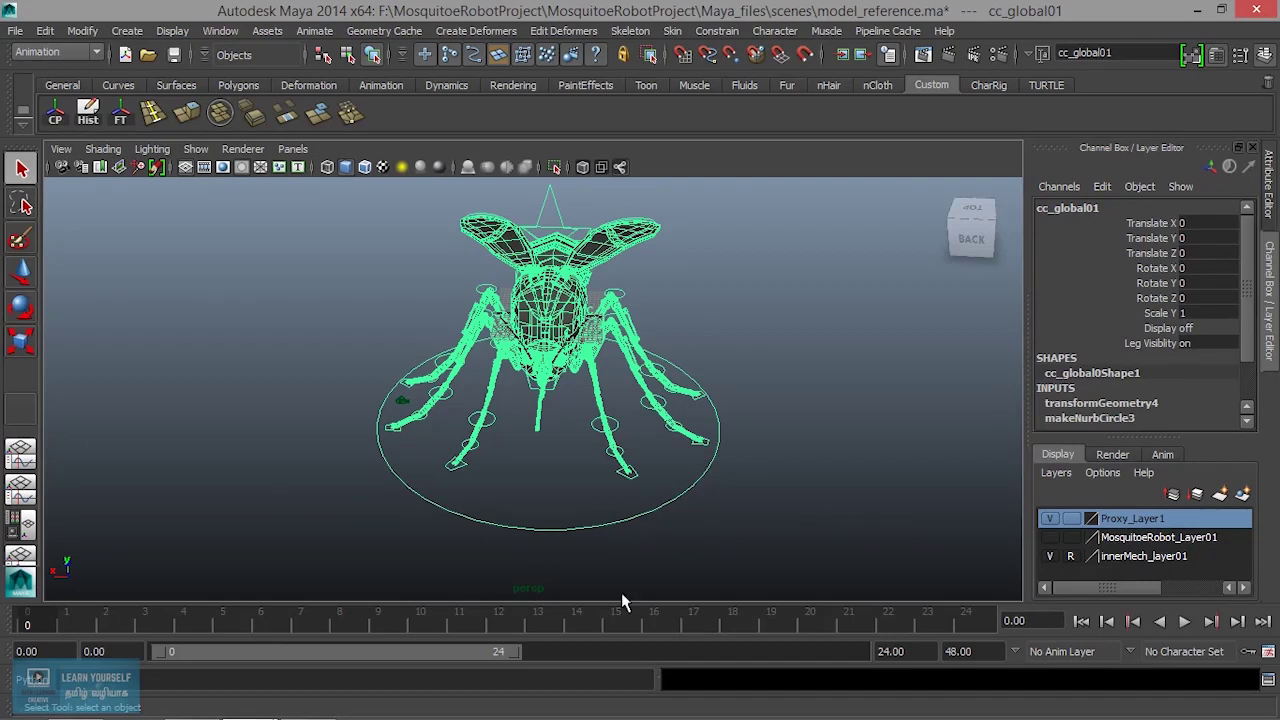
# Clear the selection and open the Outliner to show the scene hierarchy
pyautogui.click(771, 524)
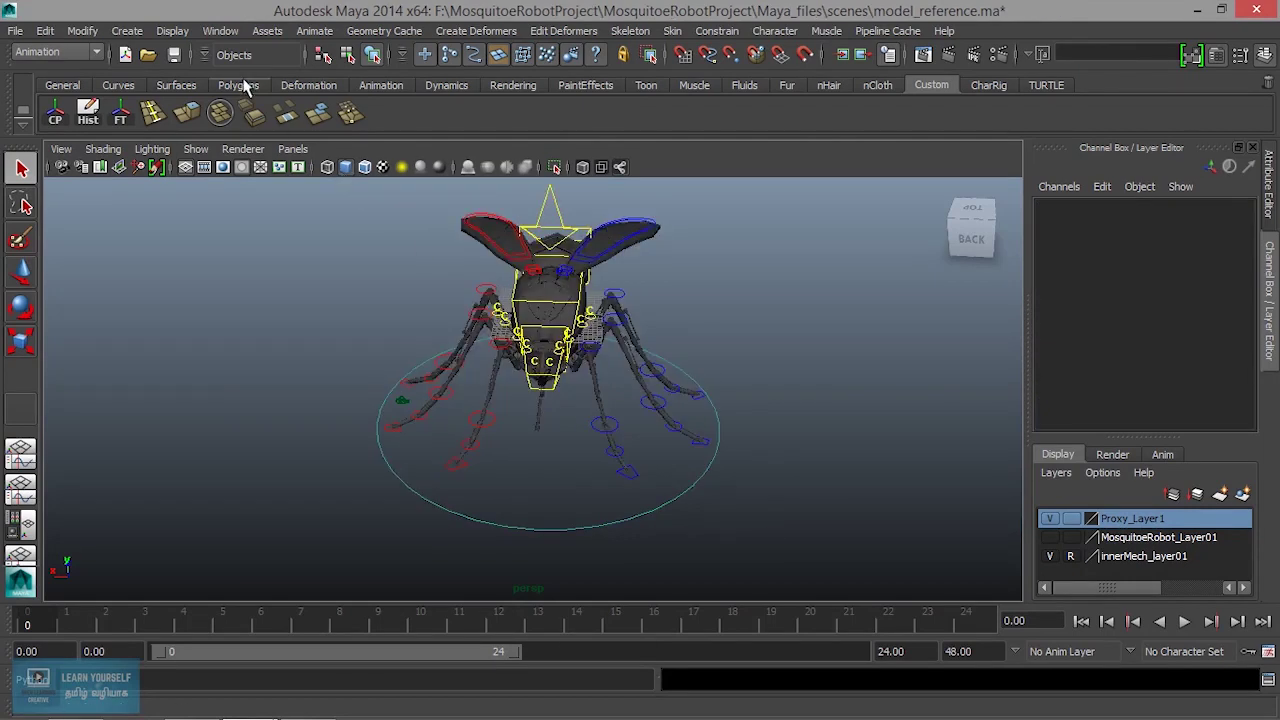
pyautogui.click(220, 31)
pyautogui.click(257, 166)
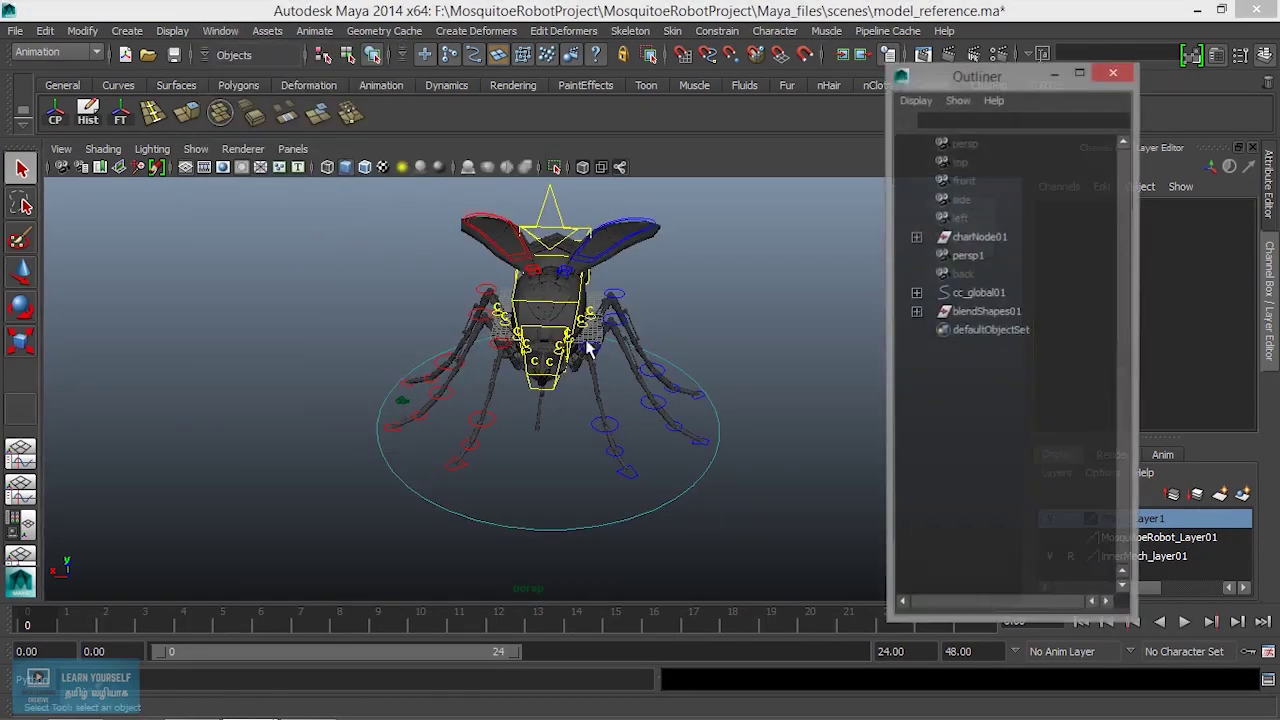
# Duplicate cc_global01 and blendShapes01 into cc_global02 and blendShapes02
pyautogui.click(995, 240)
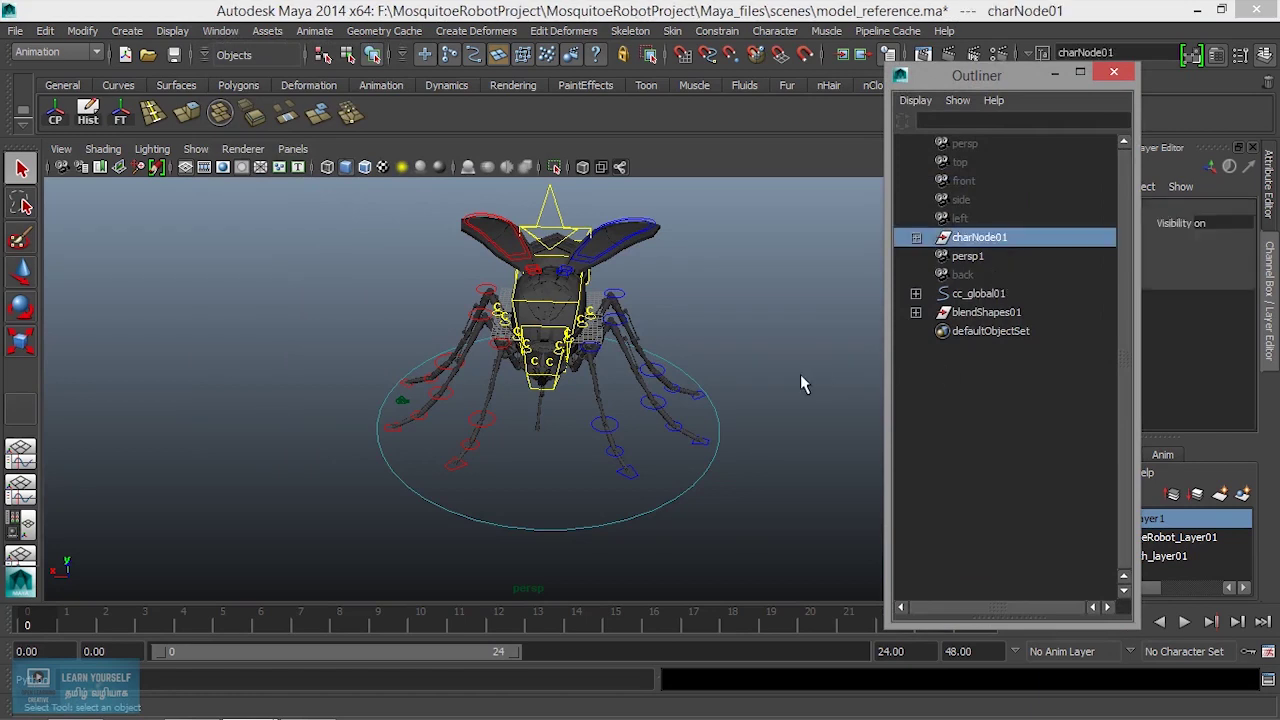
pyautogui.click(988, 293)
pyautogui.click(992, 313)
pyautogui.click(993, 298)
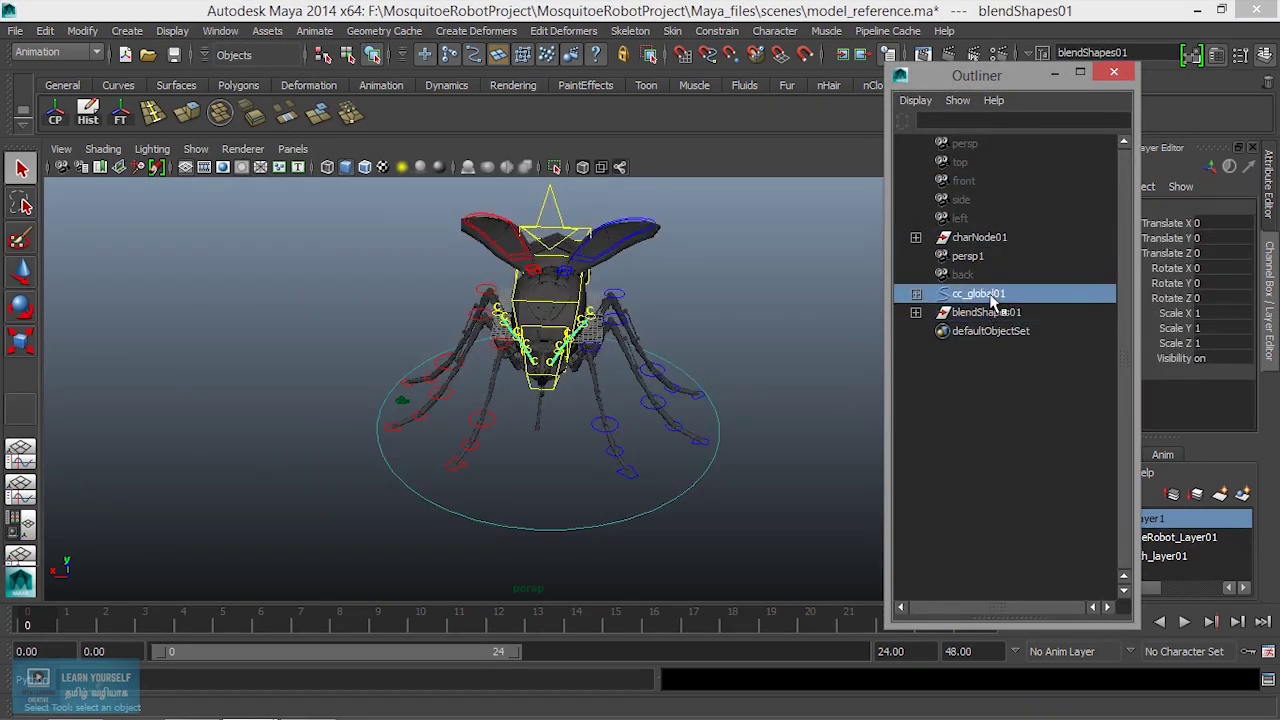
pyautogui.keyDown('ctrl'); pyautogui.click(992, 314); pyautogui.keyUp('ctrl')
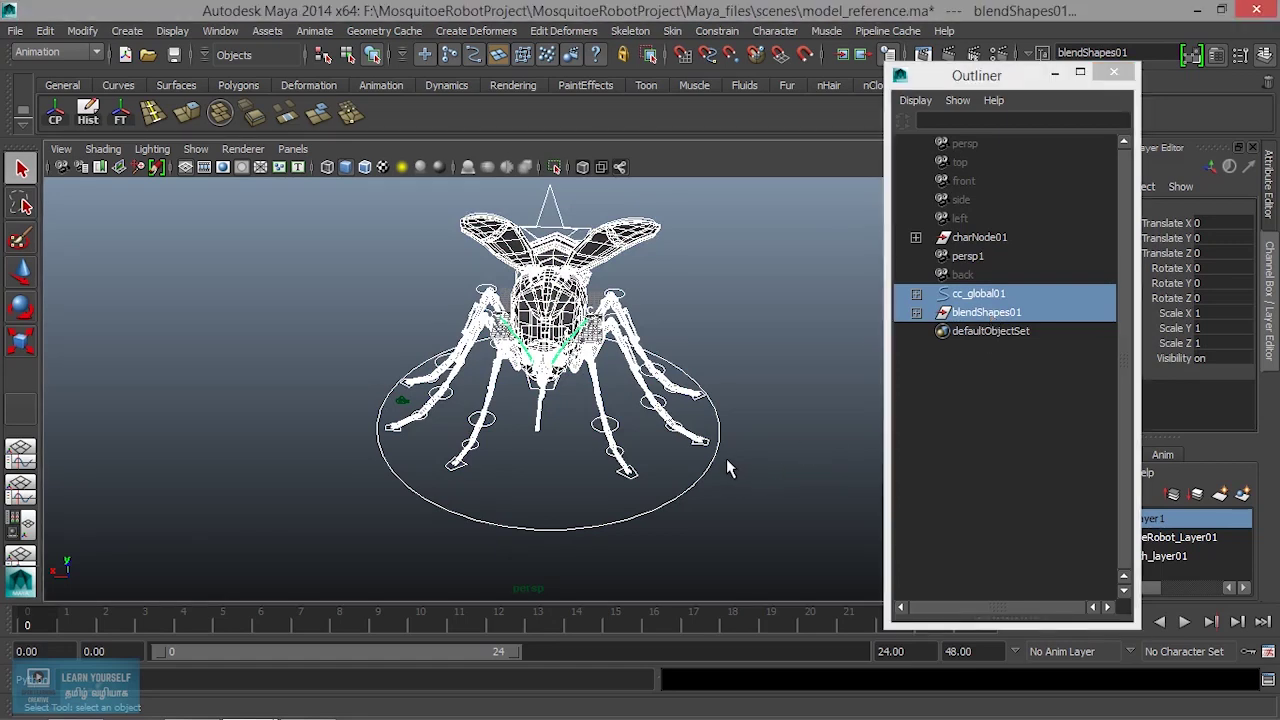
pyautogui.hotkey('ctrl', 'd')
# Select both rig controls and slide the duplicated rig sideways along X
pyautogui.click(740, 518)
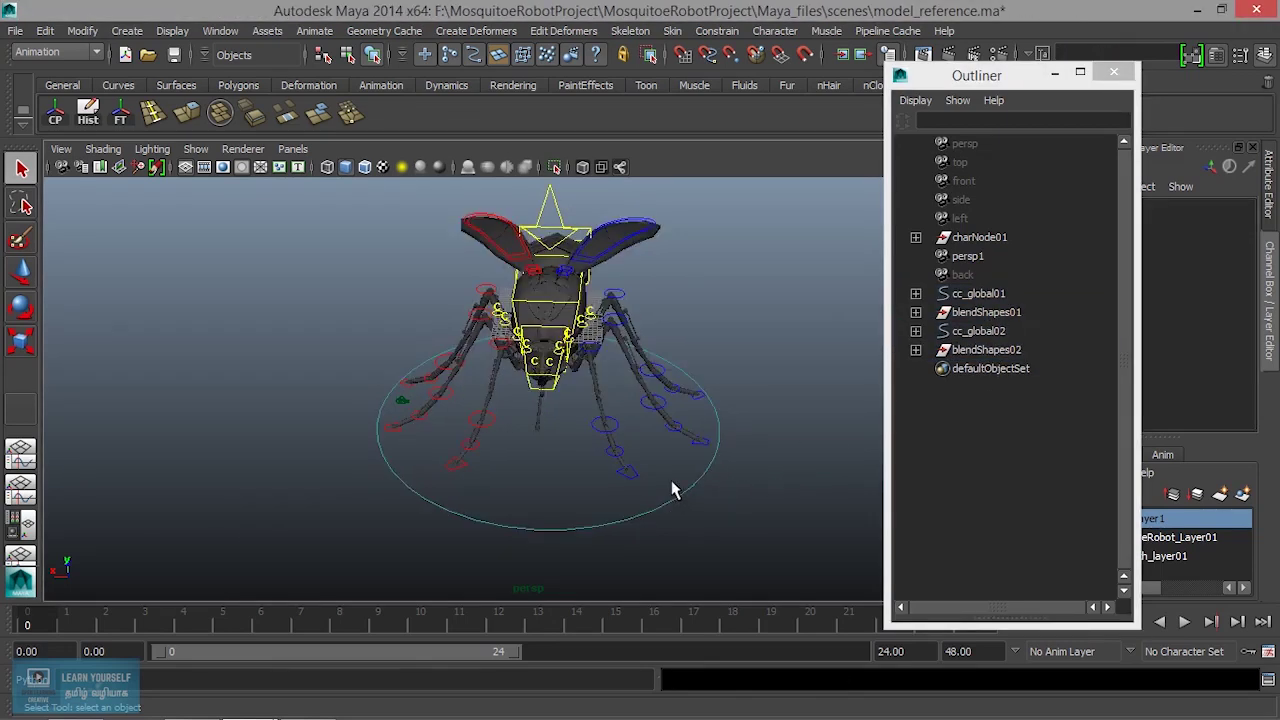
pyautogui.moveTo(674, 489); pyautogui.dragTo(703, 523)
pyautogui.press('w')
pyautogui.moveTo(480, 318)
pyautogui.mouseDown()
pyautogui.moveTo(208, 316)
pyautogui.moveTo(558, 418)
pyautogui.mouseUp()
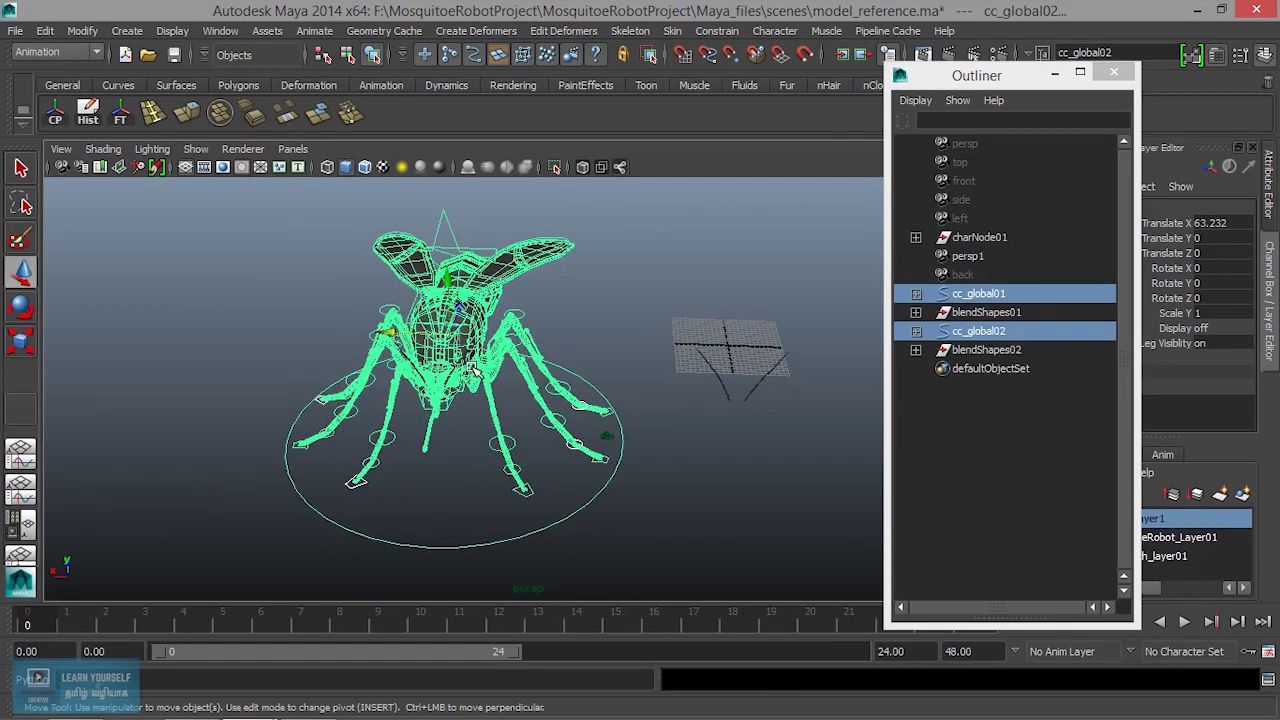
pyautogui.scroll(3, 558, 418)
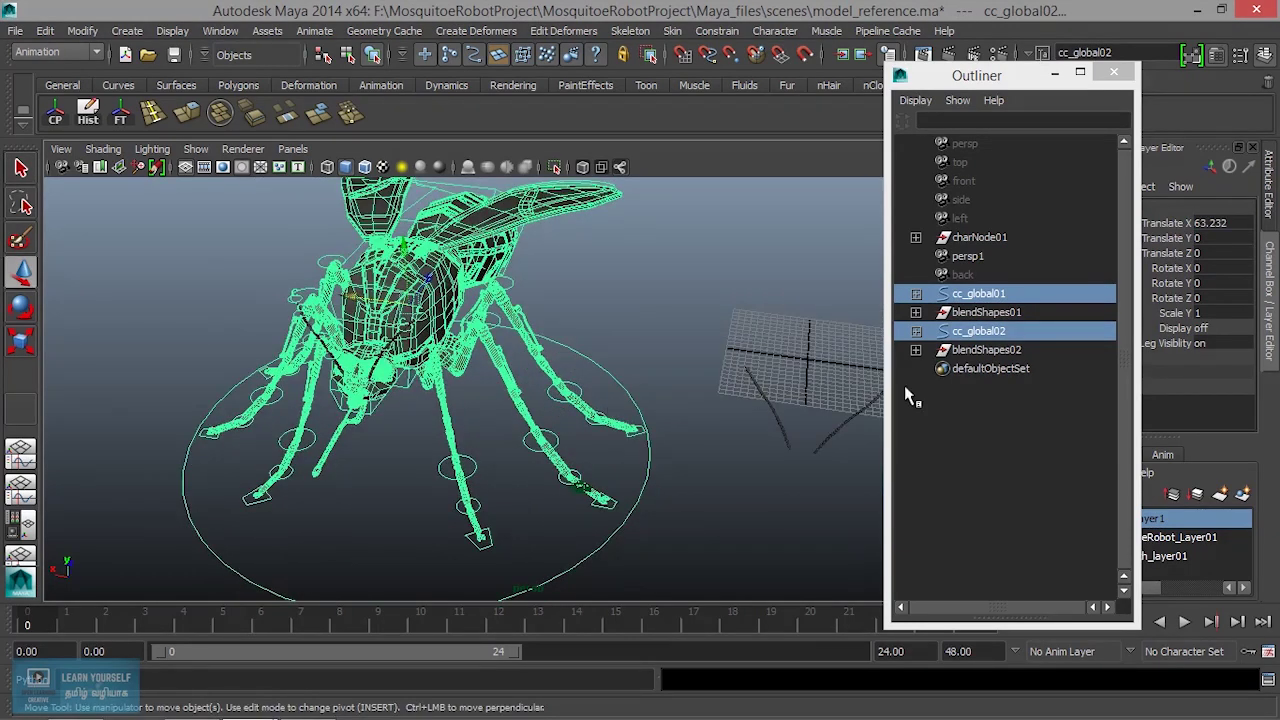
# Duplicate charNode01 into charNode02
pyautogui.click(978, 237)
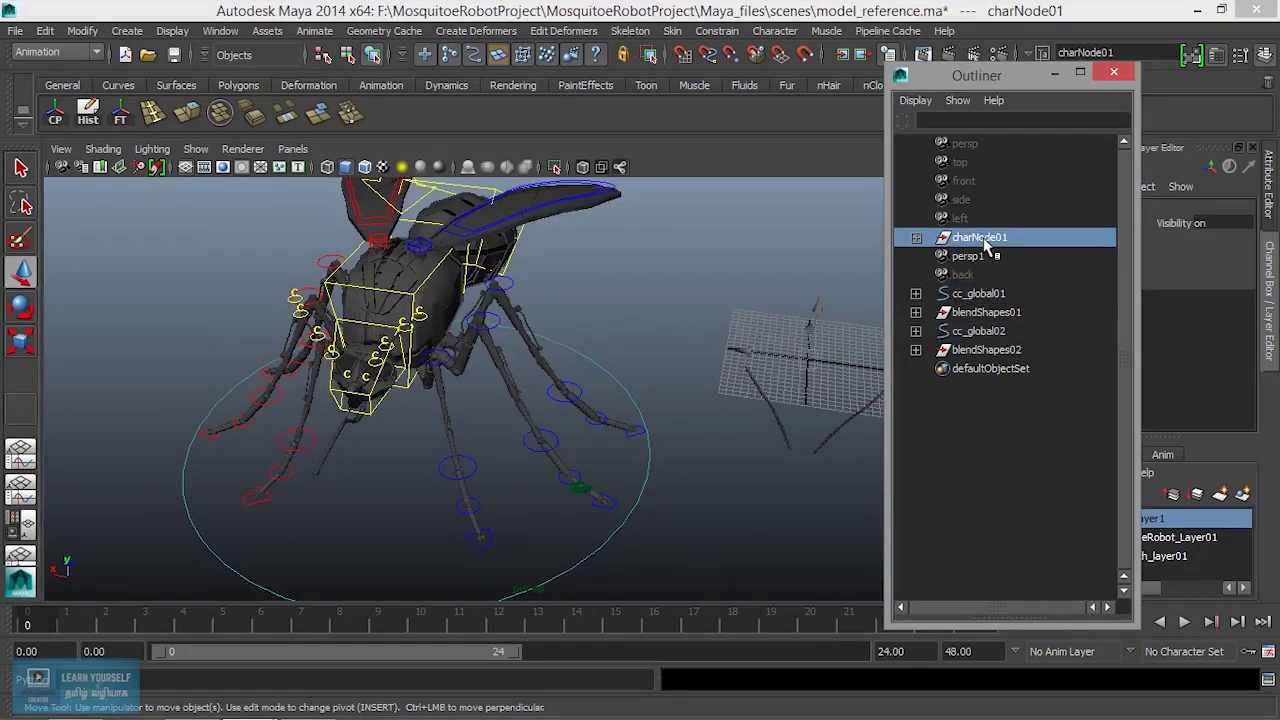
pyautogui.moveTo(987, 245); pyautogui.dragTo(662, 396, button='middle')
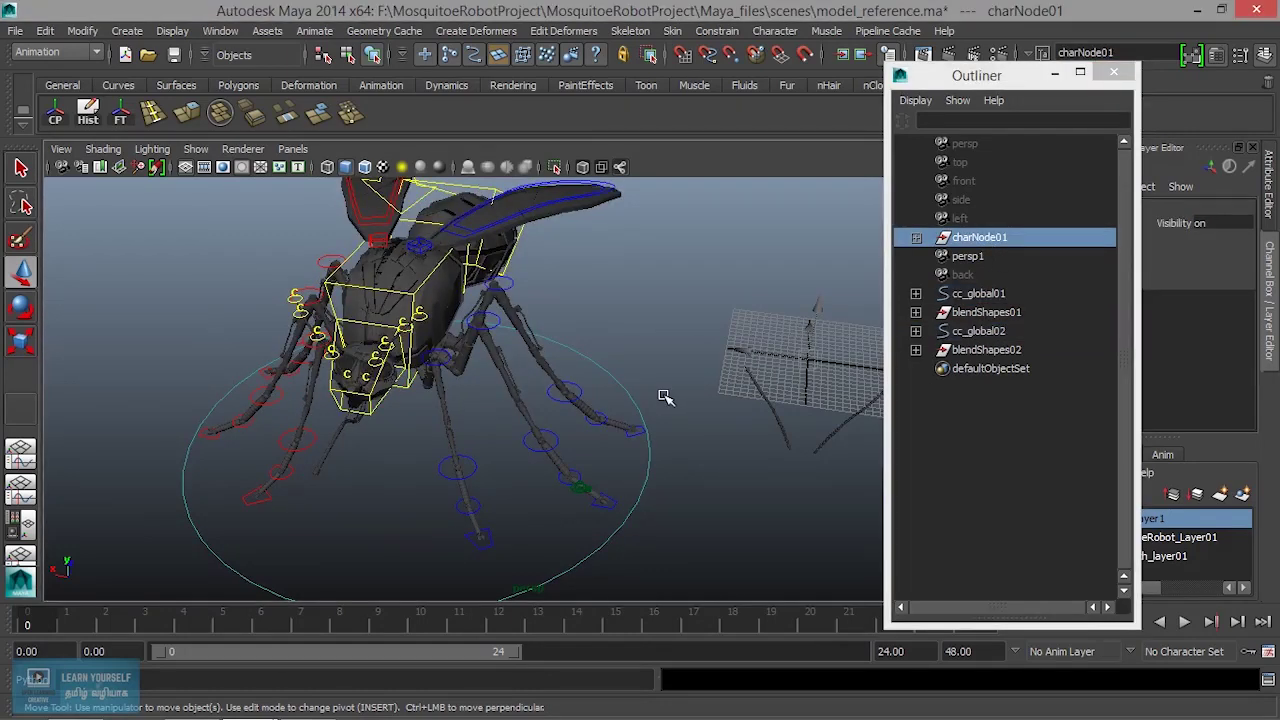
pyautogui.hotkey('ctrl', 'd')
pyautogui.scroll(-3, 662, 396)
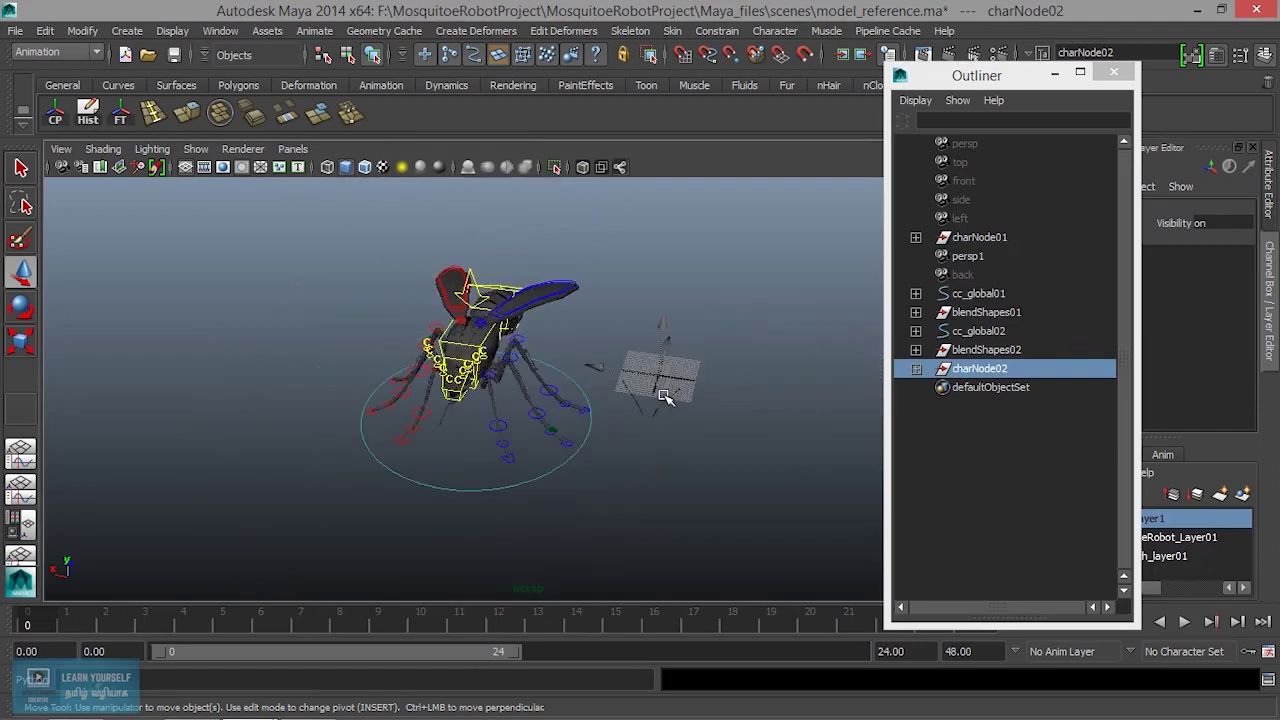
pyautogui.moveTo(620, 466)
pyautogui.keyDown('alt'); pyautogui.mouseDown()
pyautogui.moveTo(666, 446)
pyautogui.moveTo(655, 469)
pyautogui.mouseUp(); pyautogui.keyUp('alt')
pyautogui.click(574, 462)
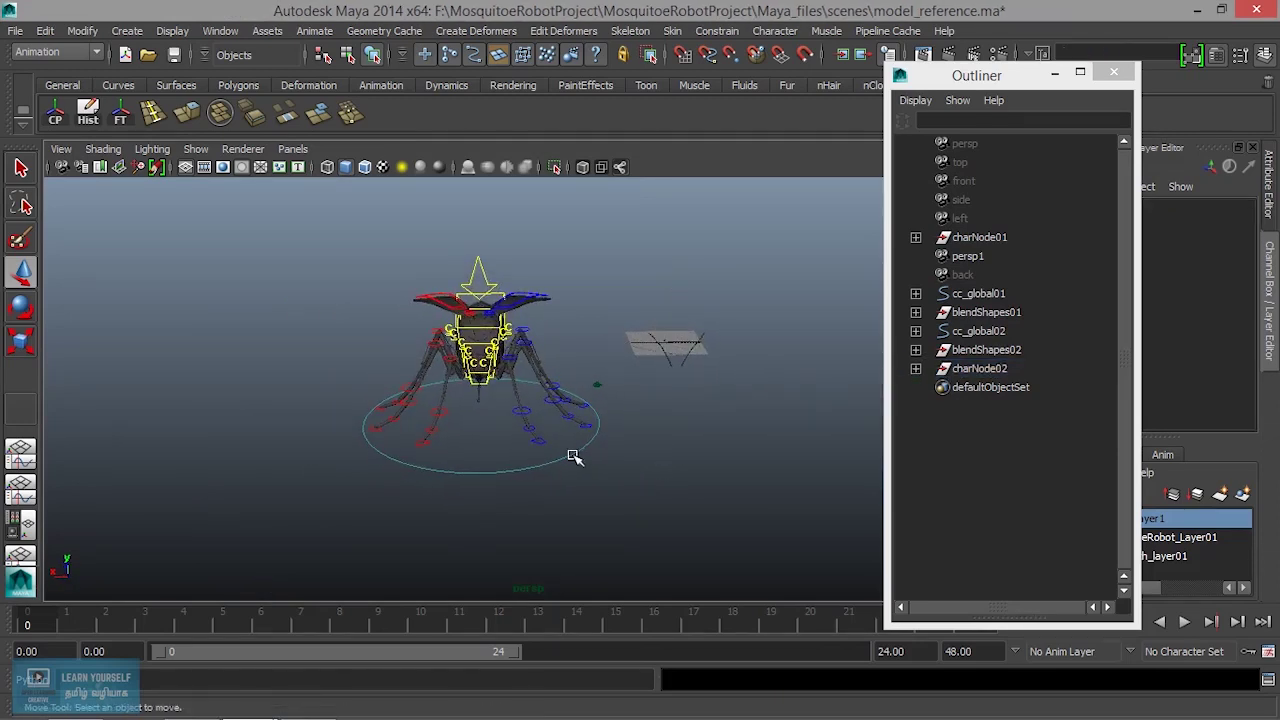
# Move cc_global01 along X so it stands beside the copy
pyautogui.click(576, 450)
pyautogui.moveTo(408, 346); pyautogui.dragTo(700, 346)
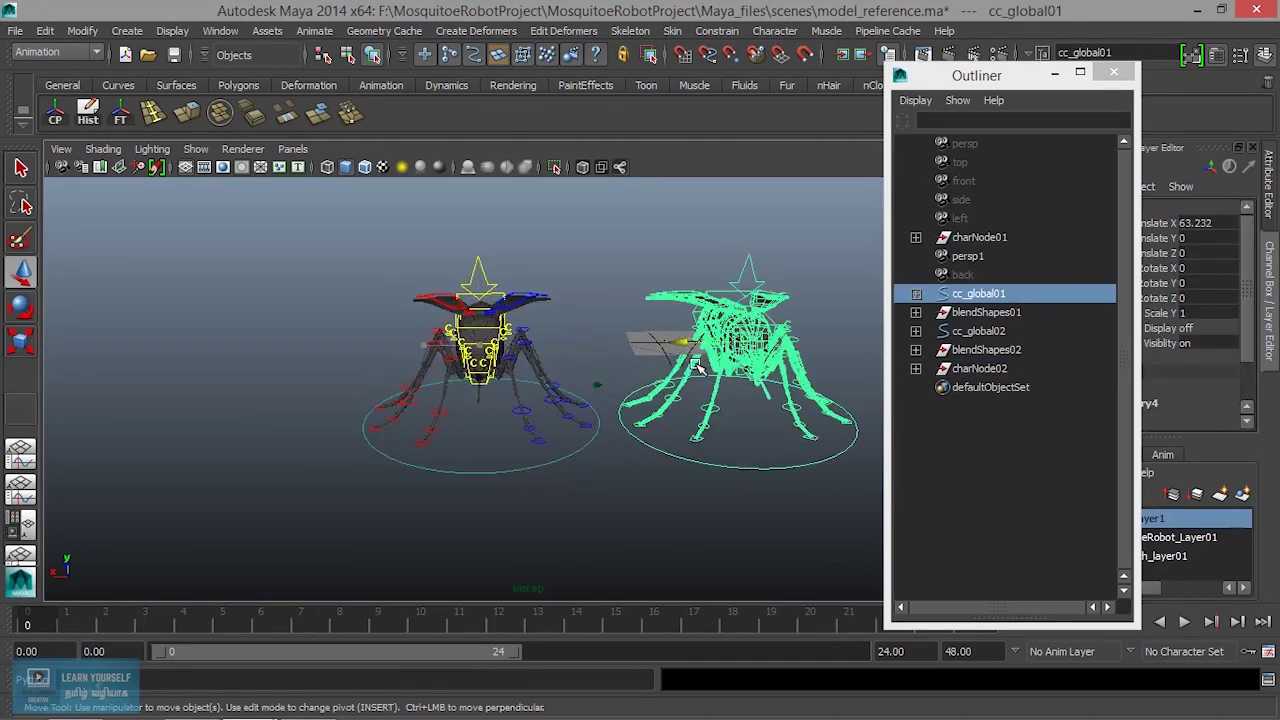
pyautogui.keyDown('alt'); pyautogui.moveTo(690, 410); pyautogui.dragTo(520, 375, button='middle'); pyautogui.keyUp('alt')
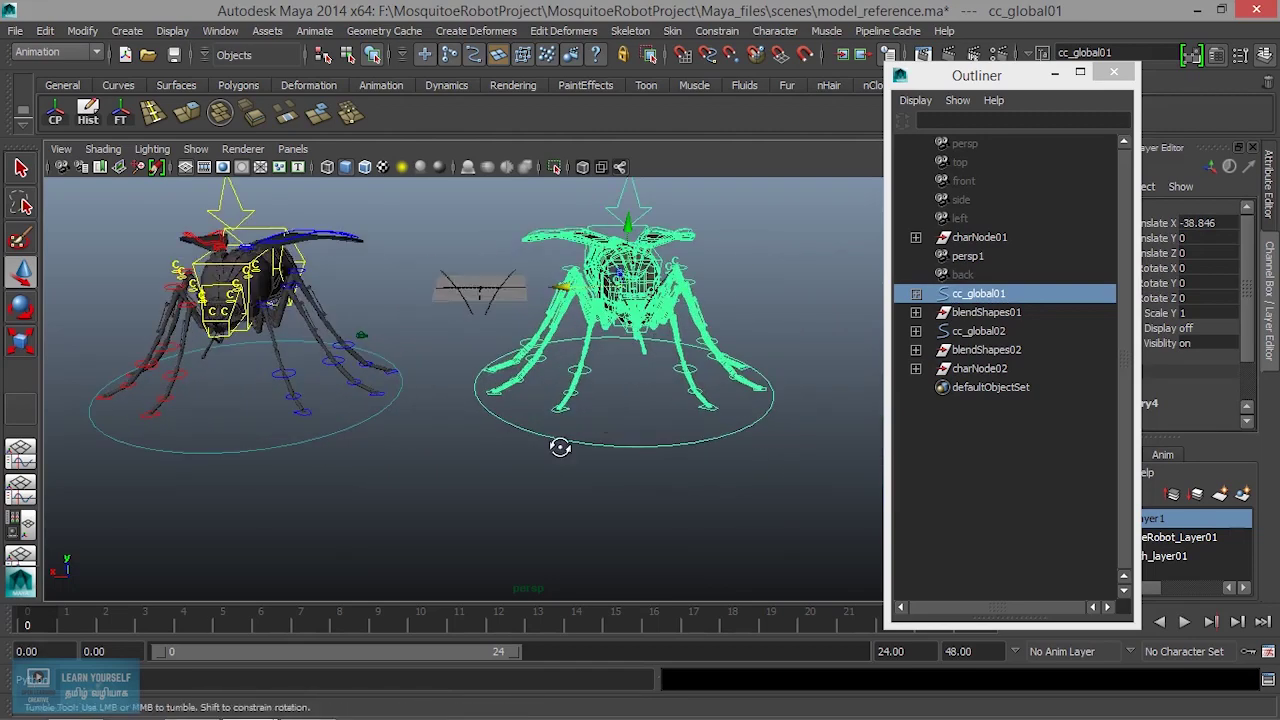
pyautogui.keyDown('alt'); pyautogui.moveTo(520, 375); pyautogui.dragTo(551, 460); pyautogui.keyUp('alt')
pyautogui.keyDown('alt'); pyautogui.moveTo(446, 408); pyautogui.dragTo(480, 346); pyautogui.keyUp('alt')
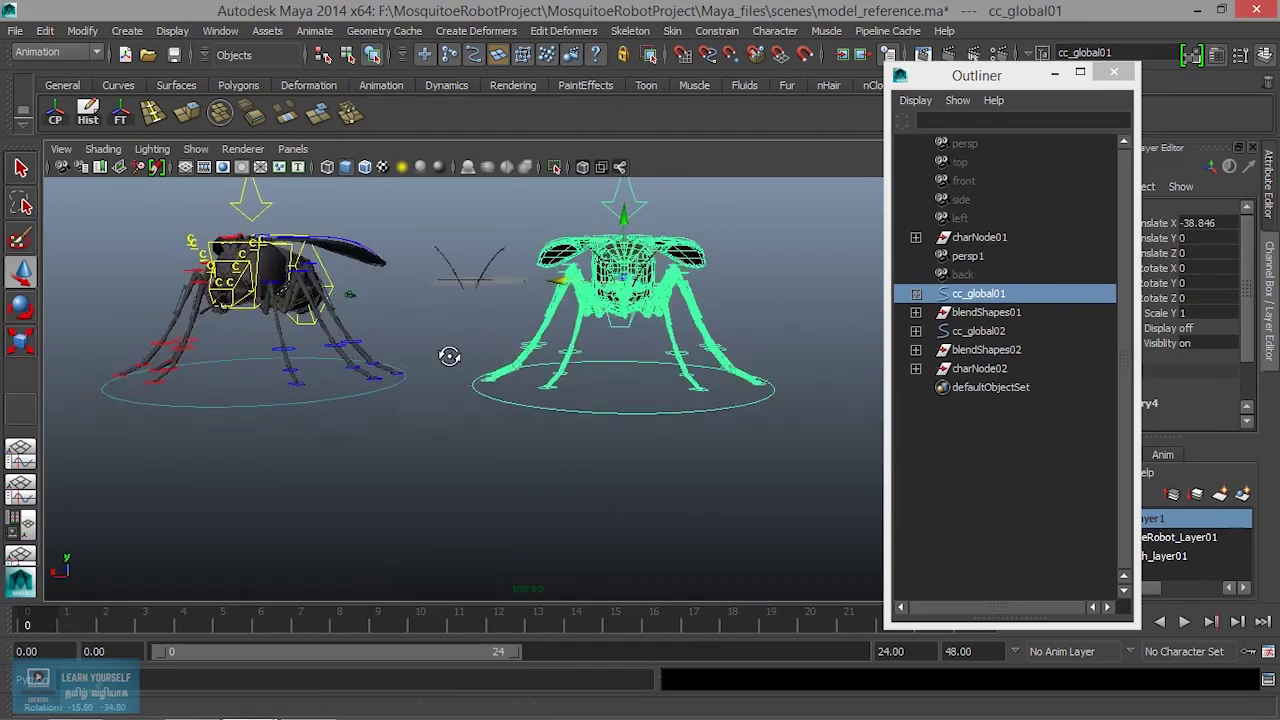
pyautogui.keyDown('alt'); pyautogui.moveTo(480, 346); pyautogui.dragTo(600, 486, button='right'); pyautogui.keyUp('alt')
pyautogui.keyDown('alt'); pyautogui.moveTo(420, 434); pyautogui.dragTo(443, 394); pyautogui.keyUp('alt')
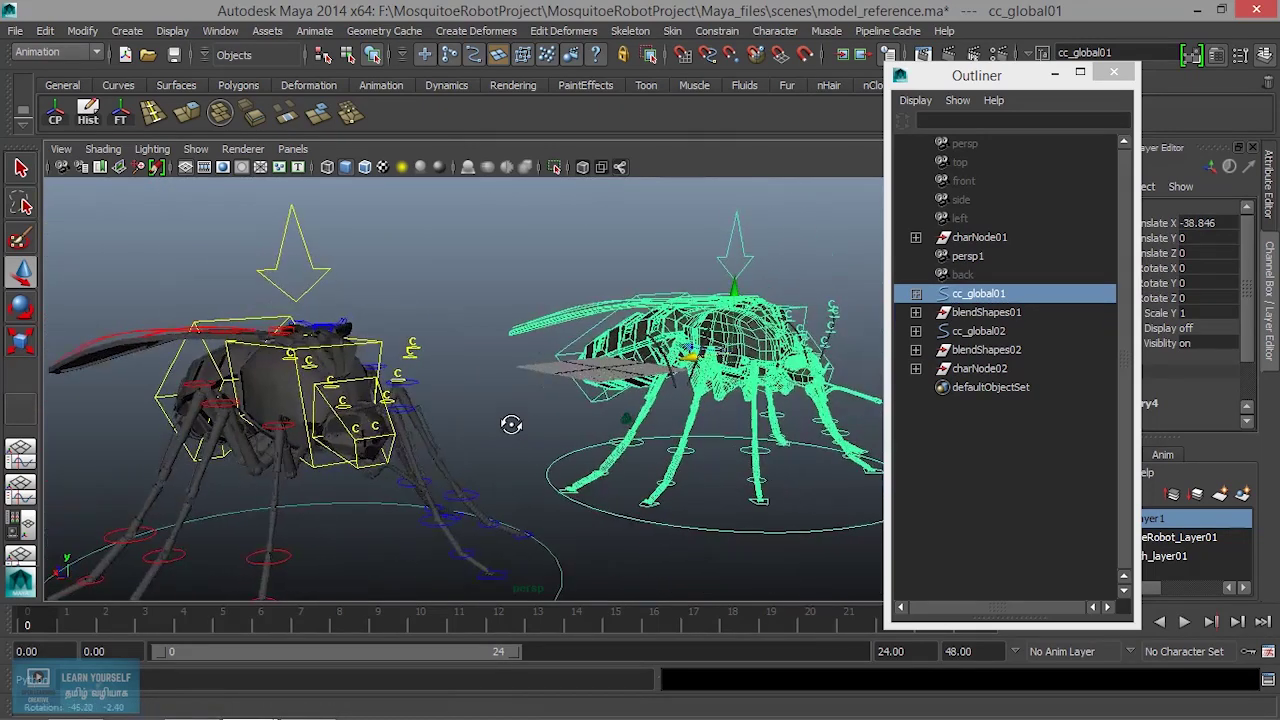
pyautogui.keyDown('alt'); pyautogui.moveTo(443, 394); pyautogui.dragTo(521, 449, button='right'); pyautogui.keyUp('alt')
pyautogui.keyDown('alt'); pyautogui.moveTo(521, 449); pyautogui.dragTo(400, 448); pyautogui.keyUp('alt')
# Set blendShapes02's Visibility to 0 to hide its curves
pyautogui.click(595, 413)
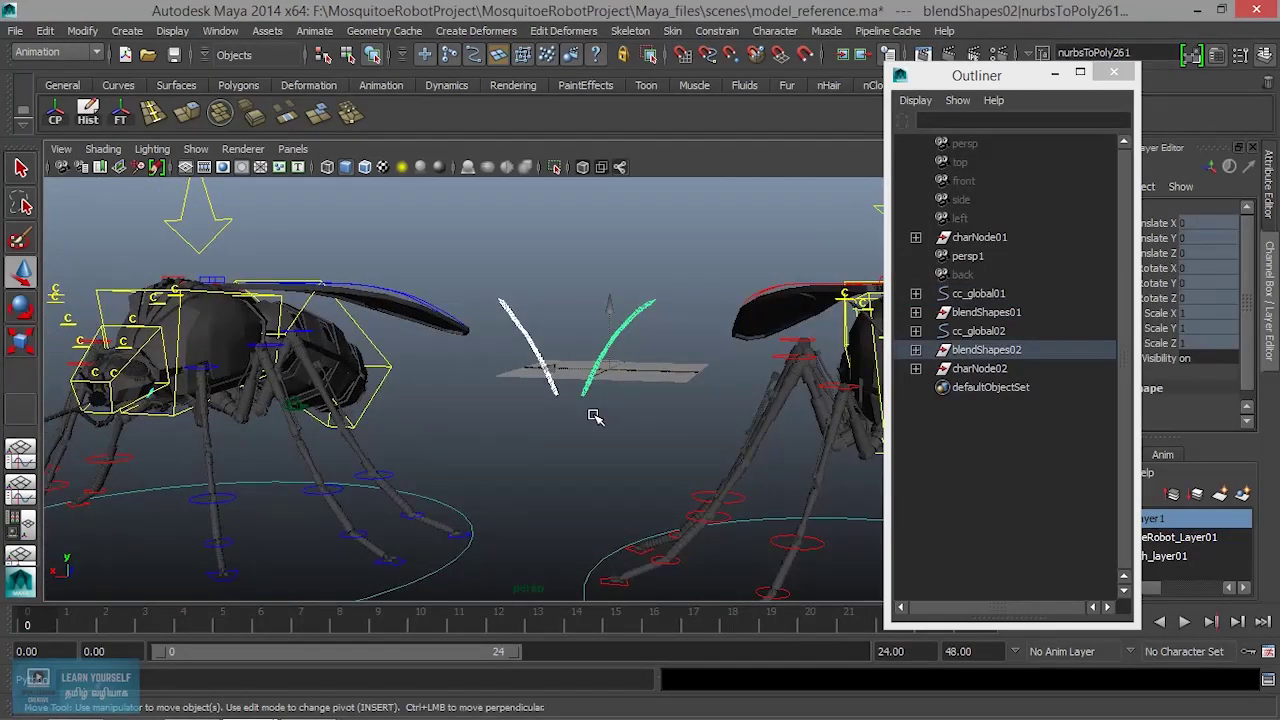
pyautogui.scroll(-3, 560, 450)
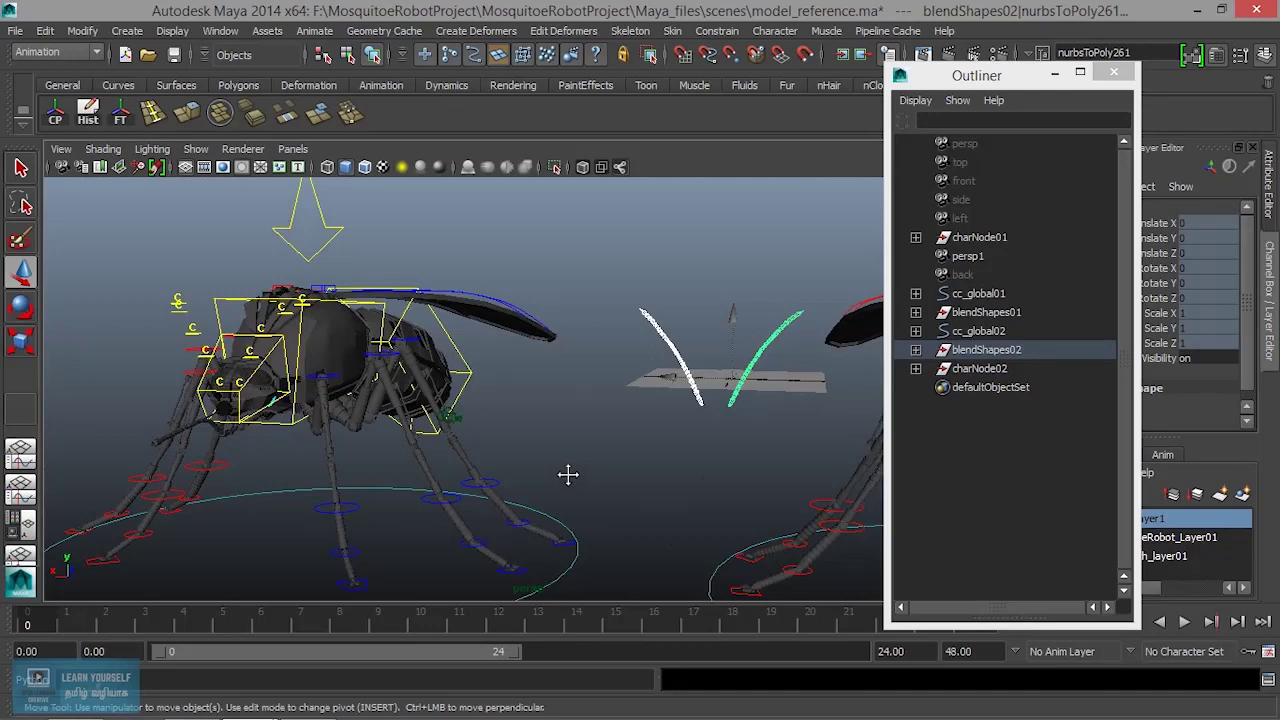
pyautogui.keyDown('alt'); pyautogui.moveTo(569, 474); pyautogui.dragTo(567, 475); pyautogui.keyUp('alt')
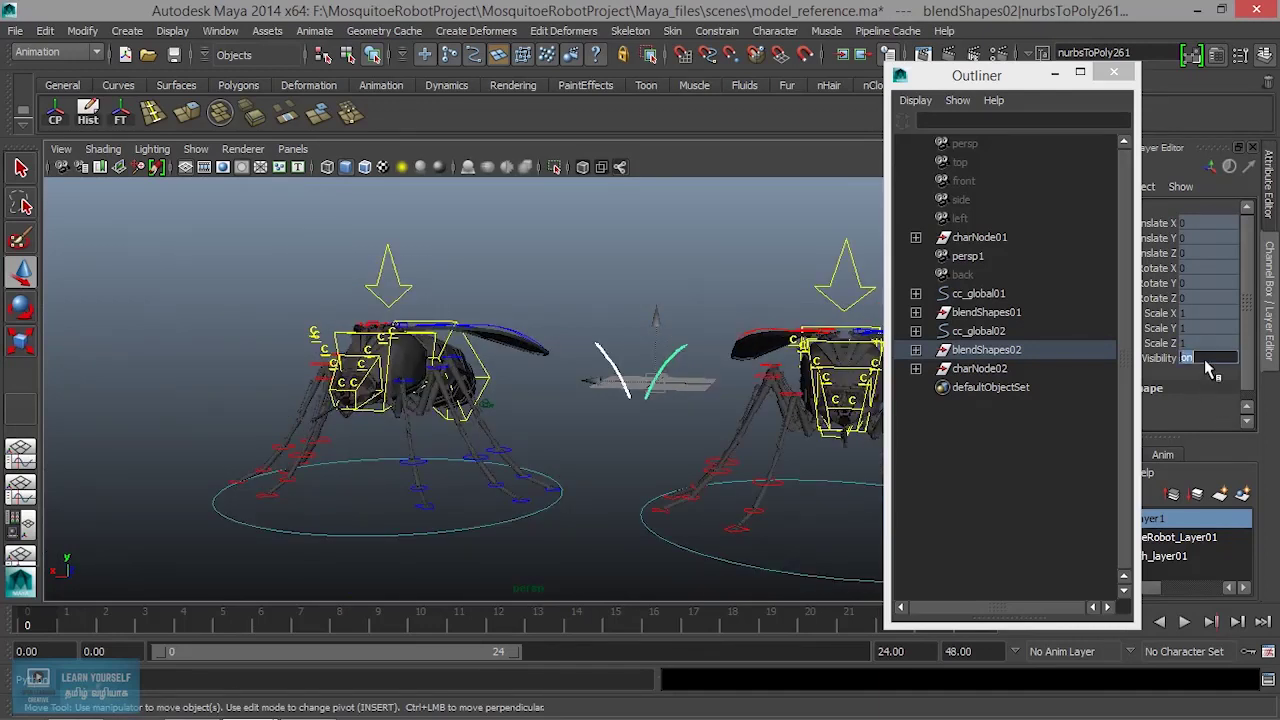
pyautogui.write('0')
pyautogui.press('Return')
pyautogui.click(1086, 98)
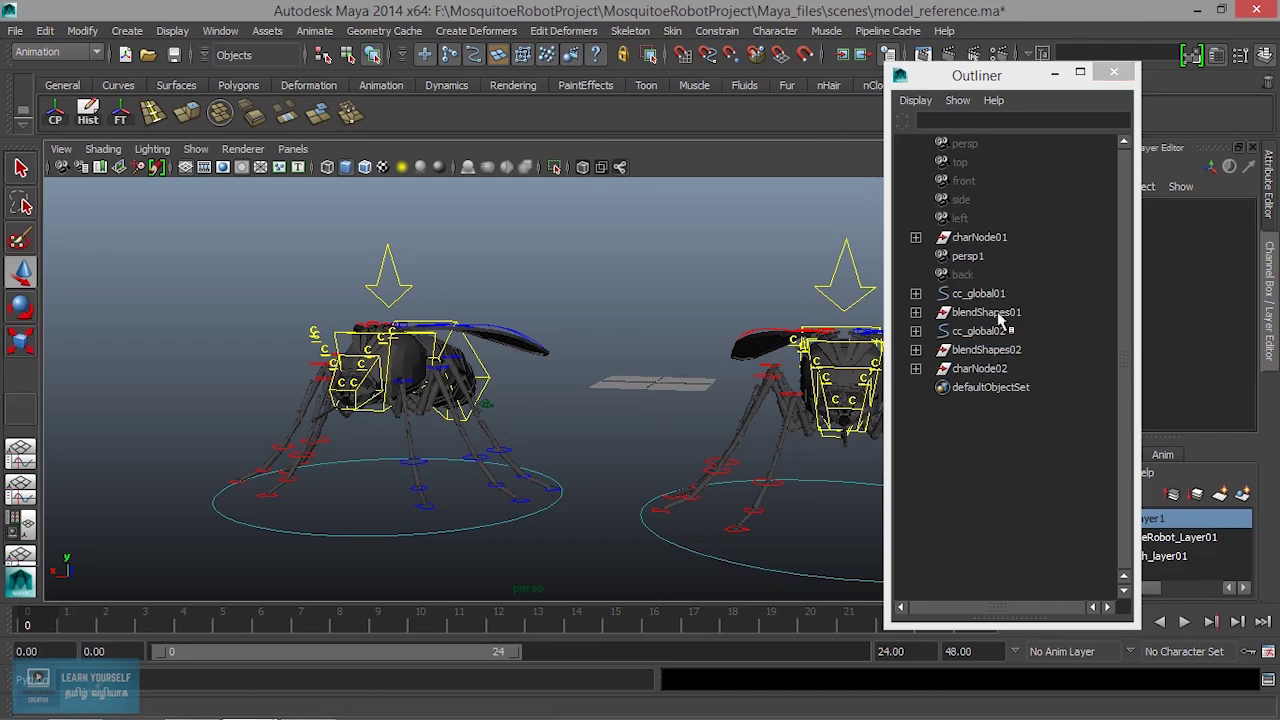
# Group charNode01 through charNode02, excluding persp1 and back cameras, into group21
pyautogui.click(975, 370)
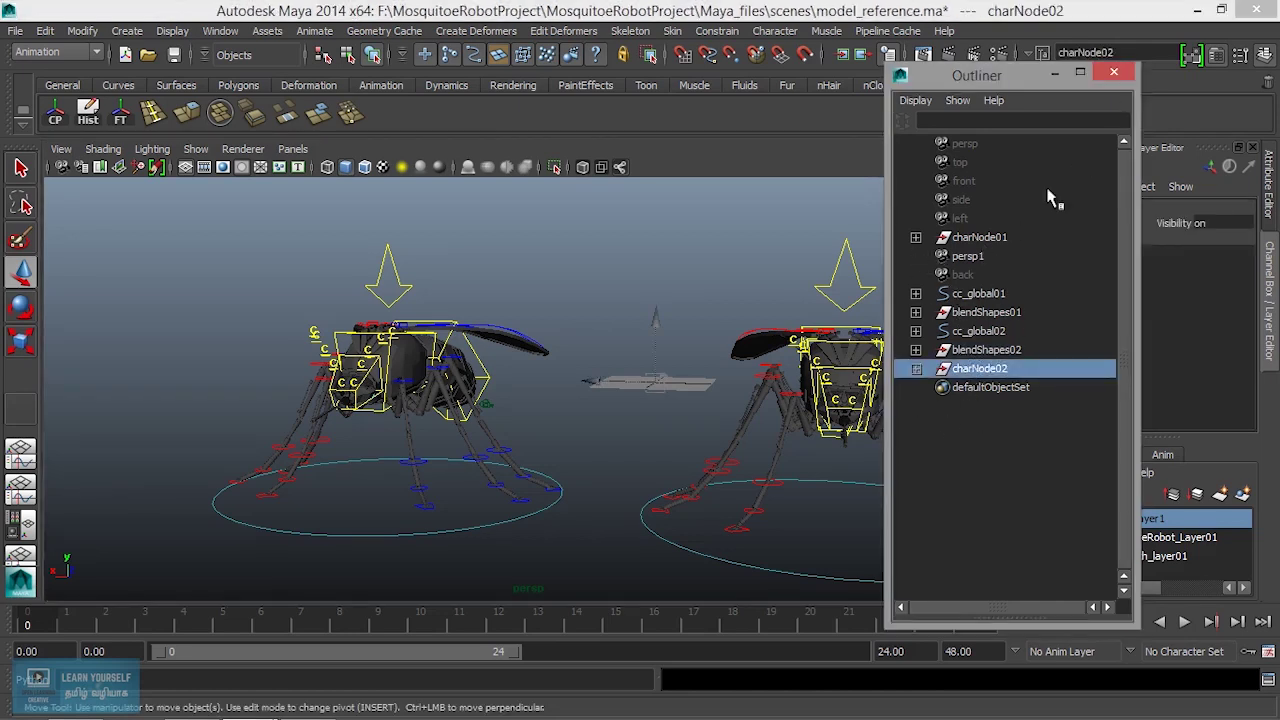
pyautogui.keyDown('shift'); pyautogui.click(988, 237); pyautogui.keyUp('shift')
pyautogui.keyDown('ctrl'); pyautogui.click(966, 257); pyautogui.keyUp('ctrl')
pyautogui.keyDown('ctrl'); pyautogui.click(966, 274); pyautogui.keyUp('ctrl')
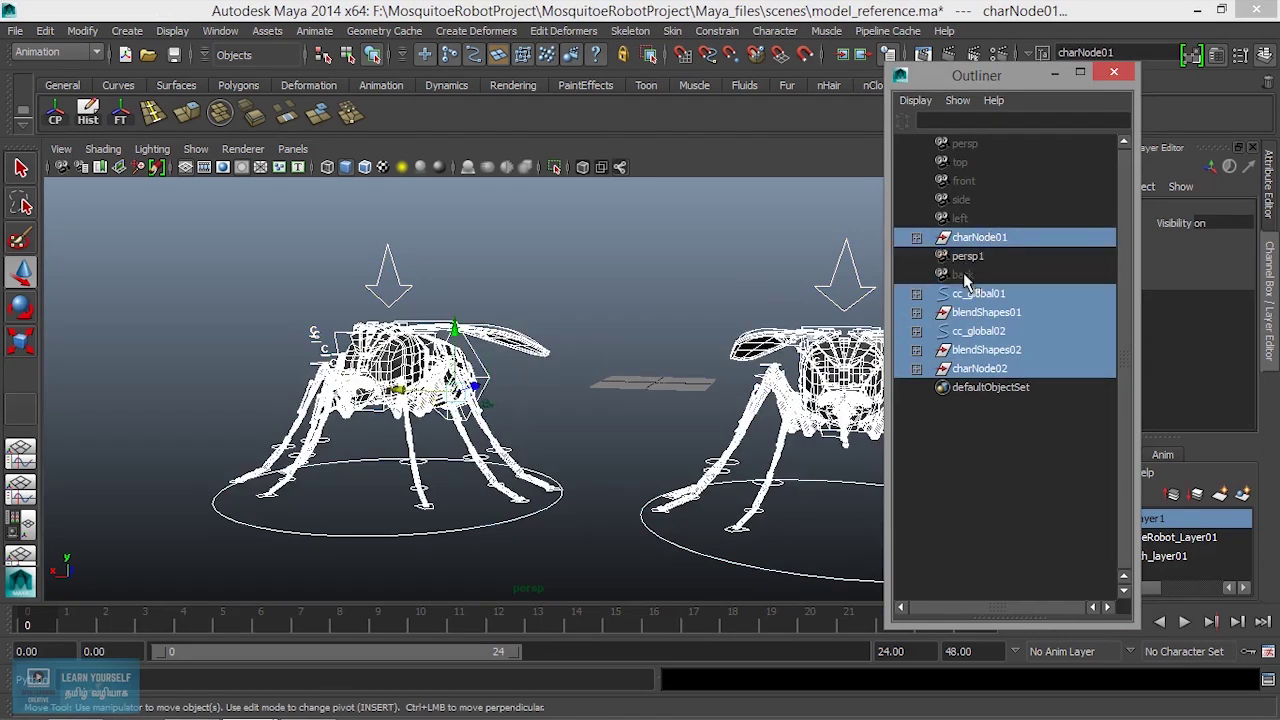
pyautogui.hotkey('ctrl', 'g')
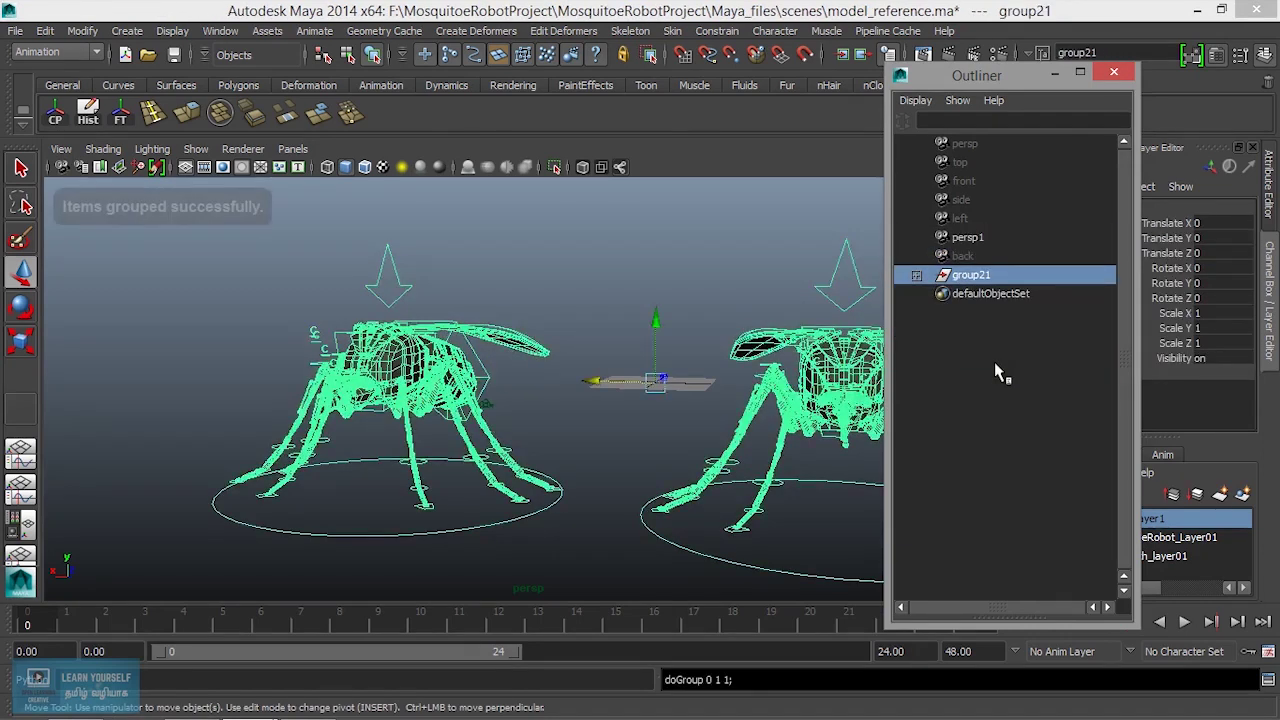
pyautogui.click(645, 425)
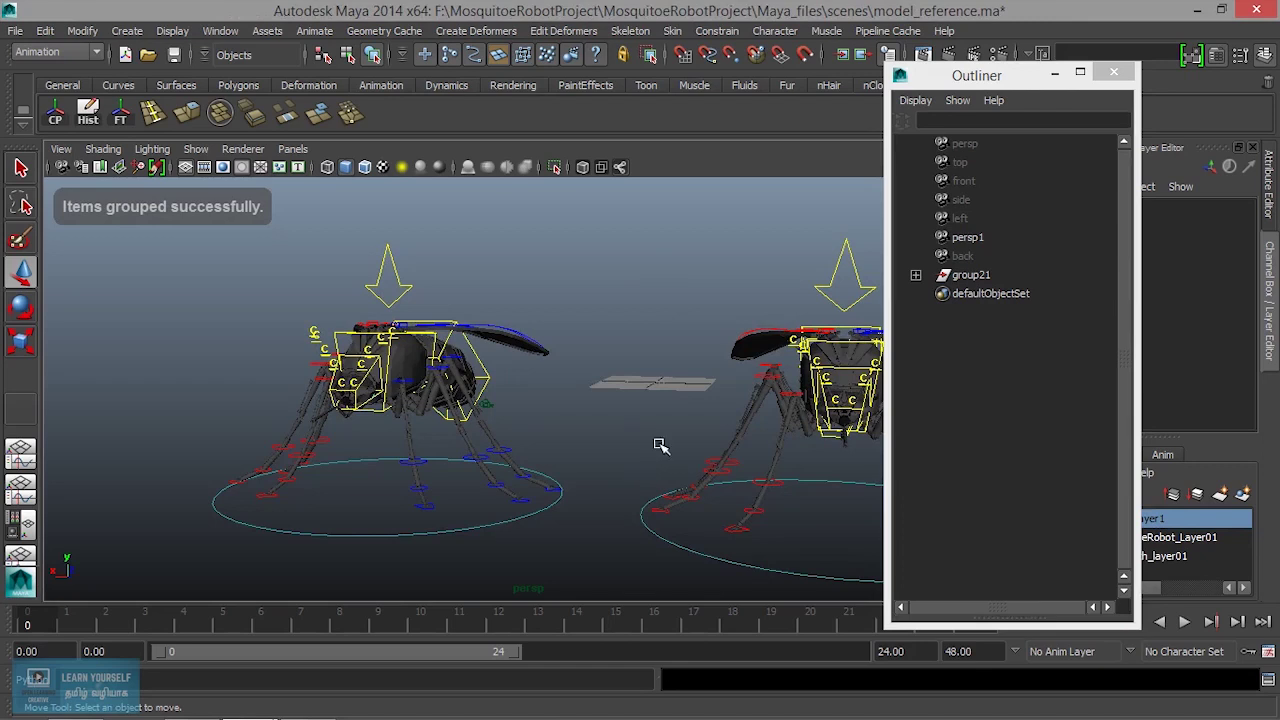
pyautogui.moveTo(1048, 77); pyautogui.dragTo(1160, 70)
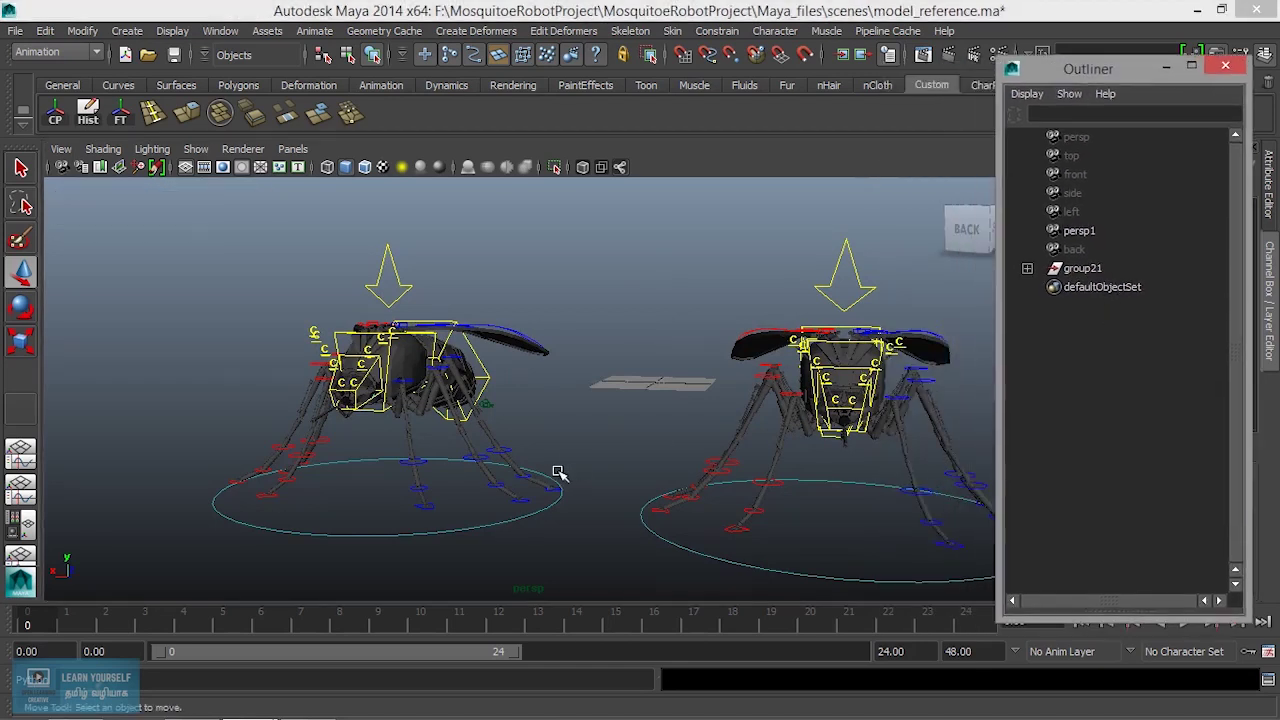
pyautogui.moveTo(557, 474)
pyautogui.keyDown('alt'); pyautogui.mouseDown()
pyautogui.moveTo(649, 480)
pyautogui.moveTo(634, 483)
pyautogui.moveTo(645, 427)
pyautogui.moveTo(594, 484)
pyautogui.mouseUp(); pyautogui.keyUp('alt')
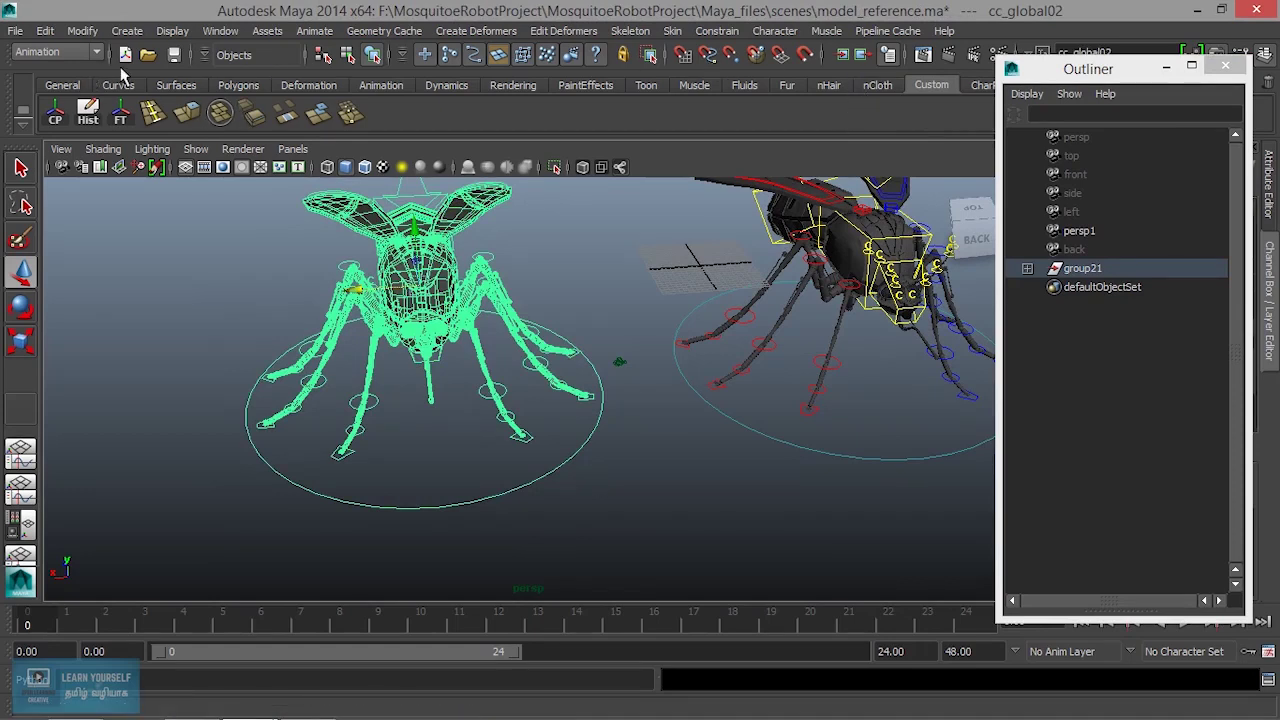
# Reset the Create Character Set options and name the set CS_MosquitoeRobot01
pyautogui.click(727, 32)
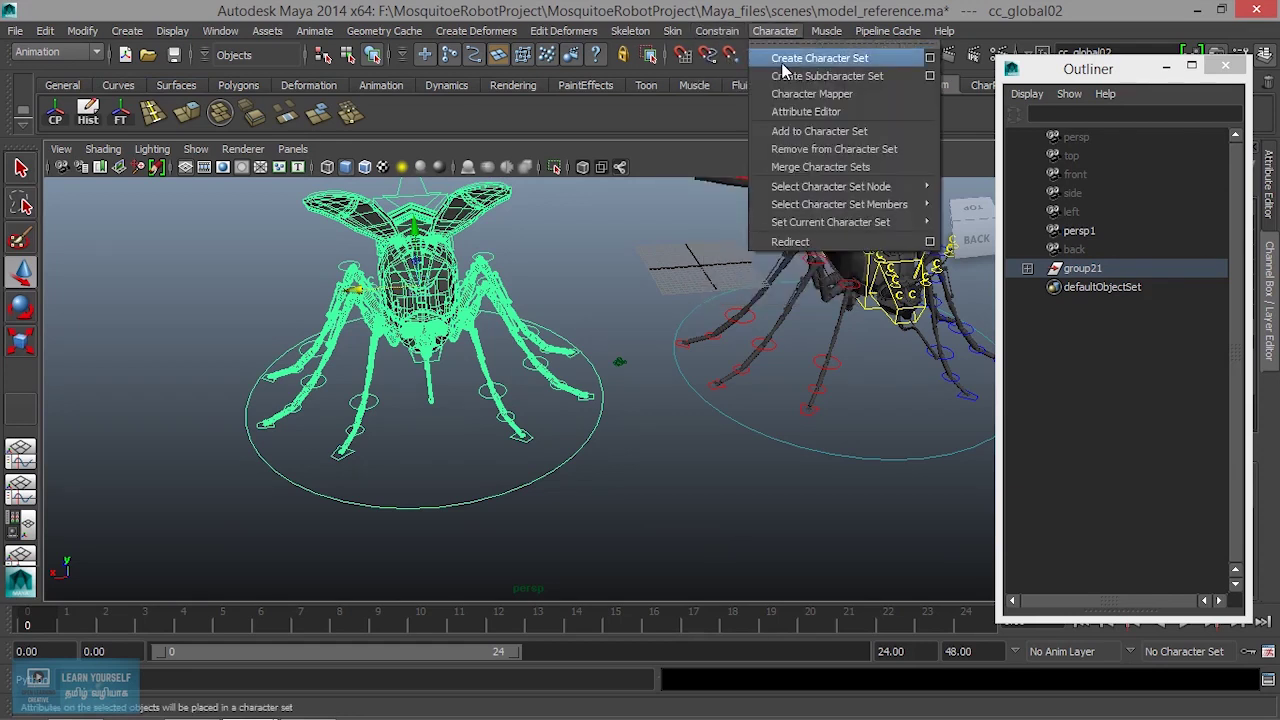
pyautogui.click(929, 58)
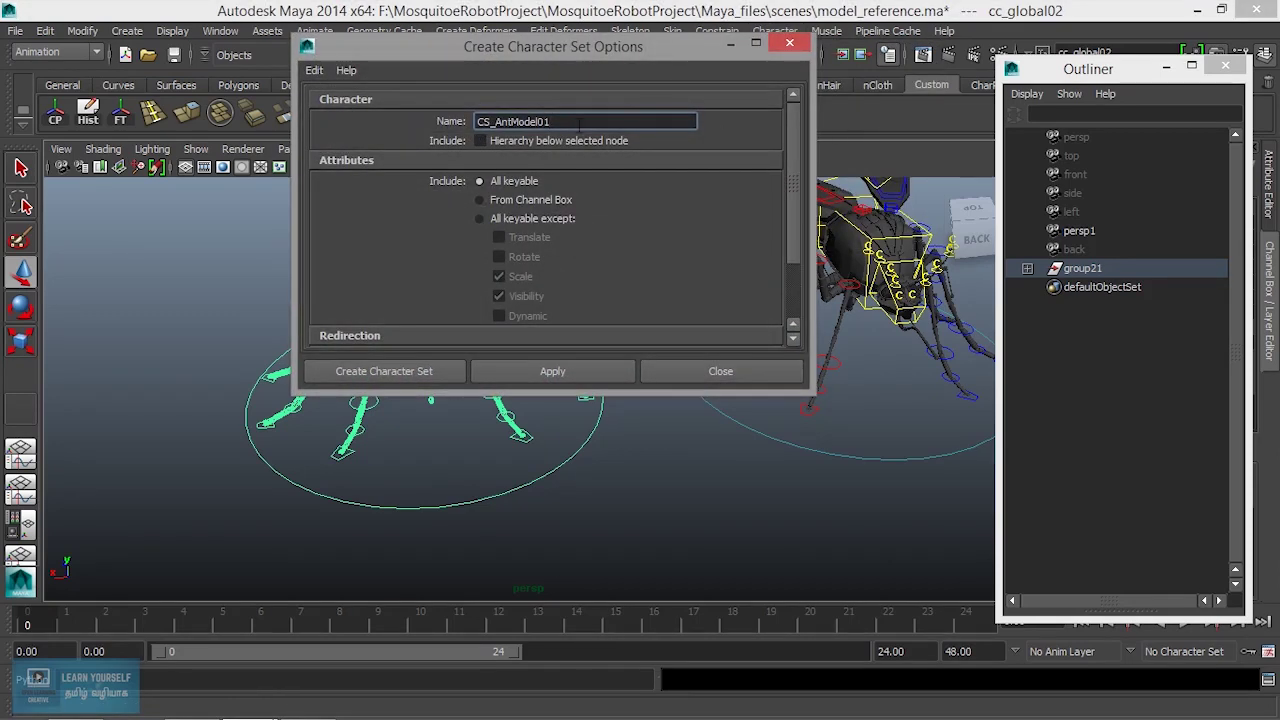
pyautogui.moveTo(578, 122); pyautogui.dragTo(402, 141)
pyautogui.click(313, 70)
pyautogui.click(345, 106)
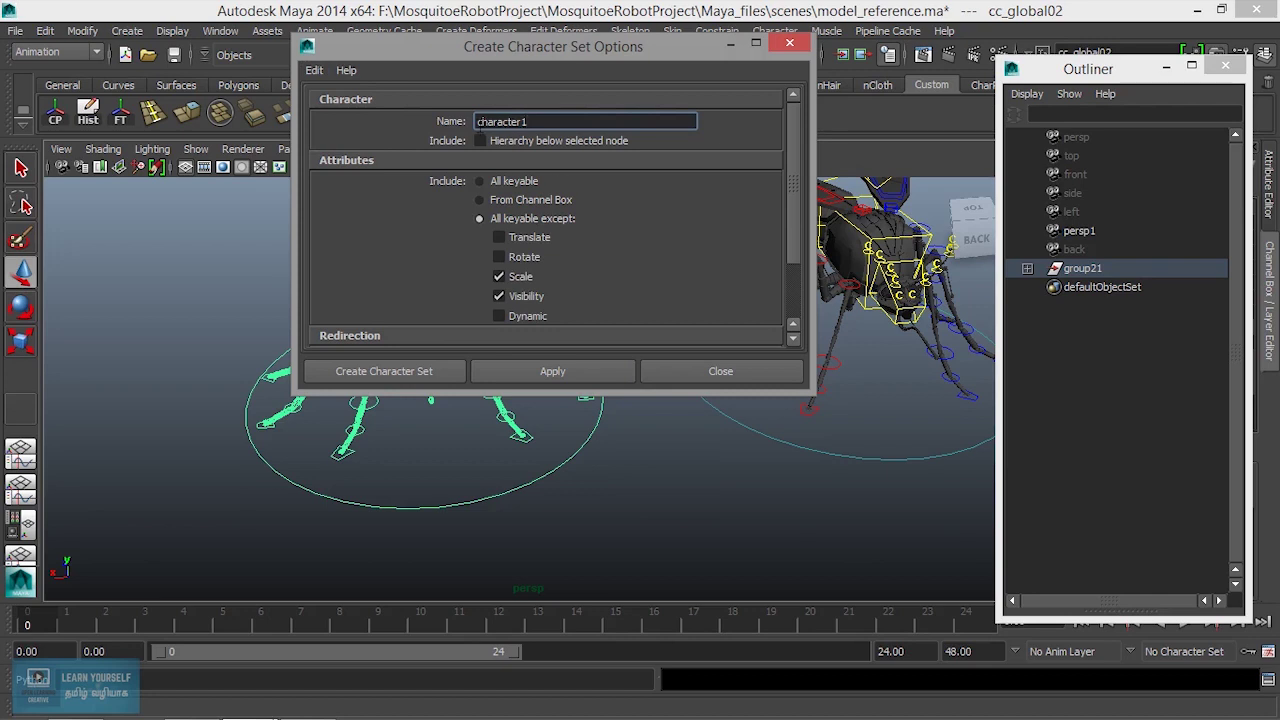
pyautogui.write('CS_')
pyautogui.write('Mos')
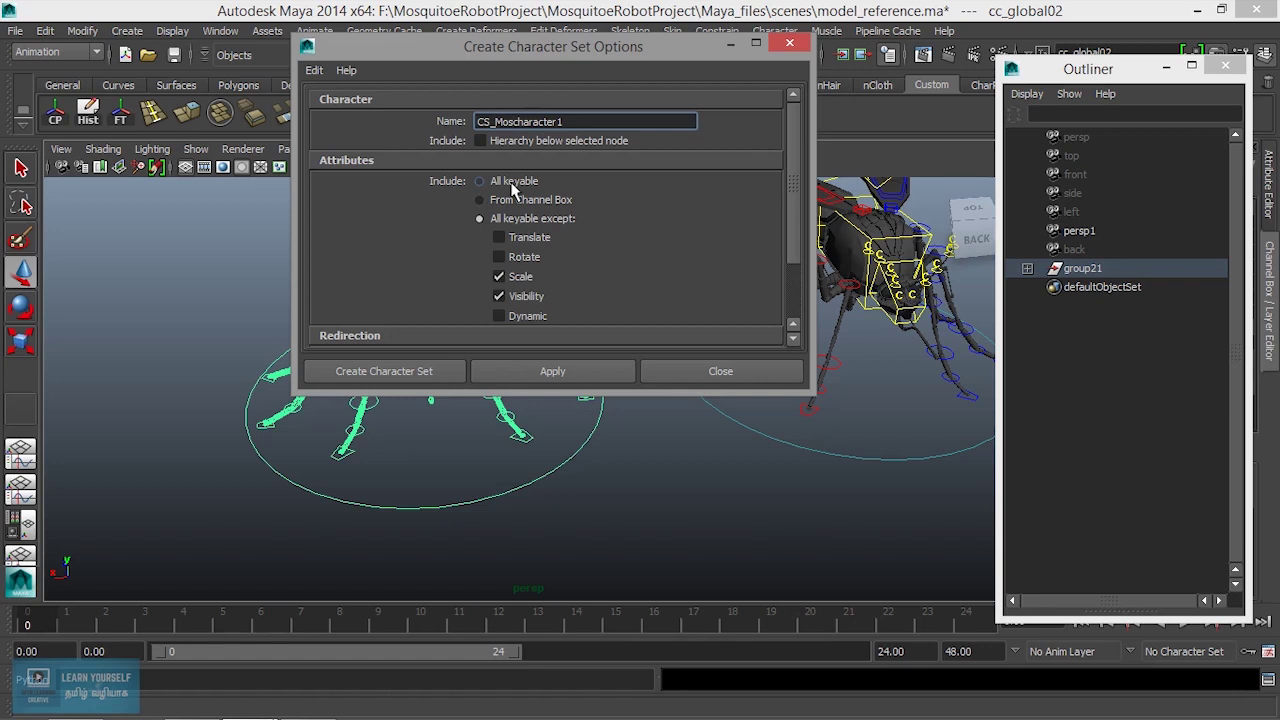
pyautogui.write('quitoeRobot0')
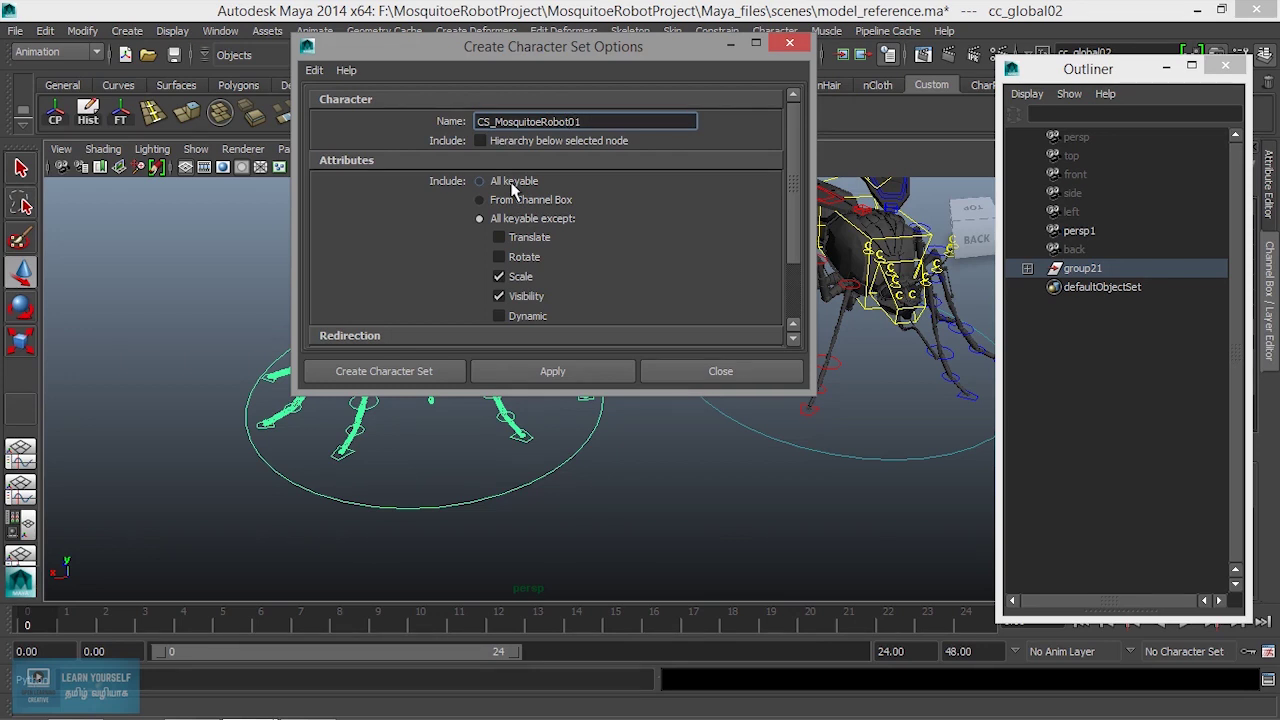
pyautogui.doubleClick(609, 120)
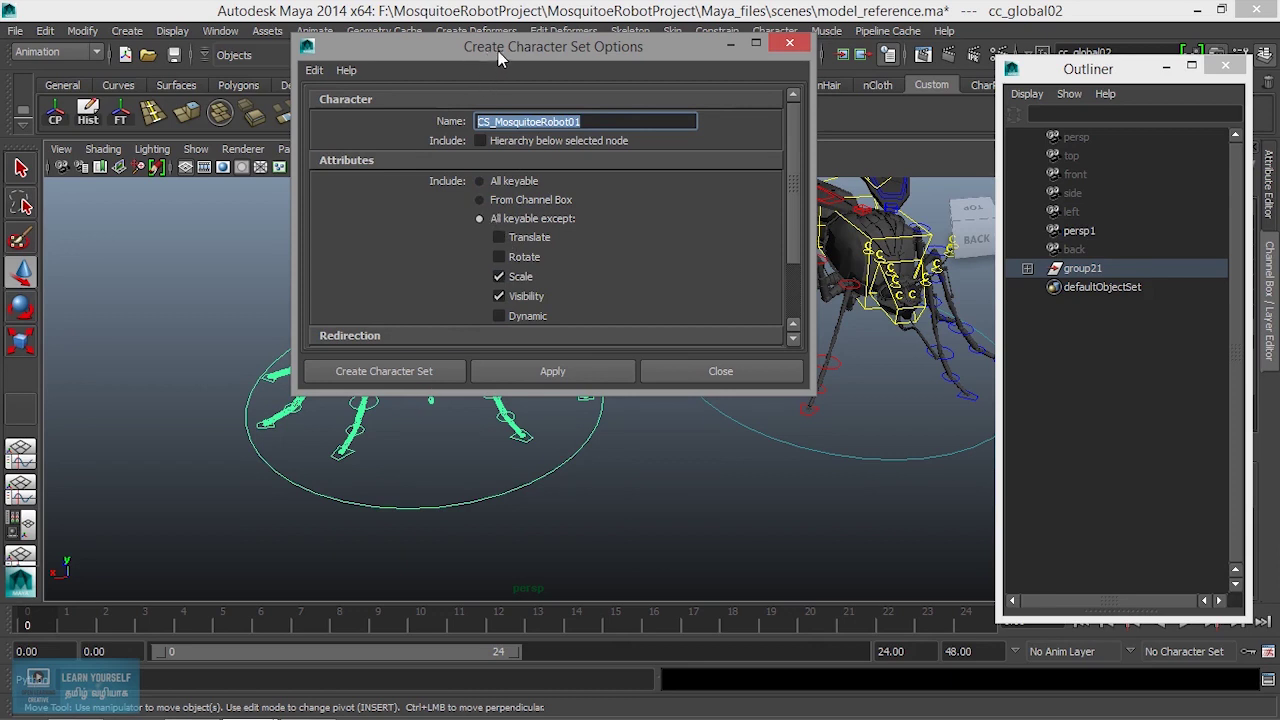
# Include all keyable attributes, rearranging the Outliner and options windows around the mosquito
pyautogui.moveTo(498, 51); pyautogui.dragTo(748, 47)
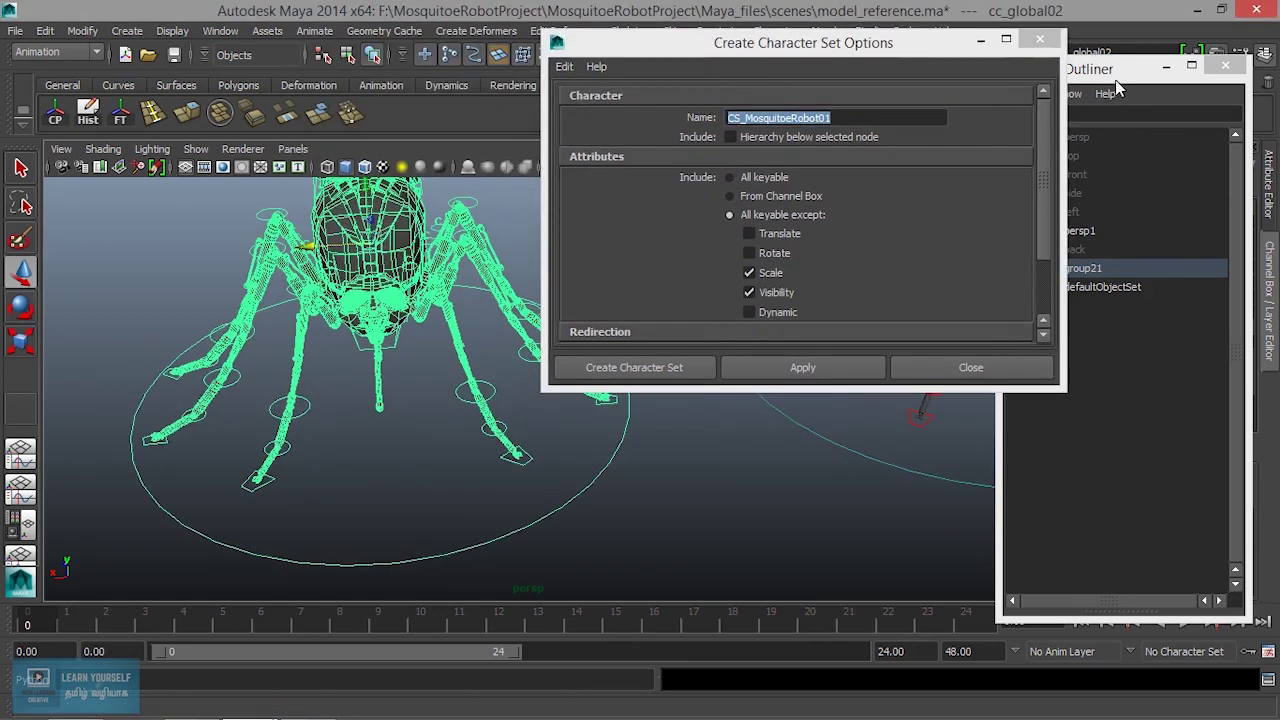
pyautogui.moveTo(1115, 69); pyautogui.dragTo(936, 257)
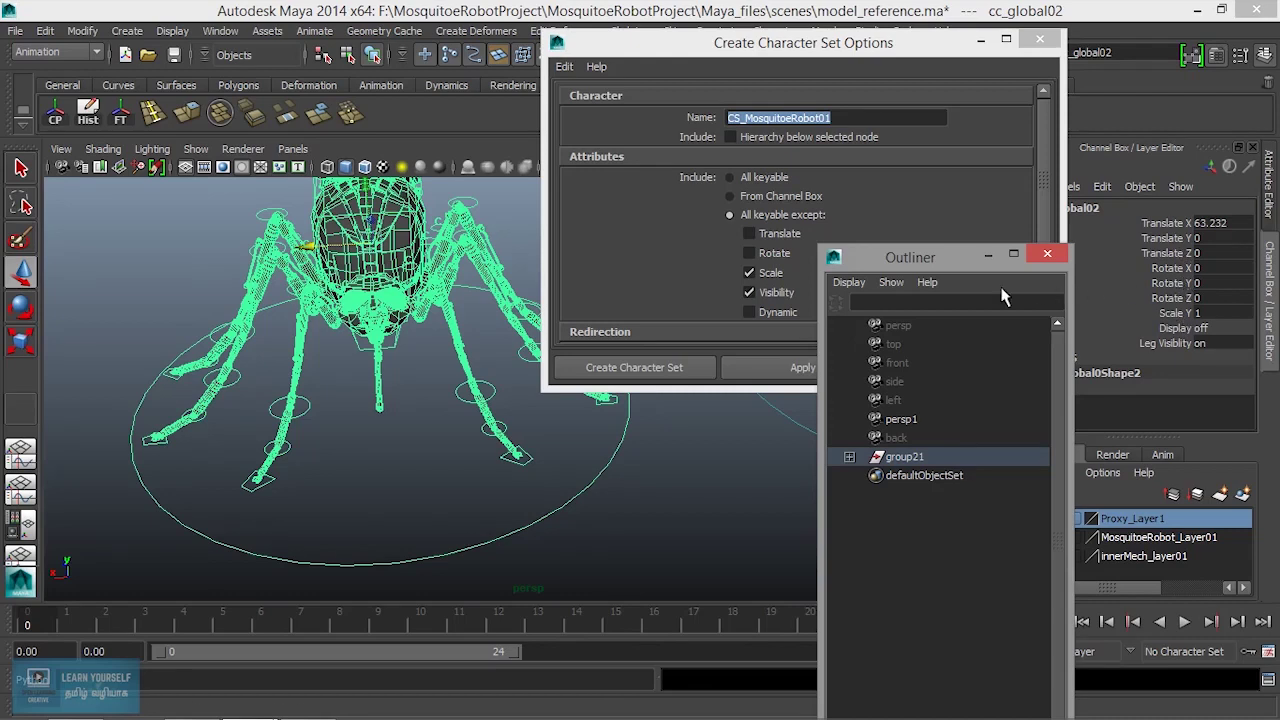
pyautogui.moveTo(911, 258); pyautogui.dragTo(1048, 116)
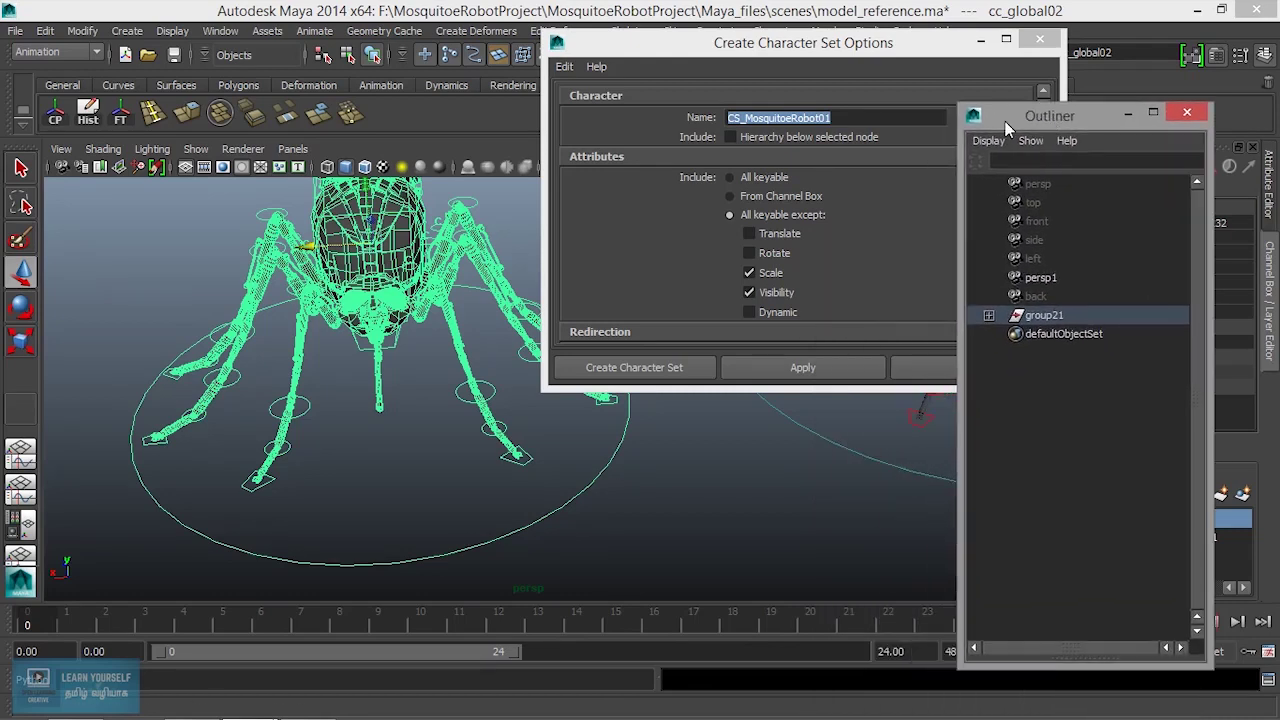
pyautogui.click(730, 178)
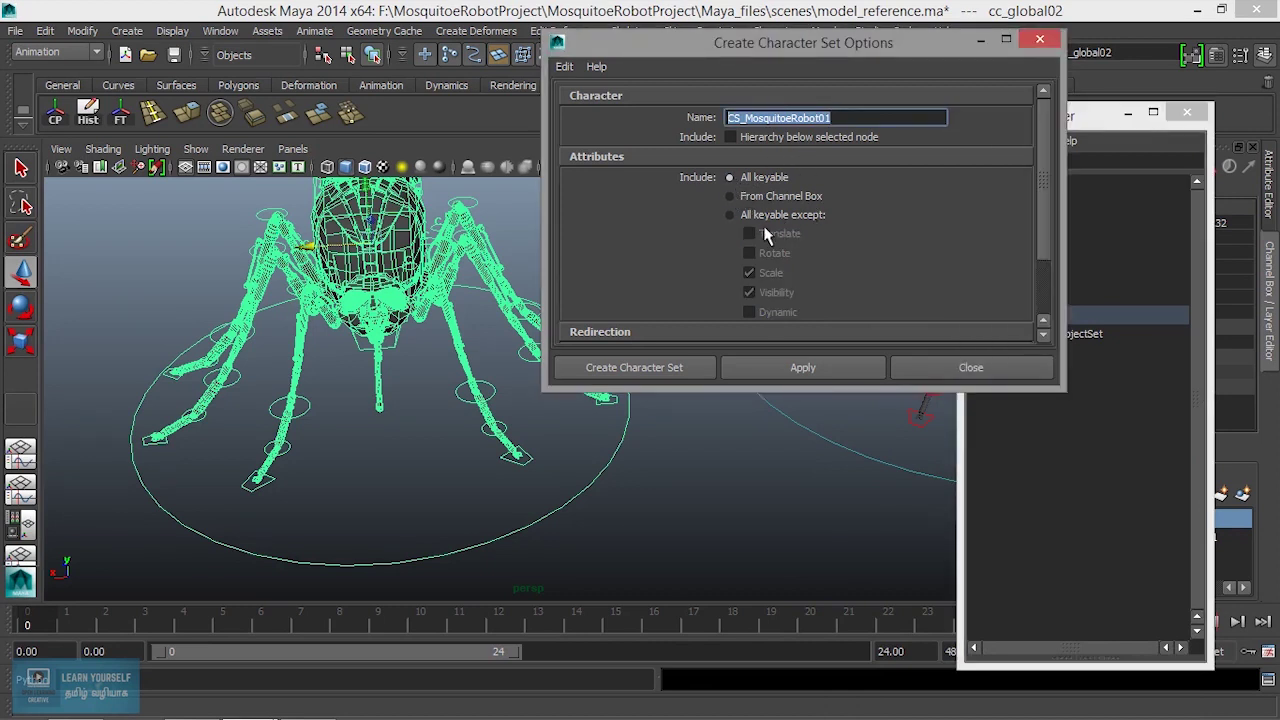
pyautogui.moveTo(1094, 122); pyautogui.dragTo(896, 258)
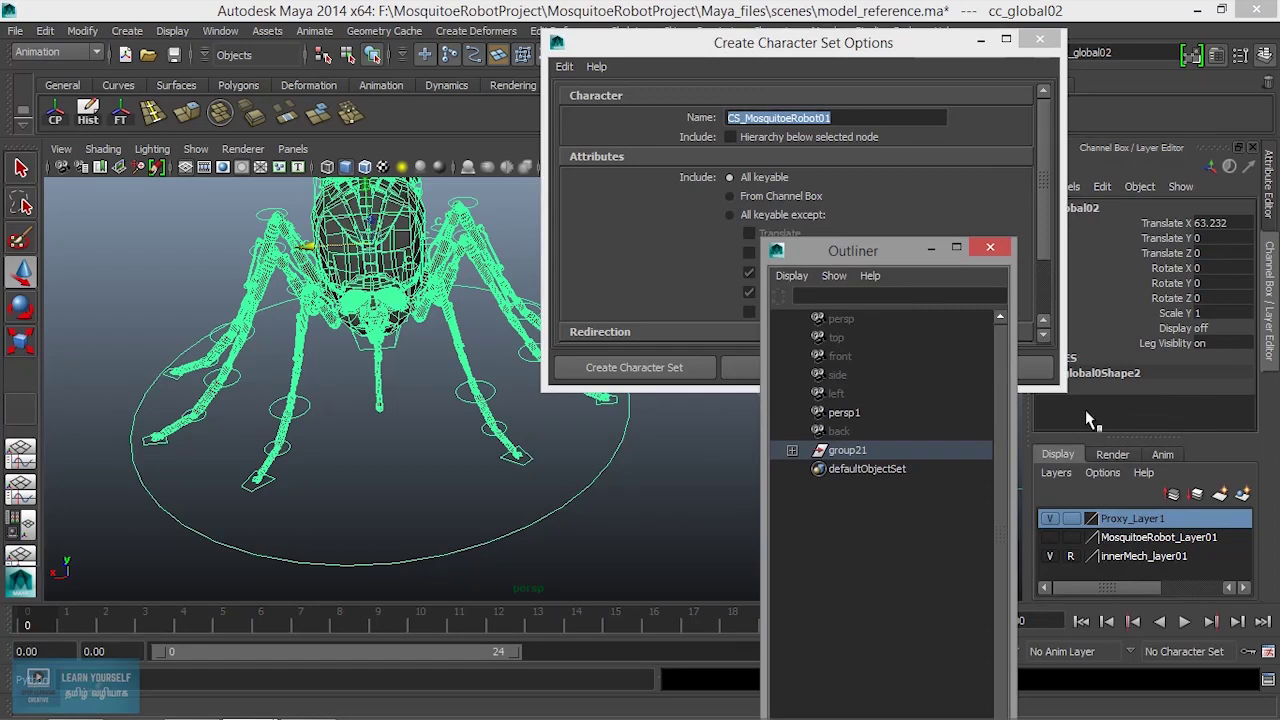
pyautogui.moveTo(835, 255)
pyautogui.mouseDown()
pyautogui.moveTo(937, 209)
pyautogui.moveTo(1066, 95)
pyautogui.mouseUp()
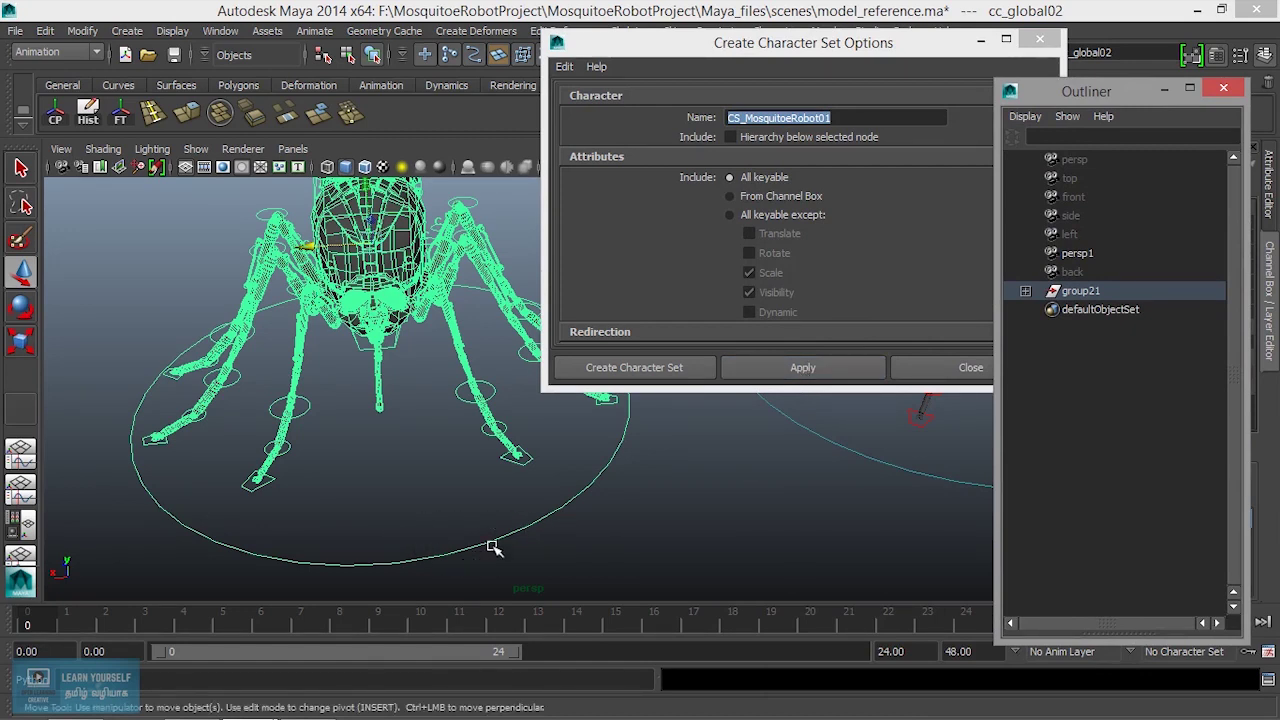
pyautogui.scroll(-3, 483, 519)
pyautogui.moveTo(480, 517)
pyautogui.keyDown('alt'); pyautogui.mouseDown()
pyautogui.moveTo(374, 517)
pyautogui.moveTo(357, 466)
pyautogui.moveTo(273, 423)
pyautogui.moveTo(357, 434)
pyautogui.moveTo(366, 417)
pyautogui.moveTo(340, 380)
pyautogui.mouseUp(); pyautogui.keyUp('alt')
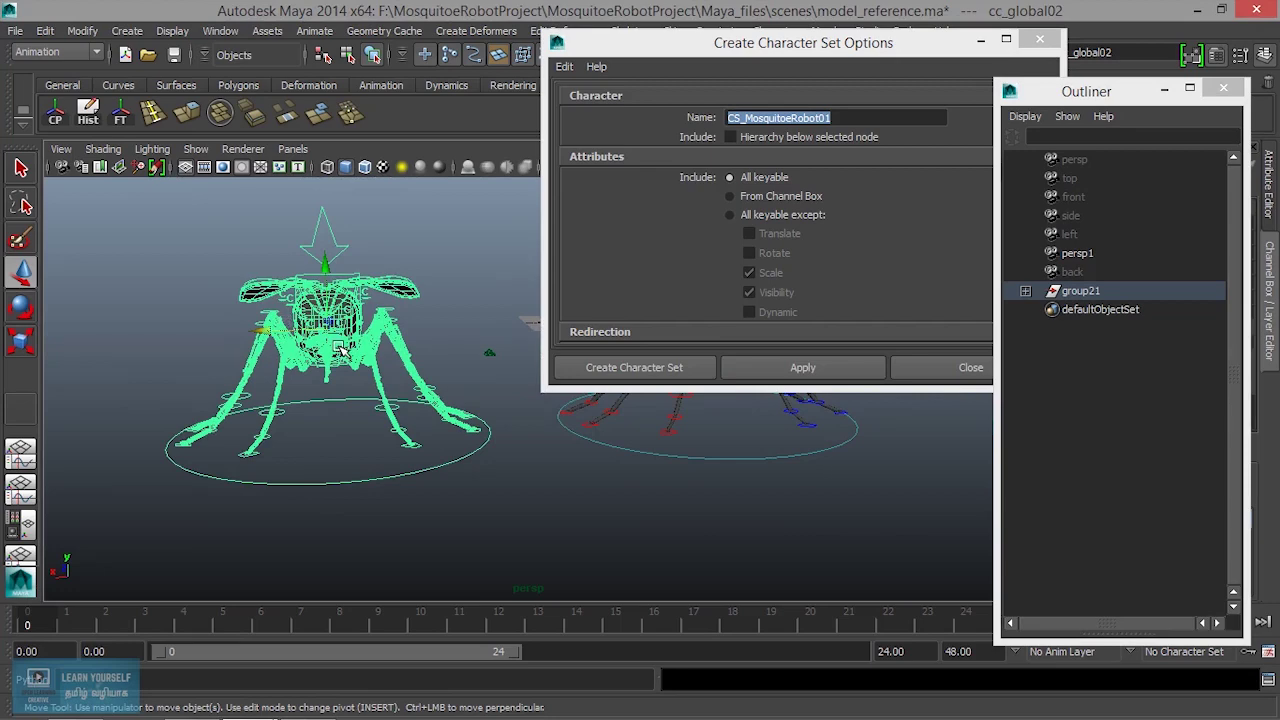
pyautogui.scroll(3, 335, 347)
pyautogui.scroll(2, 151, 300)
pyautogui.scroll(2, 151, 300)
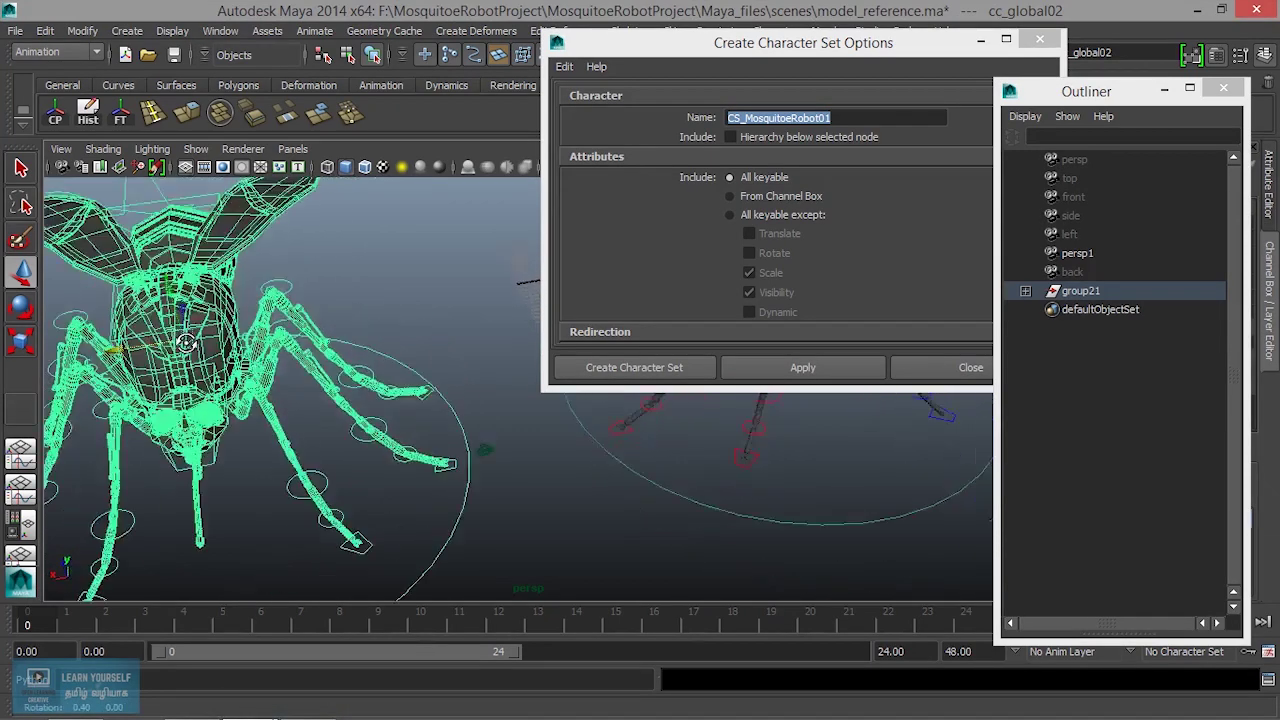
pyautogui.keyDown('alt'); pyautogui.moveTo(151, 300); pyautogui.dragTo(375, 272); pyautogui.keyUp('alt')
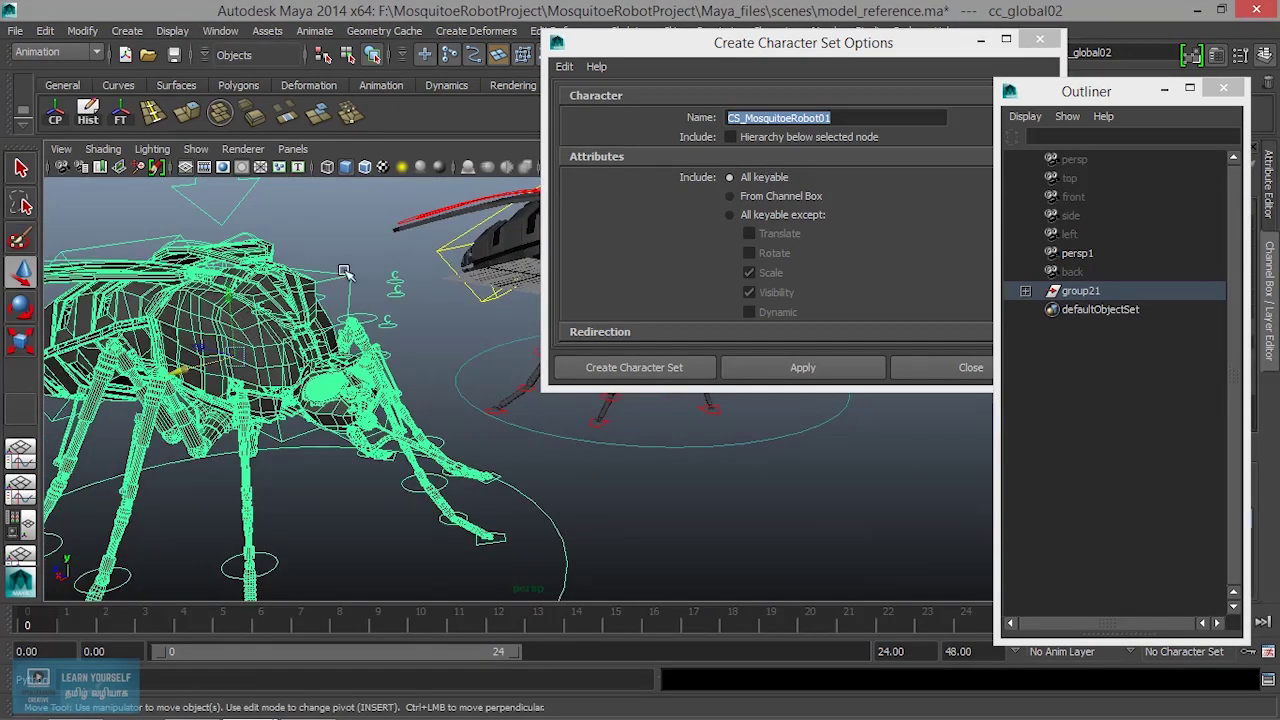
# Hide deformers in the perspective view and deselect the mosquito group
pyautogui.click(196, 150)
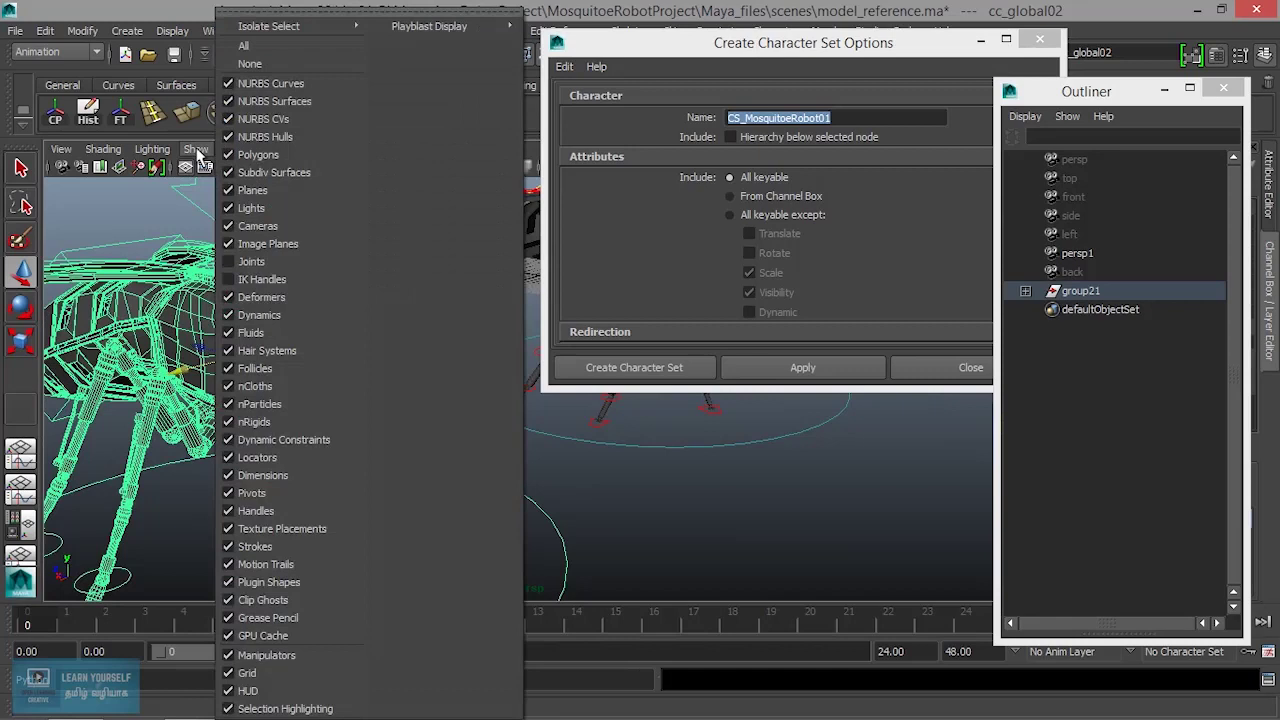
pyautogui.click(230, 298)
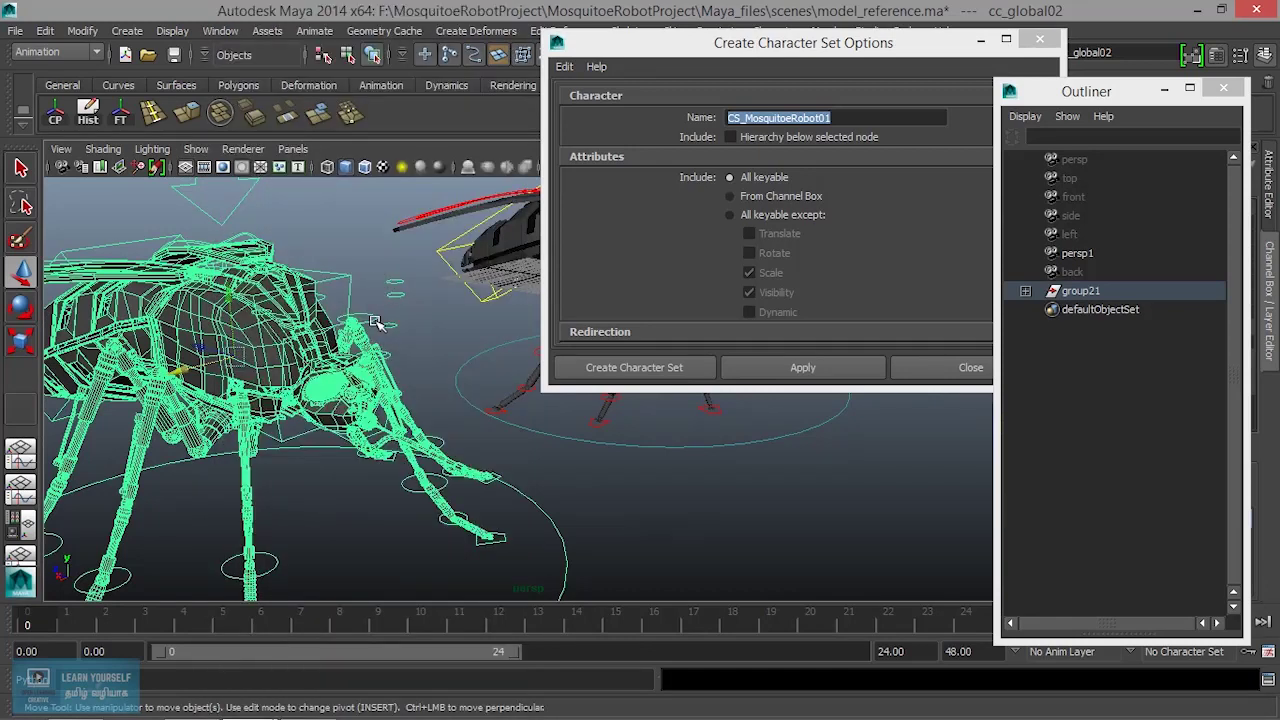
pyautogui.scroll(-2, 376, 322)
pyautogui.click(360, 226)
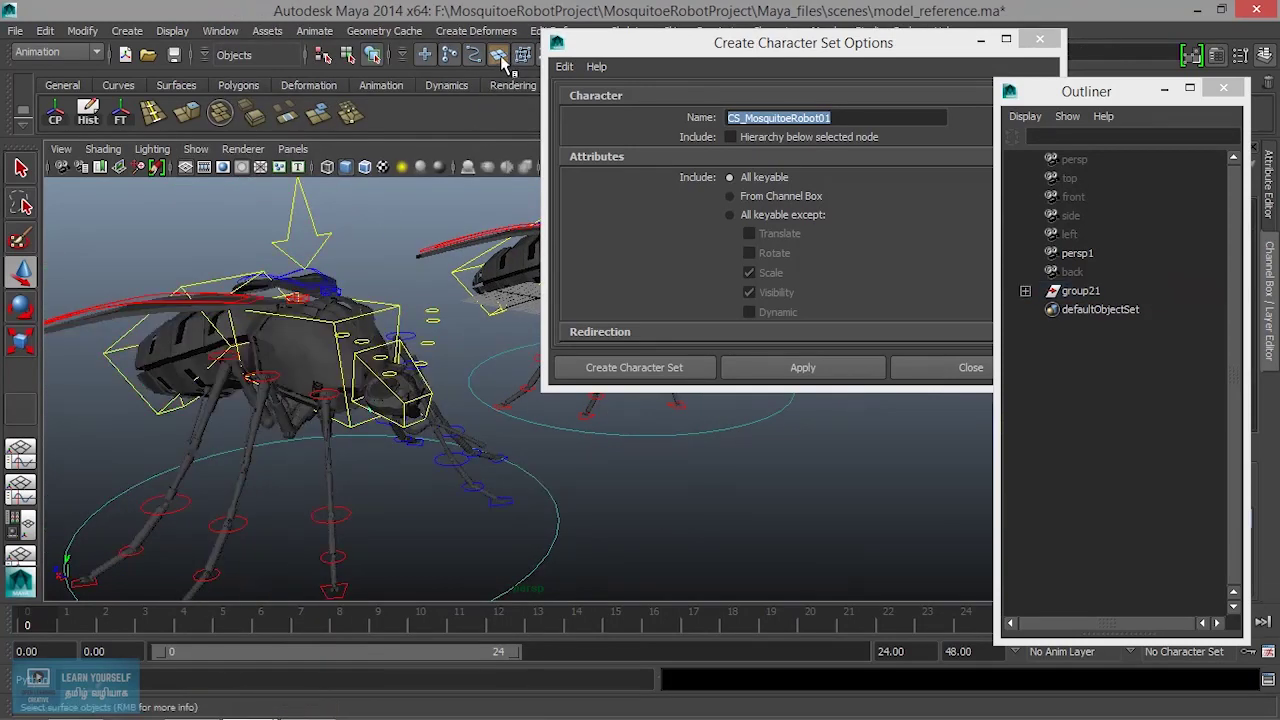
pyautogui.keyDown('alt'); pyautogui.moveTo(420, 360); pyautogui.dragTo(285, 375); pyautogui.keyUp('alt')
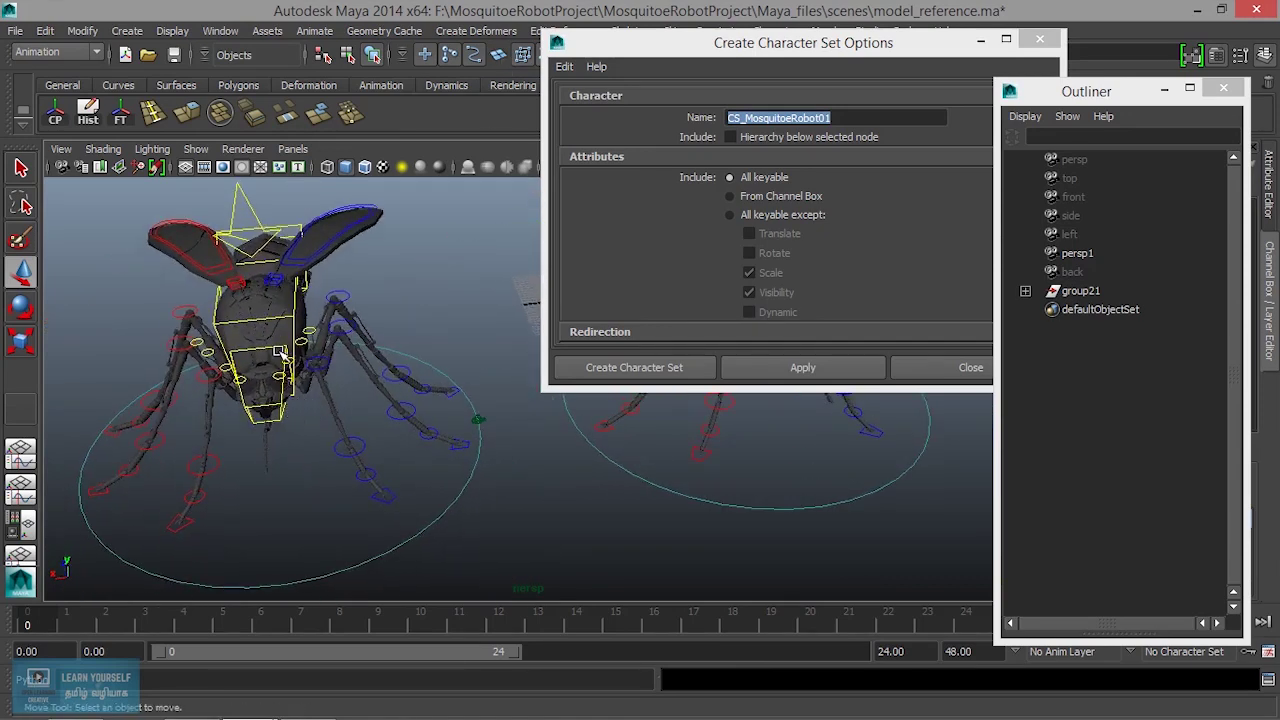
# Inspect the rig by selecting the right wing, body and right middle leg controls
pyautogui.click(265, 283)
pyautogui.click(263, 318)
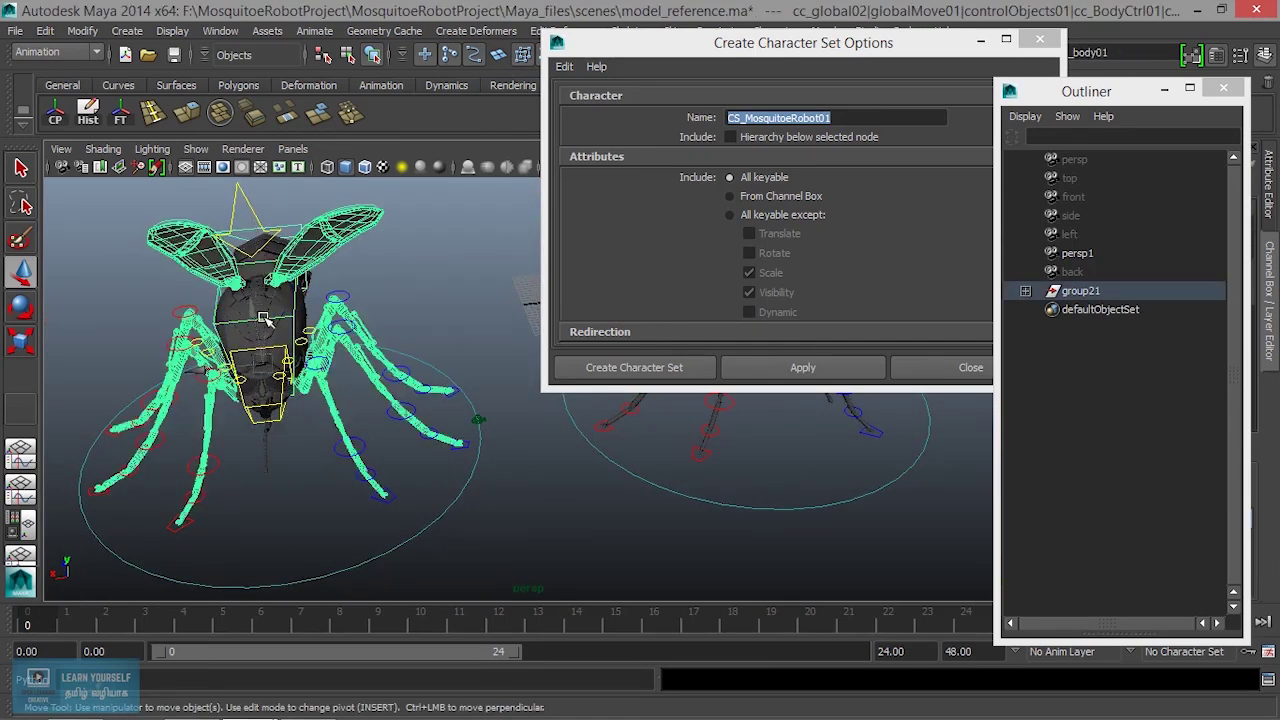
pyautogui.scroll(3, 263, 318)
pyautogui.scroll(3, 263, 318)
pyautogui.moveTo(263, 318)
pyautogui.keyDown('alt'); pyautogui.mouseDown()
pyautogui.moveTo(354, 335)
pyautogui.moveTo(360, 502)
pyautogui.mouseUp(); pyautogui.keyUp('alt')
pyautogui.click(398, 512)
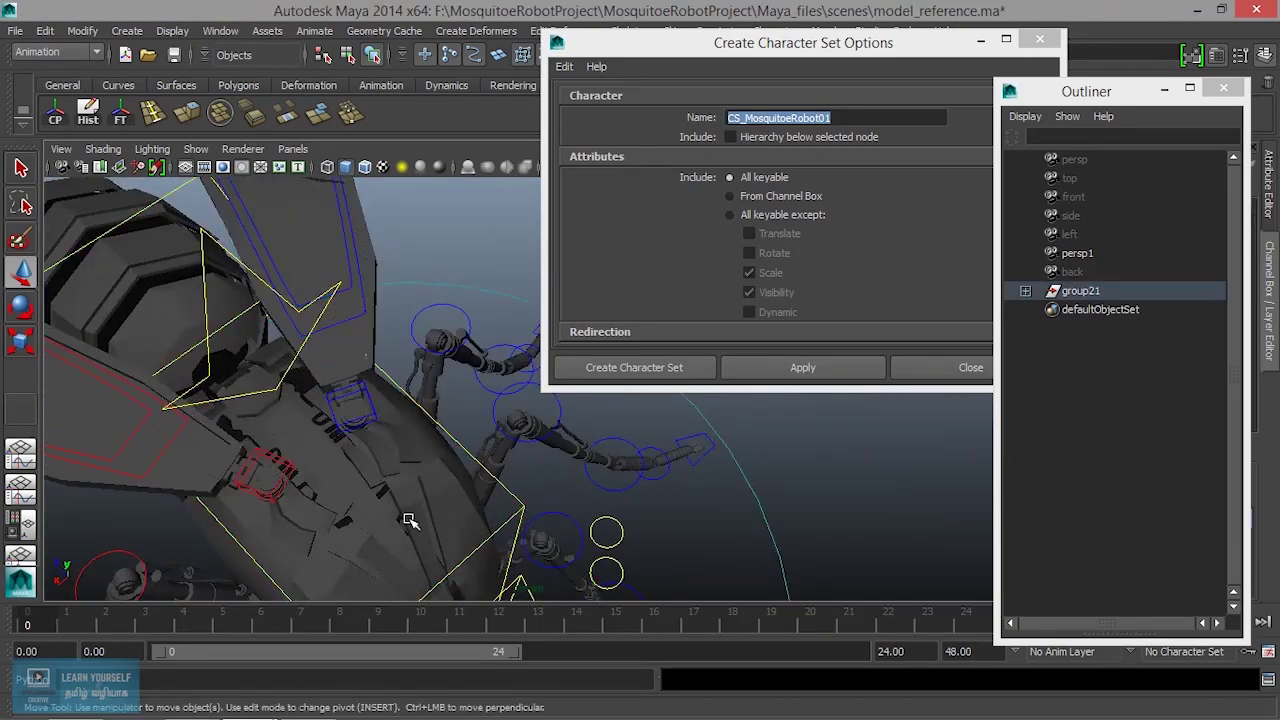
pyautogui.hotkey('ctrl', 'z')
pyautogui.scroll(-5, 370, 455)
pyautogui.moveTo(354, 434)
pyautogui.keyDown('alt'); pyautogui.mouseDown()
pyautogui.moveTo(292, 424)
pyautogui.moveTo(294, 400)
pyautogui.moveTo(246, 491)
pyautogui.moveTo(329, 462)
pyautogui.moveTo(234, 313)
pyautogui.mouseUp(); pyautogui.keyUp('alt')
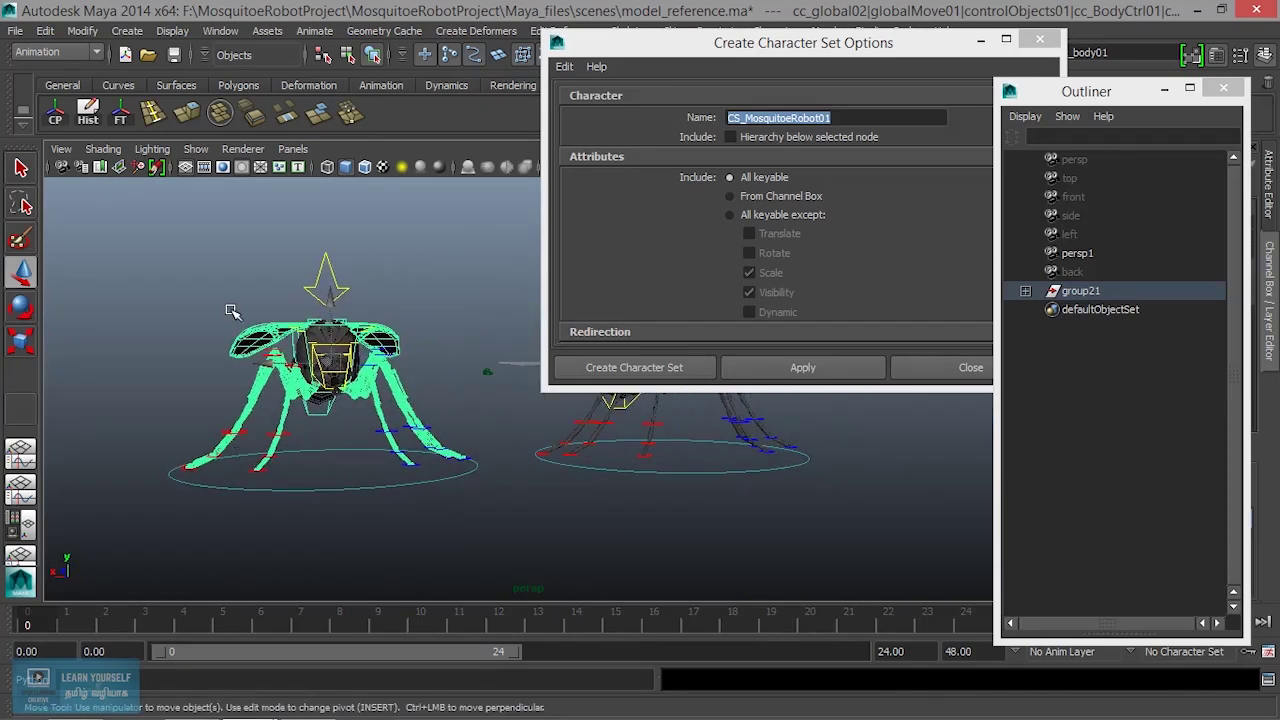
pyautogui.click(450, 477)
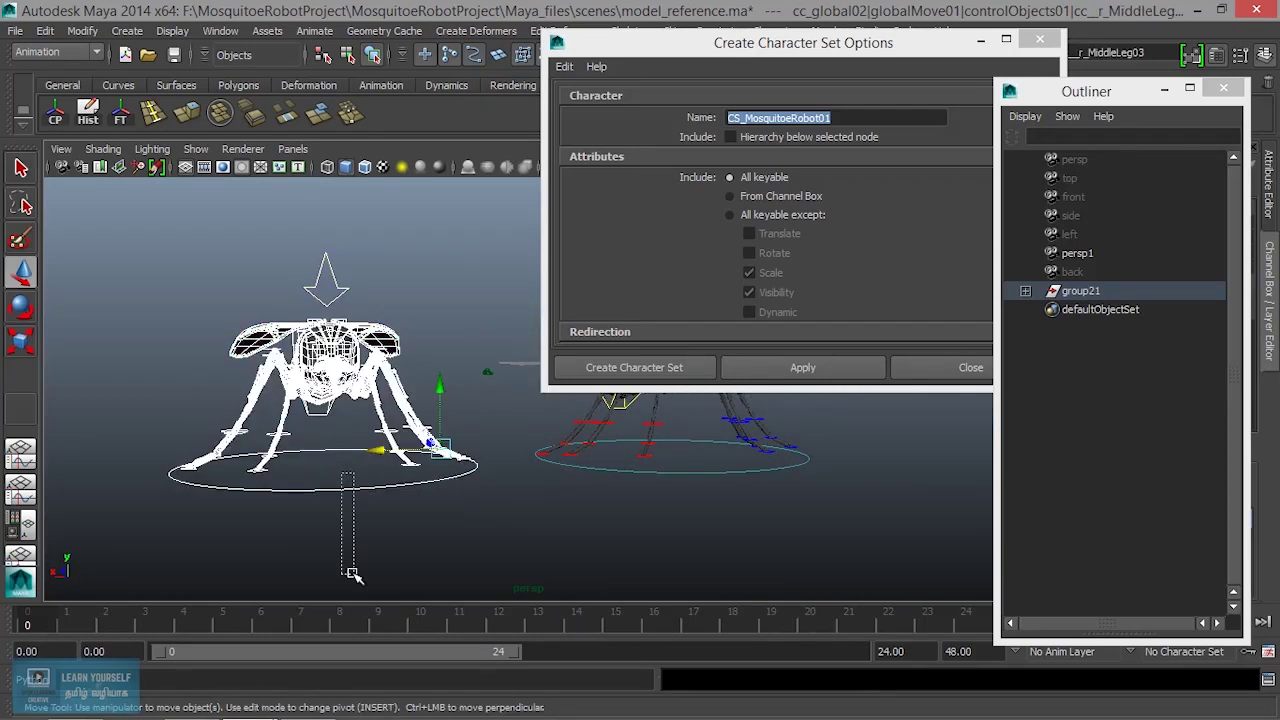
pyautogui.moveTo(358, 550)
pyautogui.keyDown('alt'); pyautogui.mouseDown()
pyautogui.moveTo(375, 509)
pyautogui.moveTo(329, 510)
pyautogui.moveTo(298, 428)
pyautogui.mouseUp(); pyautogui.keyUp('alt')
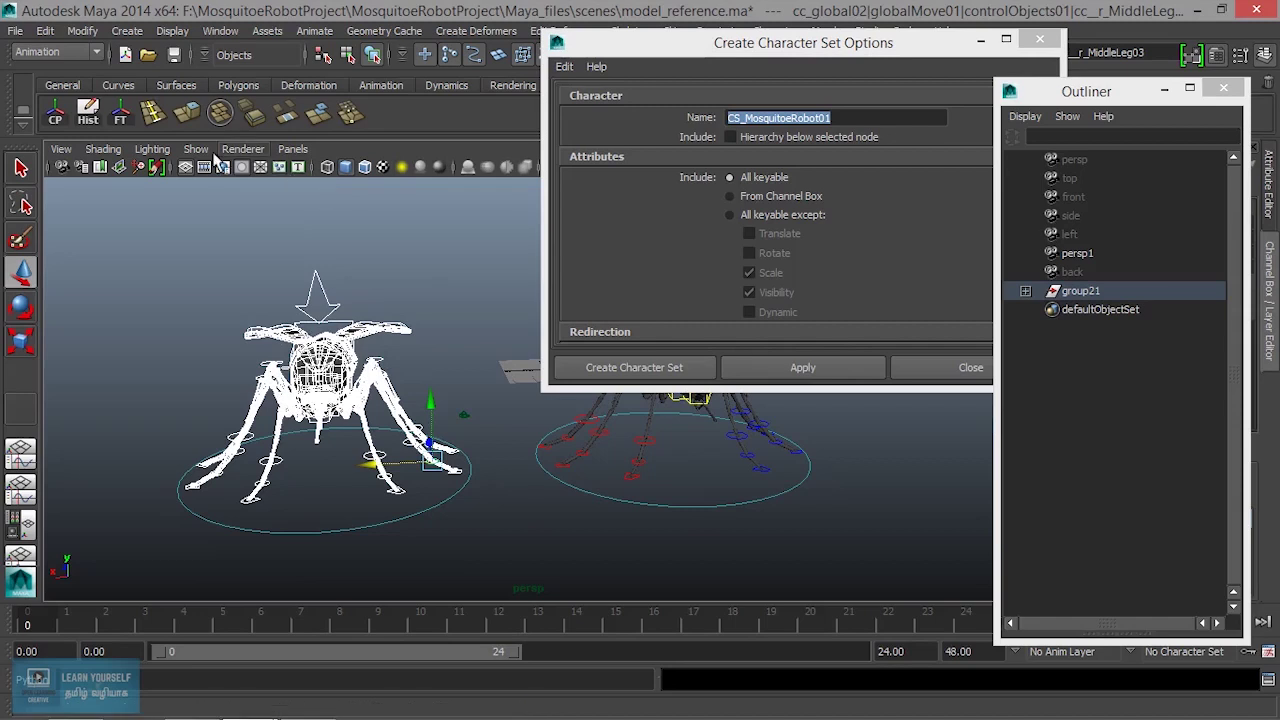
# Hide polygon meshes in the perspective view, leaving only control curves visible
pyautogui.click(195, 149)
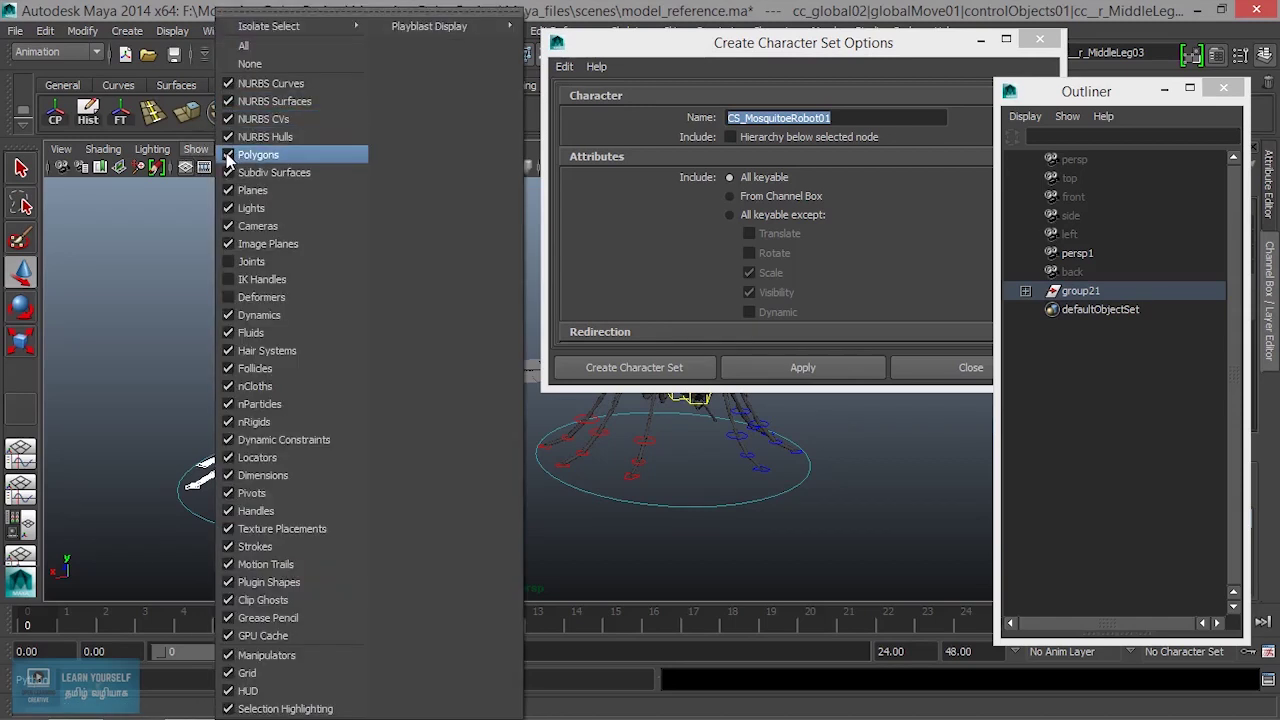
pyautogui.click(229, 155)
pyautogui.keyDown('alt'); pyautogui.moveTo(330, 370); pyautogui.dragTo(295, 372); pyautogui.keyUp('alt')
pyautogui.click(197, 149)
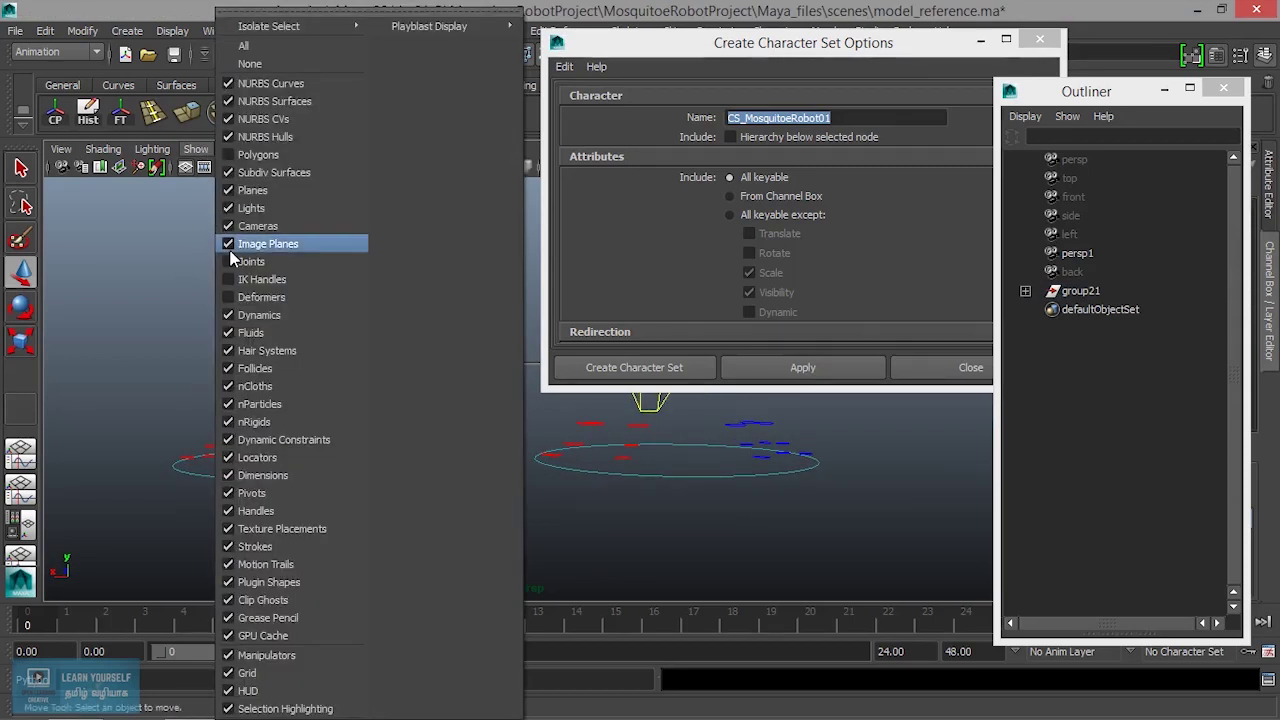
pyautogui.click(232, 232)
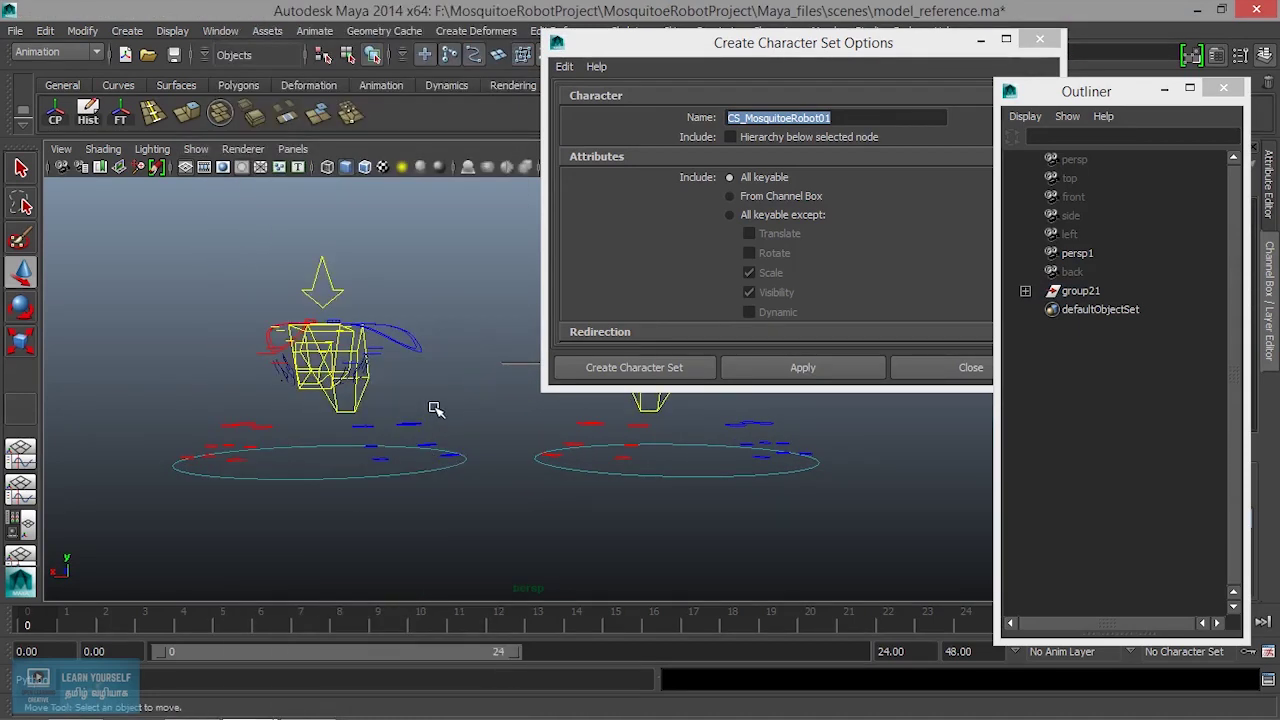
pyautogui.keyDown('alt'); pyautogui.moveTo(431, 409); pyautogui.dragTo(380, 400); pyautogui.keyUp('alt')
# Box-select the left robot's rig controls
pyautogui.moveTo(189, 257); pyautogui.dragTo(466, 545)
pyautogui.keyDown('alt'); pyautogui.moveTo(336, 551); pyautogui.dragTo(388, 516); pyautogui.keyUp('alt')
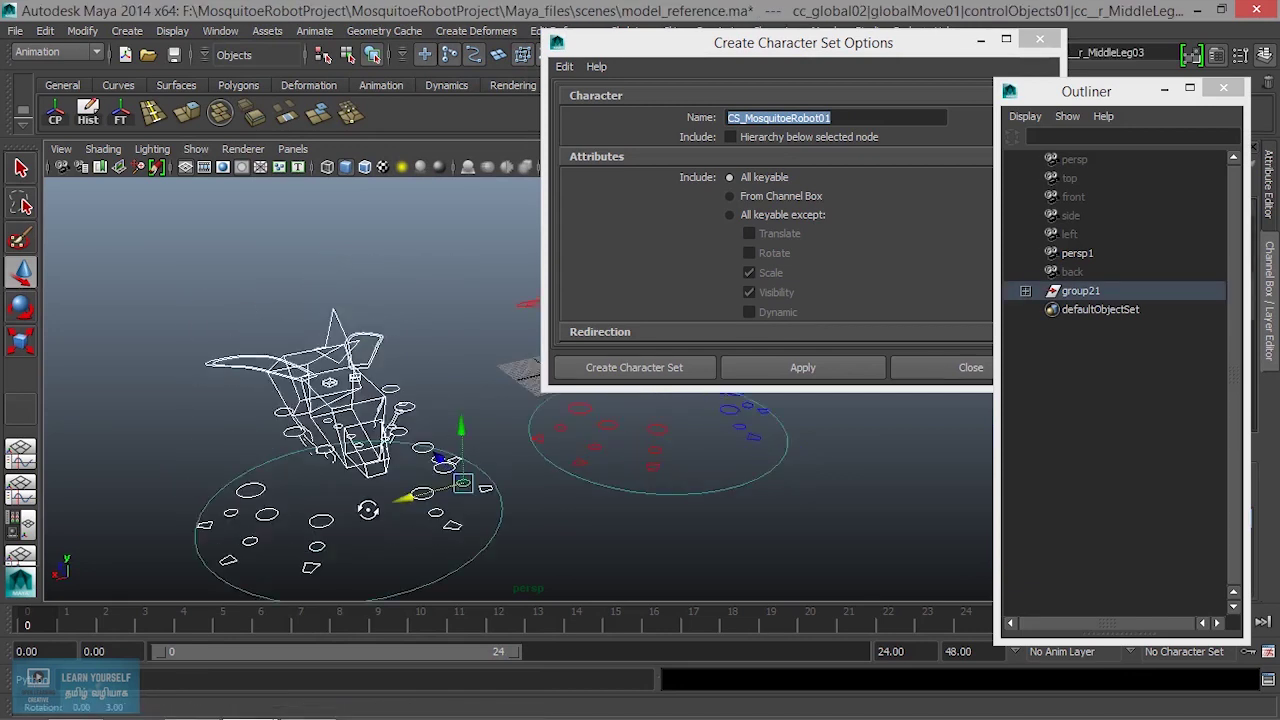
pyautogui.scroll(2, 388, 516)
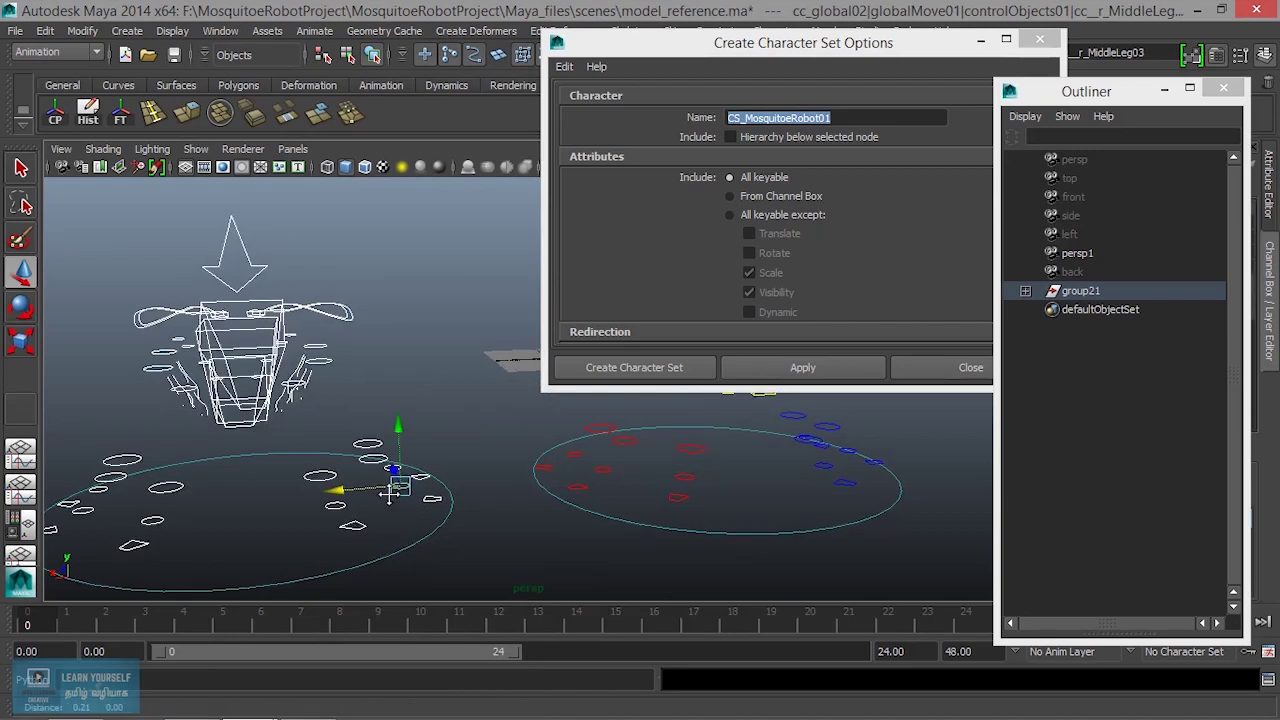
pyautogui.keyDown('alt'); pyautogui.moveTo(388, 516); pyautogui.dragTo(408, 463); pyautogui.keyUp('alt')
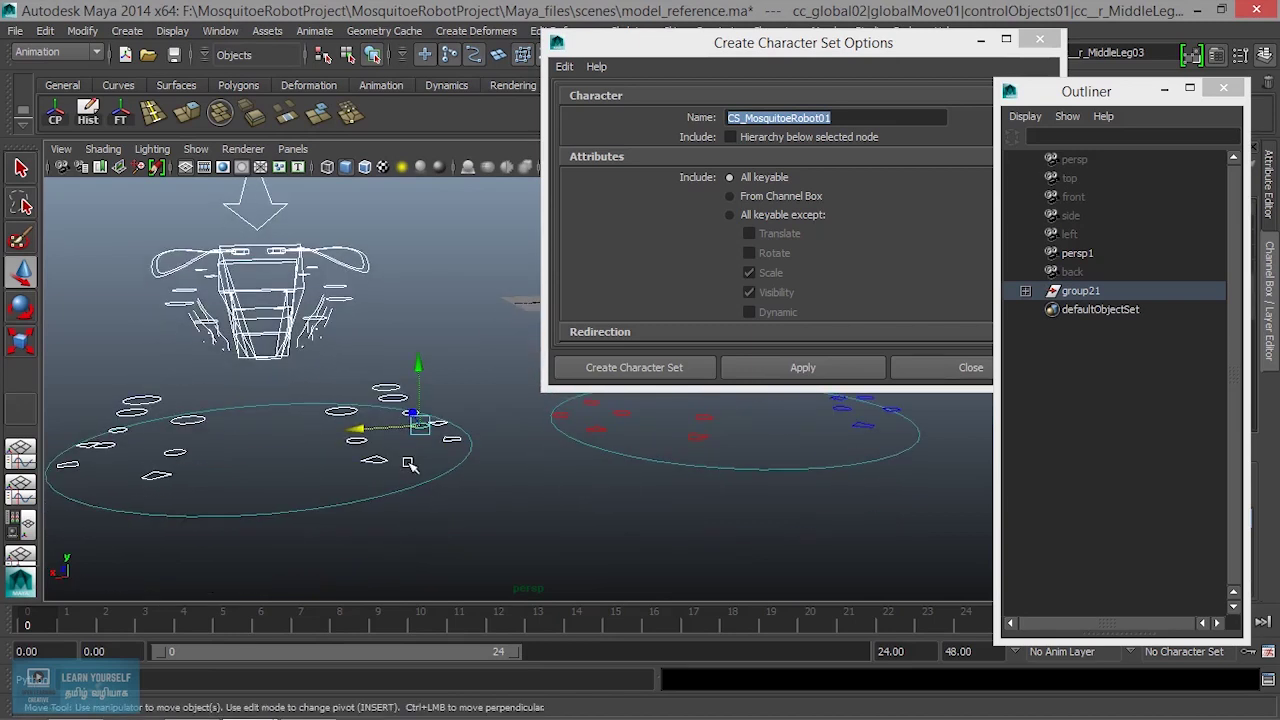
# Apply the options to create CS_MosquitoeRobot01 for the selected rig
pyautogui.click(803, 367)
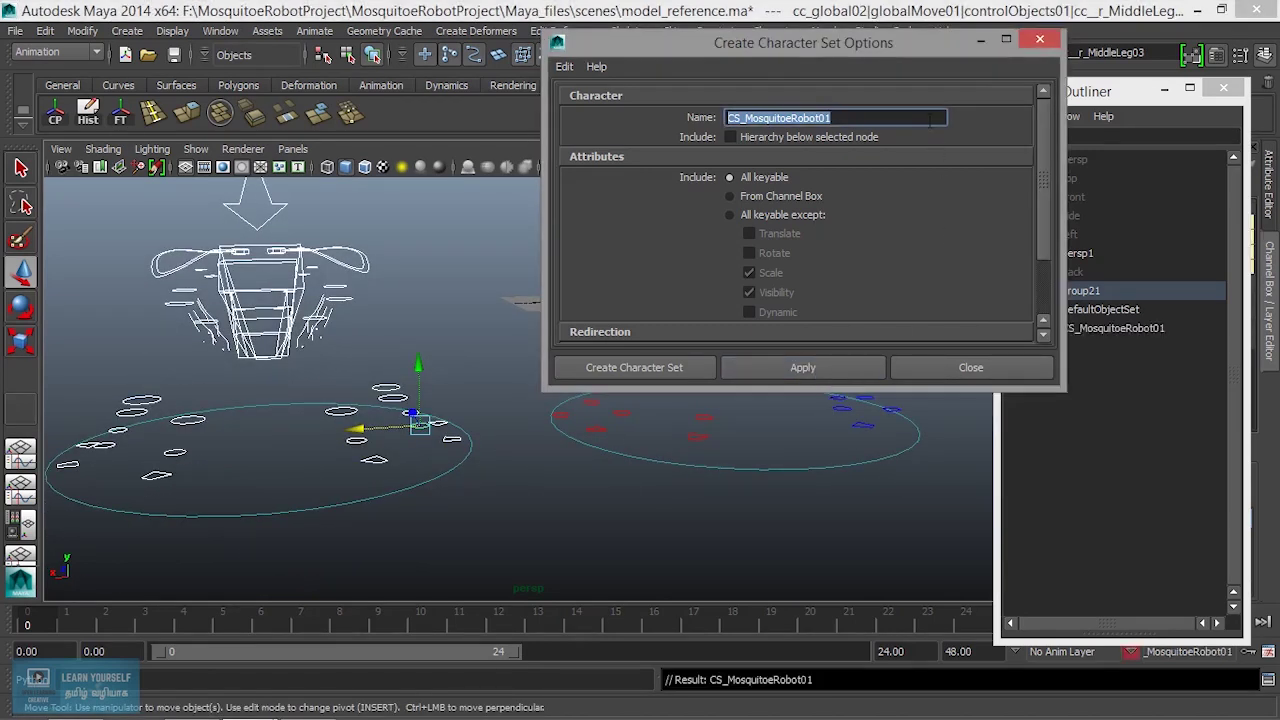
pyautogui.moveTo(912, 57); pyautogui.dragTo(822, 39)
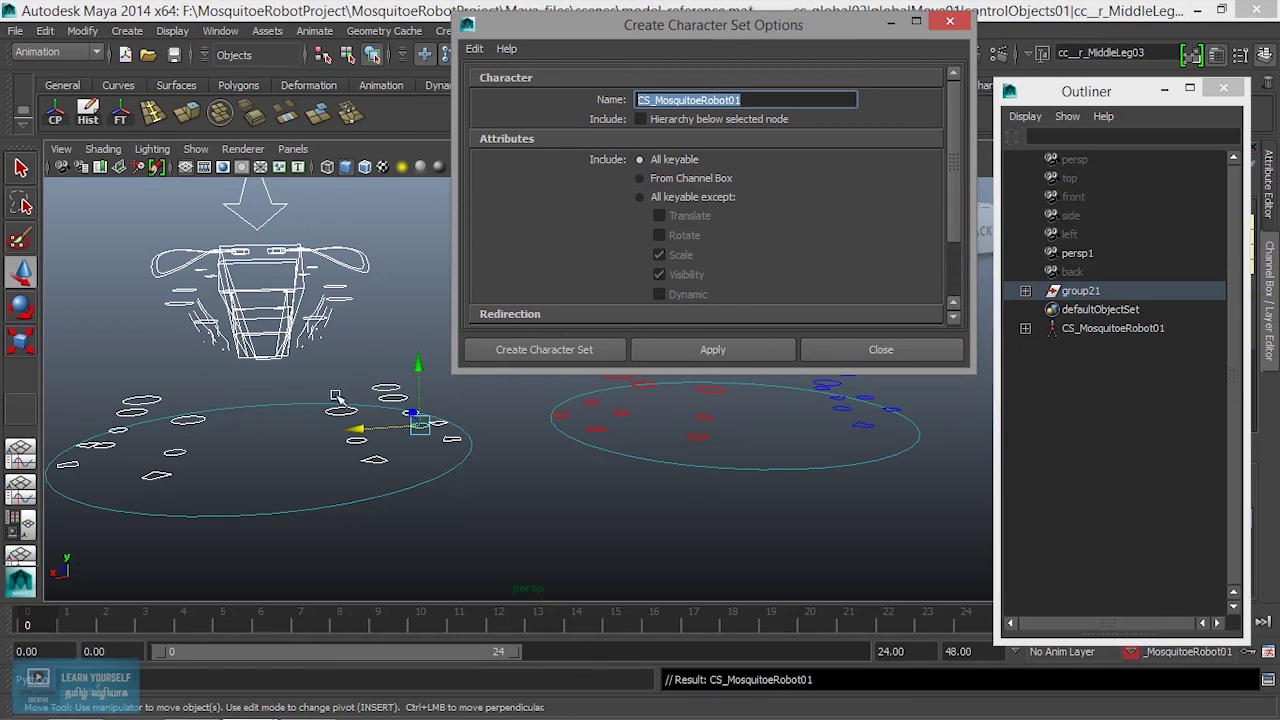
pyautogui.keyDown('alt'); pyautogui.moveTo(275, 483); pyautogui.dragTo(334, 475); pyautogui.keyUp('alt')
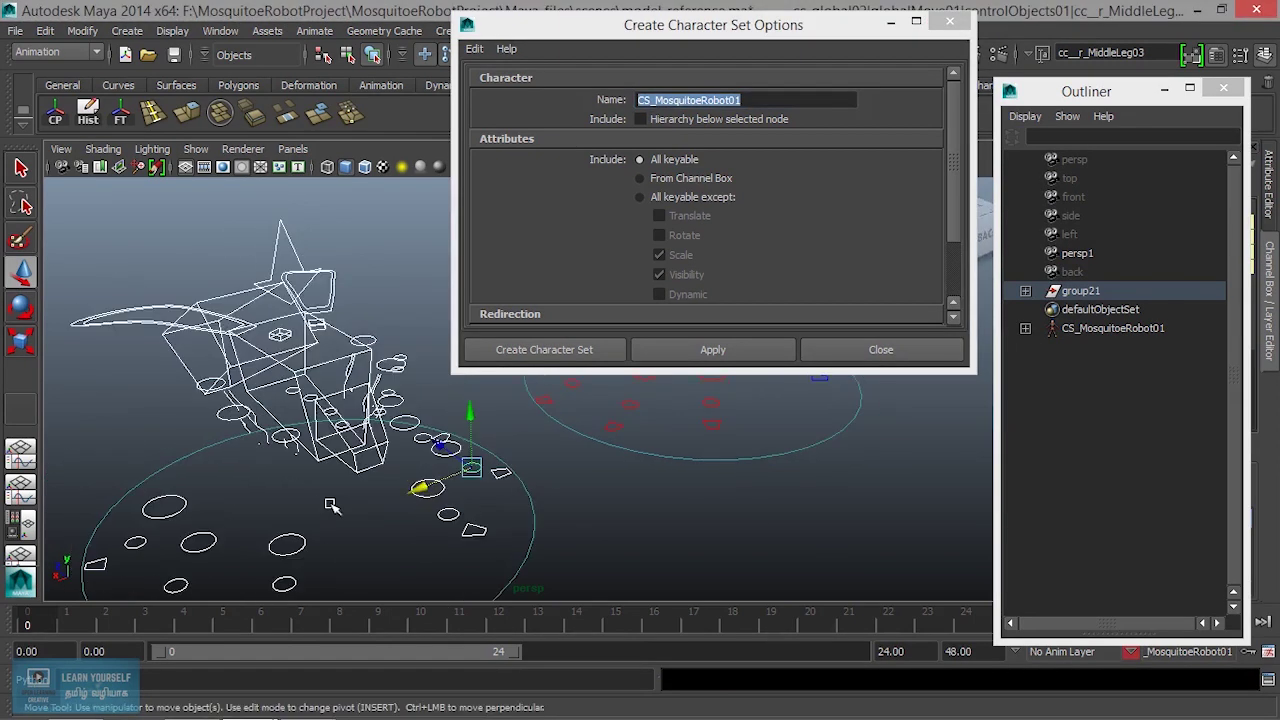
pyautogui.keyDown('alt'); pyautogui.moveTo(334, 475); pyautogui.dragTo(425, 452); pyautogui.keyUp('alt')
pyautogui.keyDown('alt'); pyautogui.moveTo(603, 497); pyautogui.dragTo(466, 509); pyautogui.keyUp('alt')
pyautogui.keyDown('alt'); pyautogui.moveTo(491, 449); pyautogui.dragTo(283, 500, button='middle'); pyautogui.keyUp('alt')
pyautogui.keyDown('alt'); pyautogui.moveTo(283, 500); pyautogui.dragTo(357, 460); pyautogui.keyUp('alt')
pyautogui.click(767, 101)
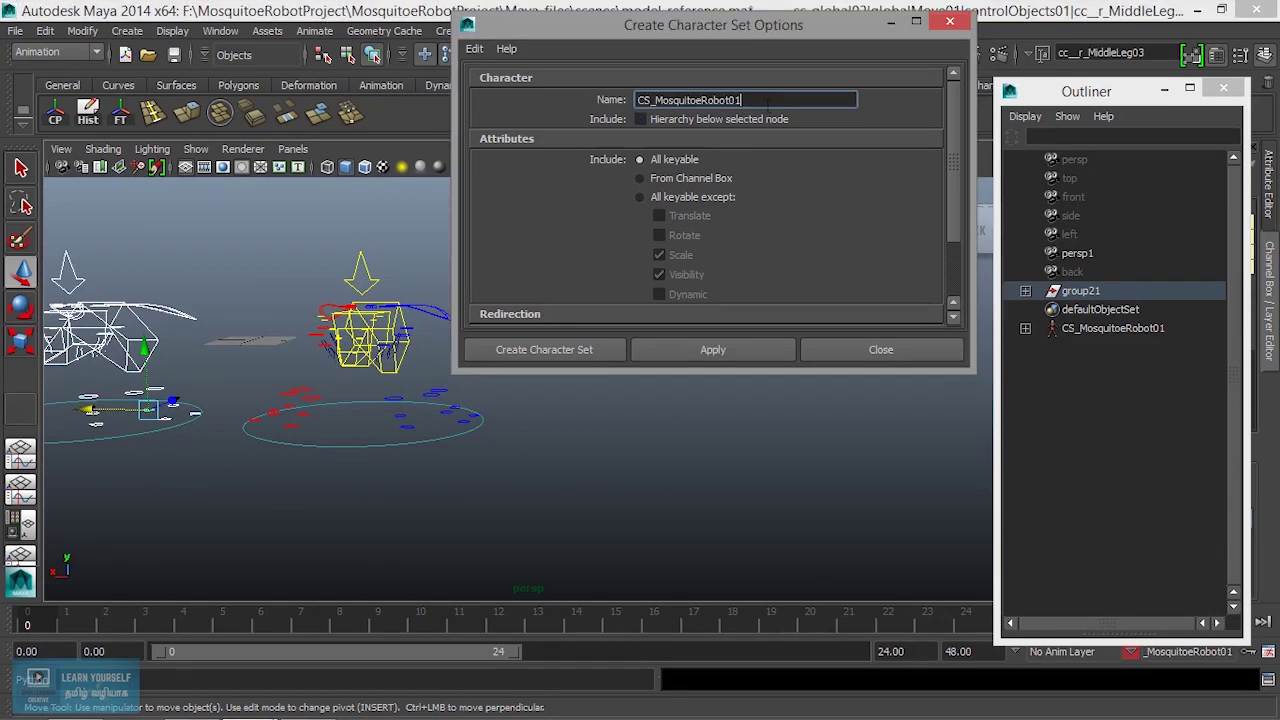
# Box-select the second robot rig, create CS_MosquitoeRobot02, and close the options
pyautogui.moveTo(290, 435)
pyautogui.keyDown('alt'); pyautogui.mouseDown()
pyautogui.moveTo(309, 531)
pyautogui.moveTo(386, 511)
pyautogui.moveTo(371, 511)
pyautogui.mouseUp(); pyautogui.keyUp('alt')
pyautogui.moveTo(371, 511)
pyautogui.keyDown('alt'); pyautogui.mouseDown(button='middle')
pyautogui.moveTo(389, 538)
pyautogui.moveTo(373, 548)
pyautogui.mouseUp(button='middle'); pyautogui.keyUp('alt')
pyautogui.moveTo(192, 282); pyautogui.dragTo(441, 550)
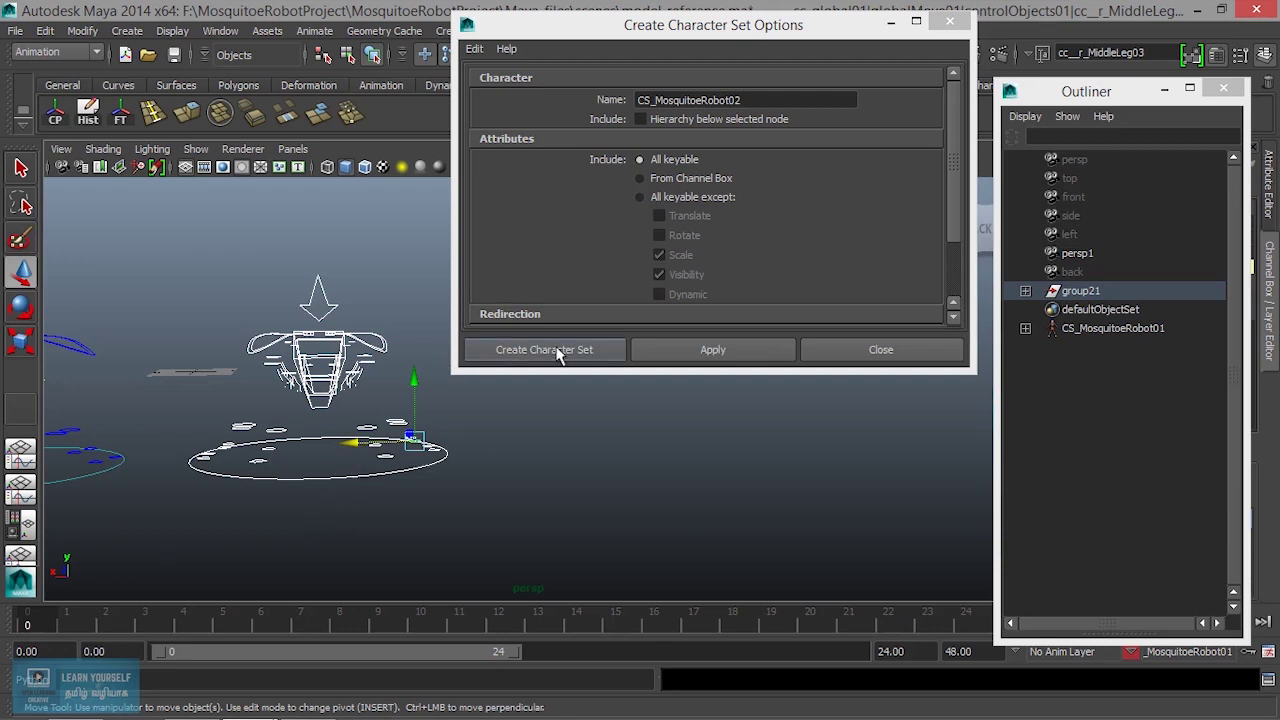
pyautogui.click(693, 354)
pyautogui.click(693, 354)
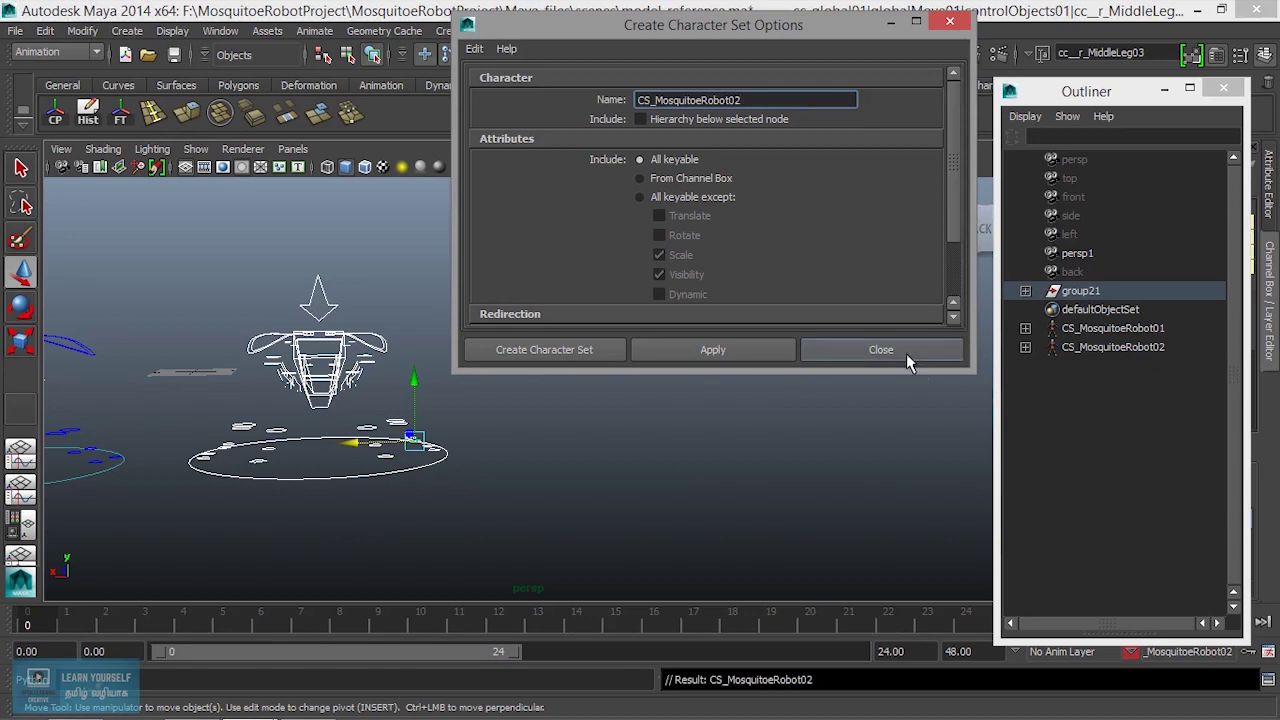
pyautogui.click(881, 350)
pyautogui.moveTo(524, 549)
pyautogui.keyDown('alt'); pyautogui.mouseDown()
pyautogui.moveTo(543, 403)
pyautogui.moveTo(463, 477)
pyautogui.moveTo(491, 503)
pyautogui.moveTo(670, 500)
pyautogui.mouseUp(); pyautogui.keyUp('alt')
pyautogui.click(555, 549)
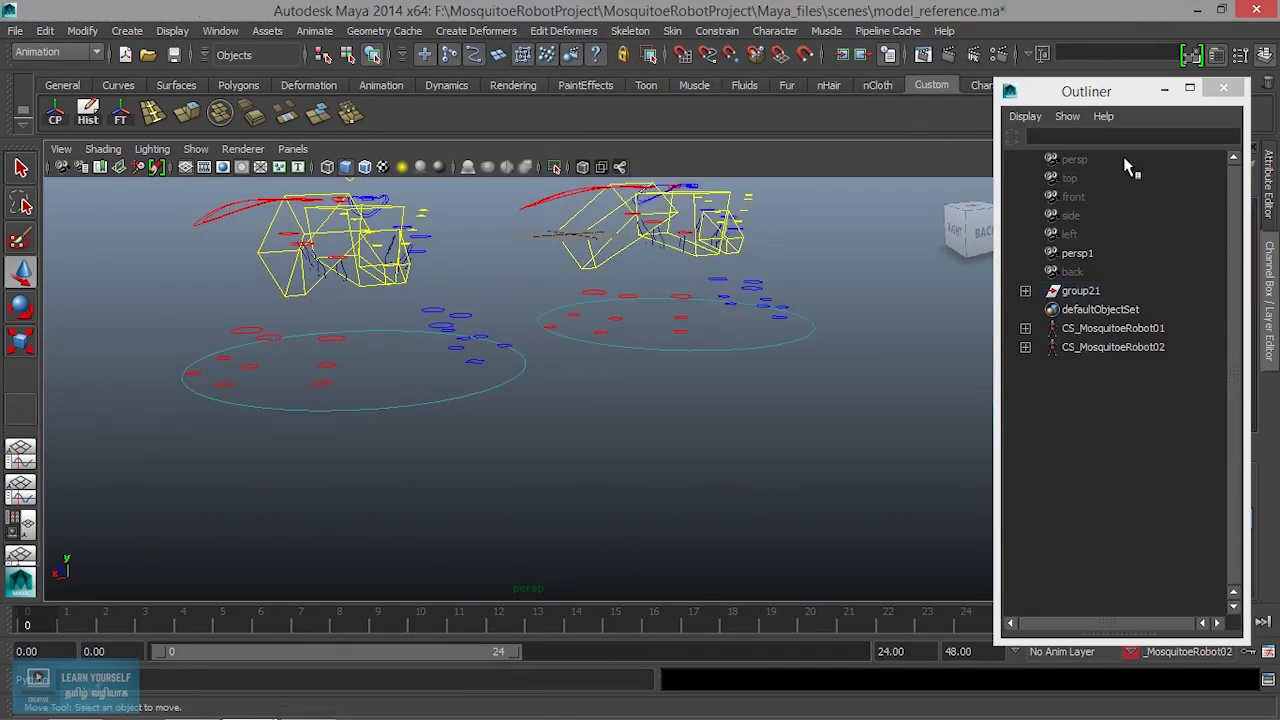
# Make CS_MosquitoeRobot01 the current character set and select its node
pyautogui.moveTo(1110, 80)
pyautogui.mouseDown()
pyautogui.moveTo(1099, 242)
pyautogui.moveTo(962, 109)
pyautogui.mouseUp()
pyautogui.click(1130, 652)
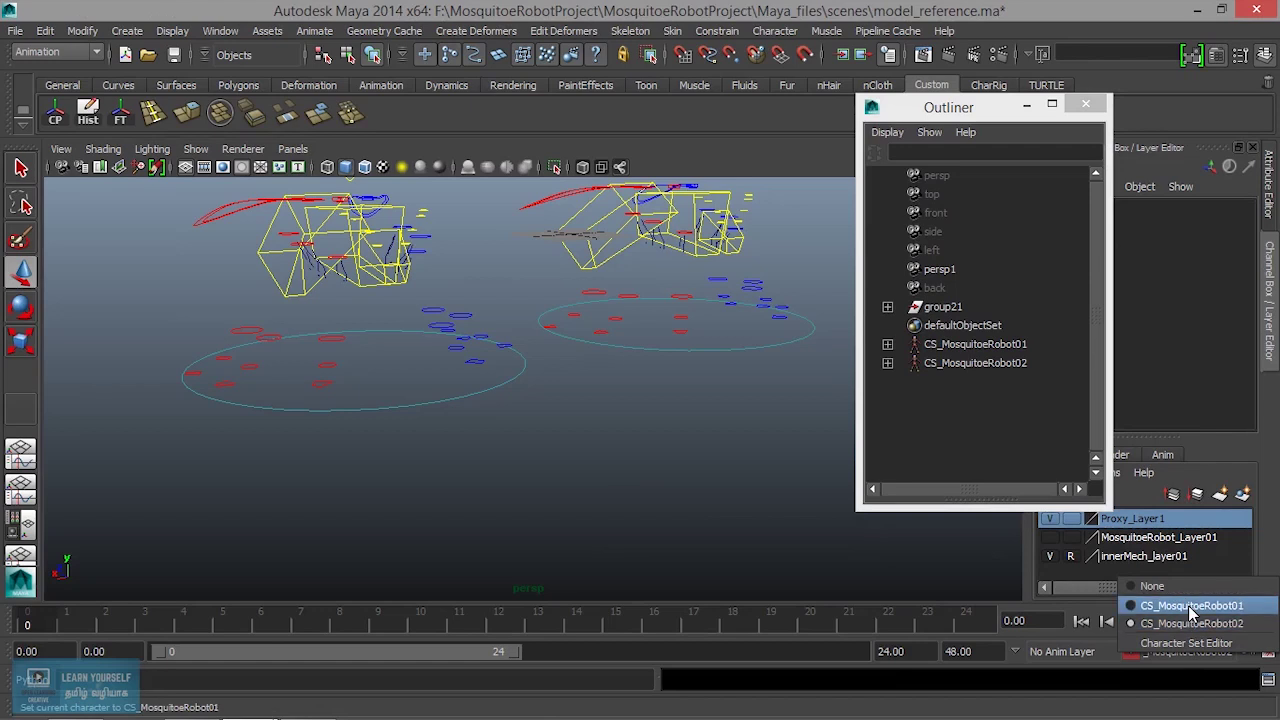
pyautogui.click(776, 31)
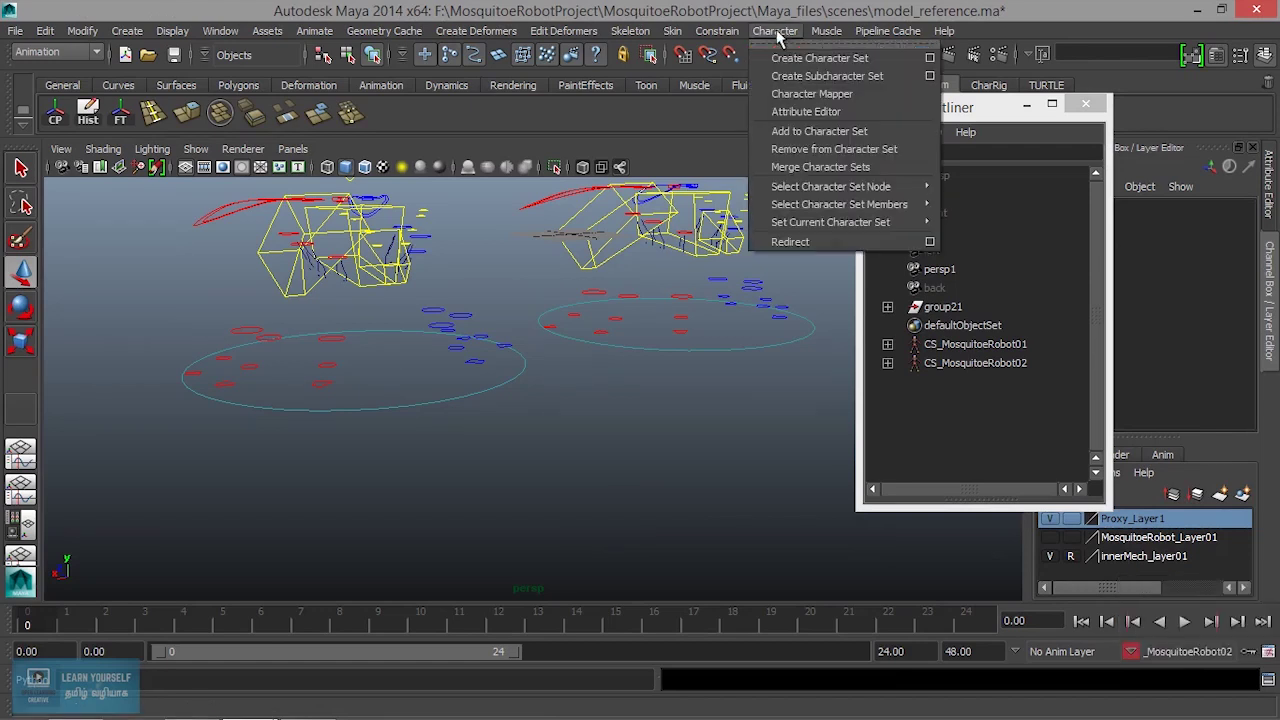
pyautogui.moveTo(830, 186)
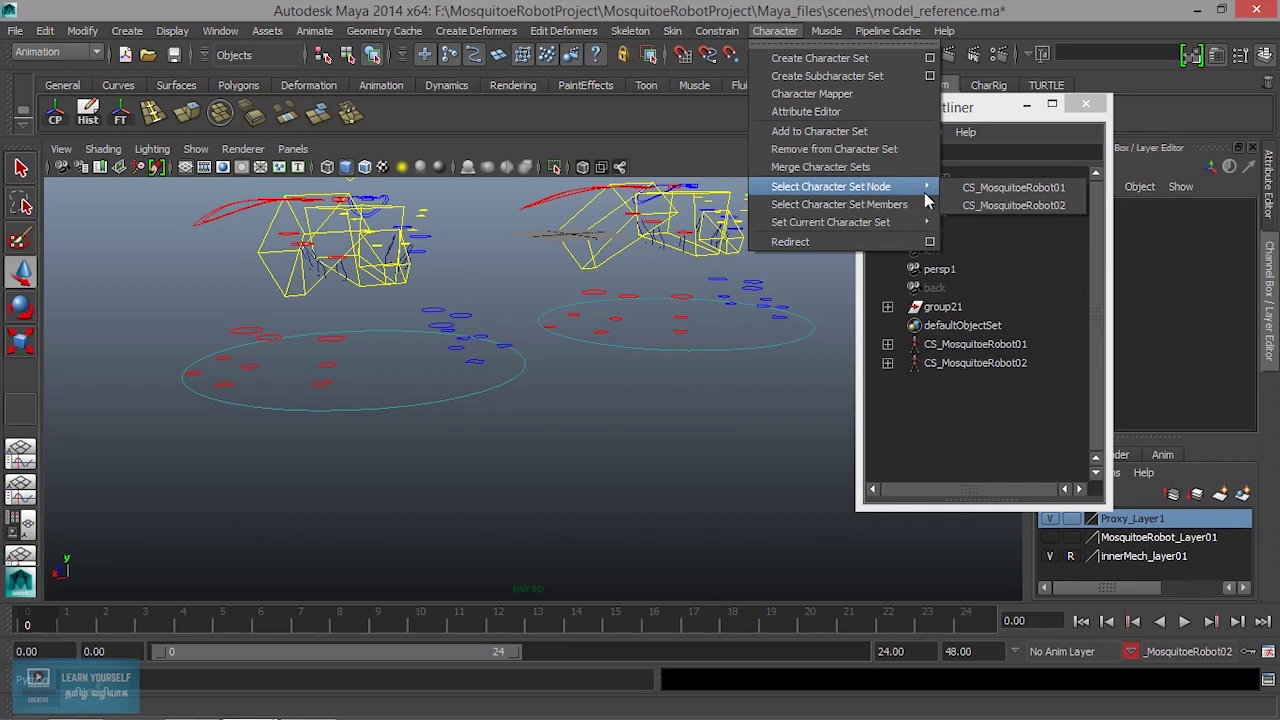
pyautogui.click(1010, 187)
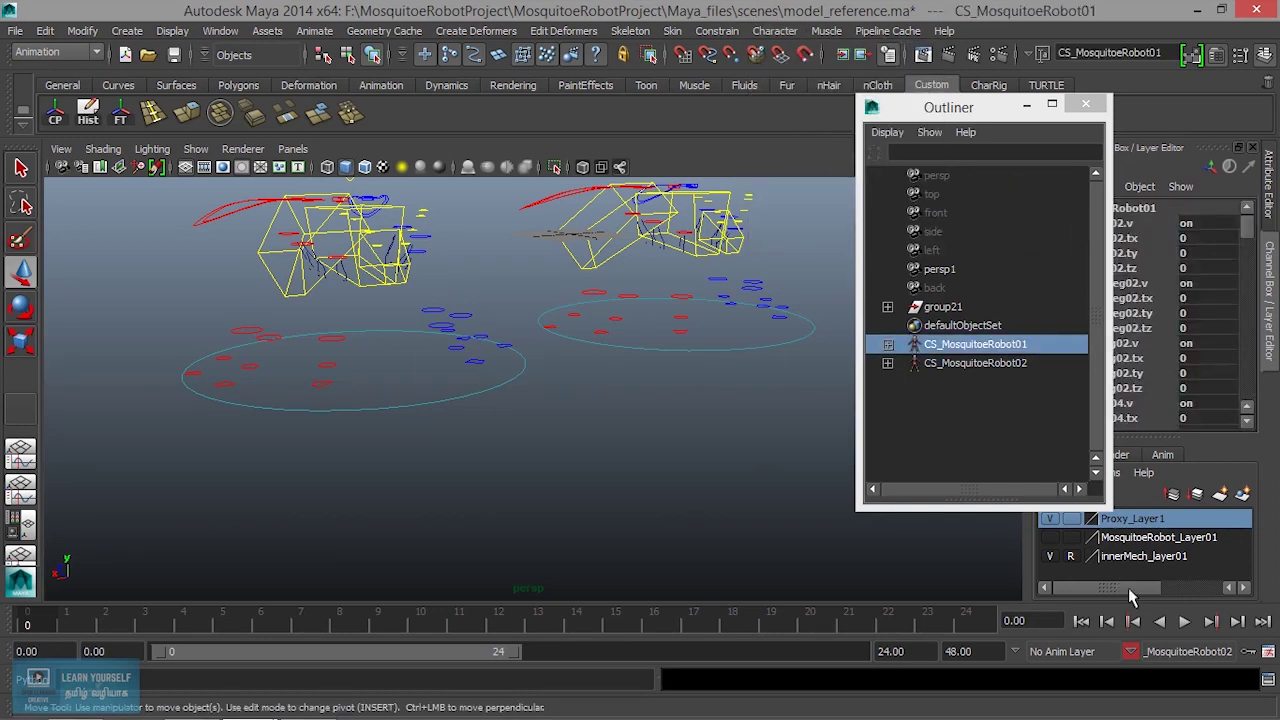
pyautogui.click(1130, 651)
pyautogui.click(1185, 612)
pyautogui.click(1150, 54)
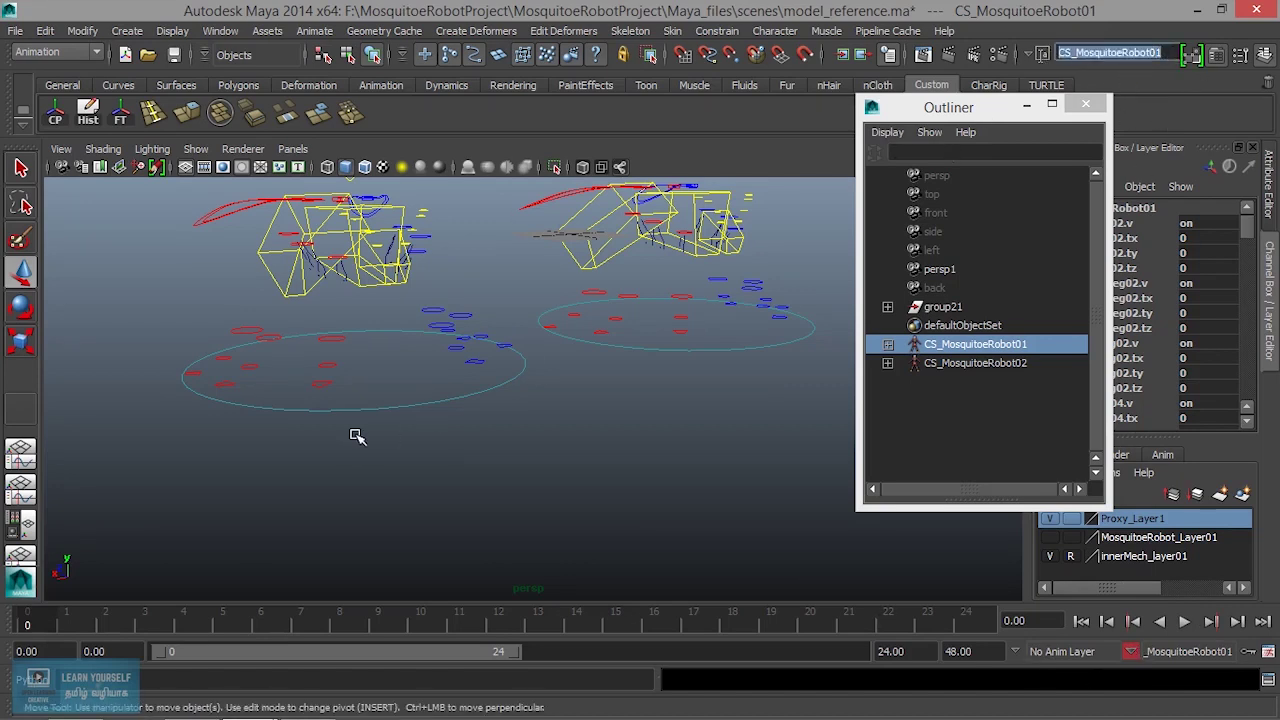
# Frame the rig and key all 384 CS_MosquitoeRobot01 attributes at frame 0
pyautogui.press('f')
pyautogui.moveTo(588, 462)
pyautogui.keyDown('alt'); pyautogui.mouseDown()
pyautogui.moveTo(509, 491)
pyautogui.moveTo(429, 460)
pyautogui.moveTo(437, 449)
pyautogui.moveTo(380, 443)
pyautogui.mouseUp(); pyautogui.keyUp('alt')
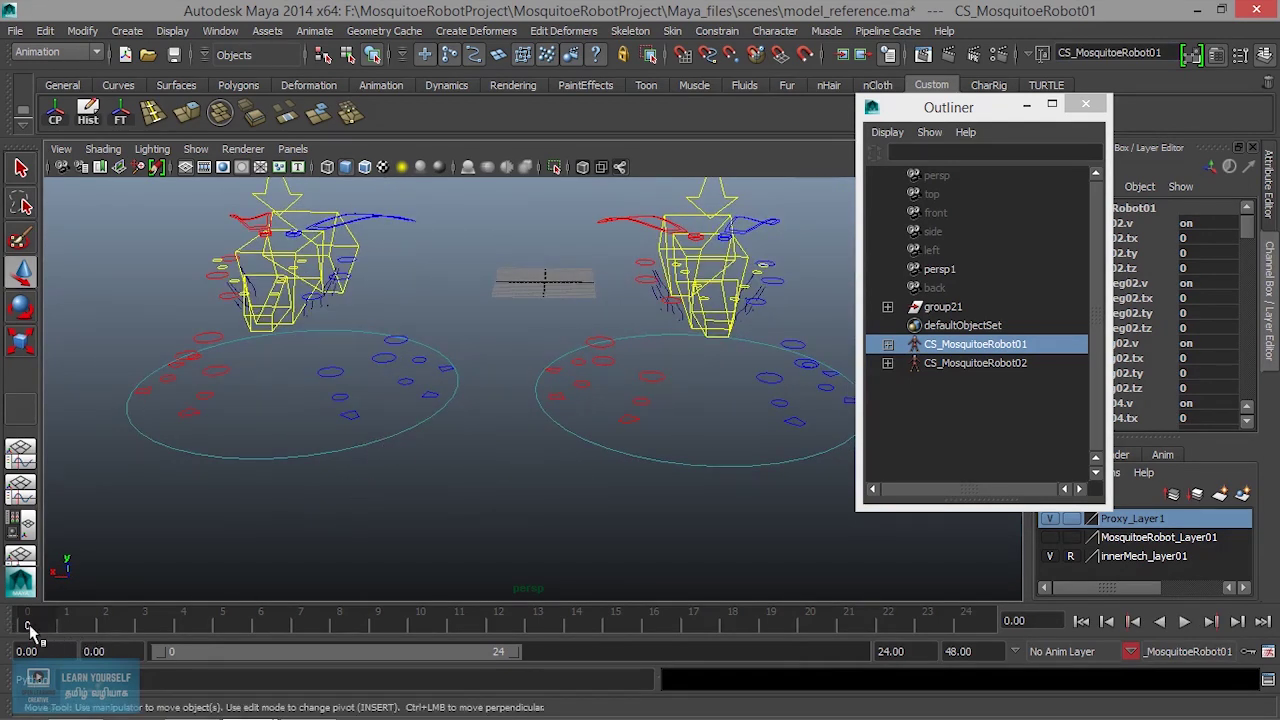
pyautogui.press('s')
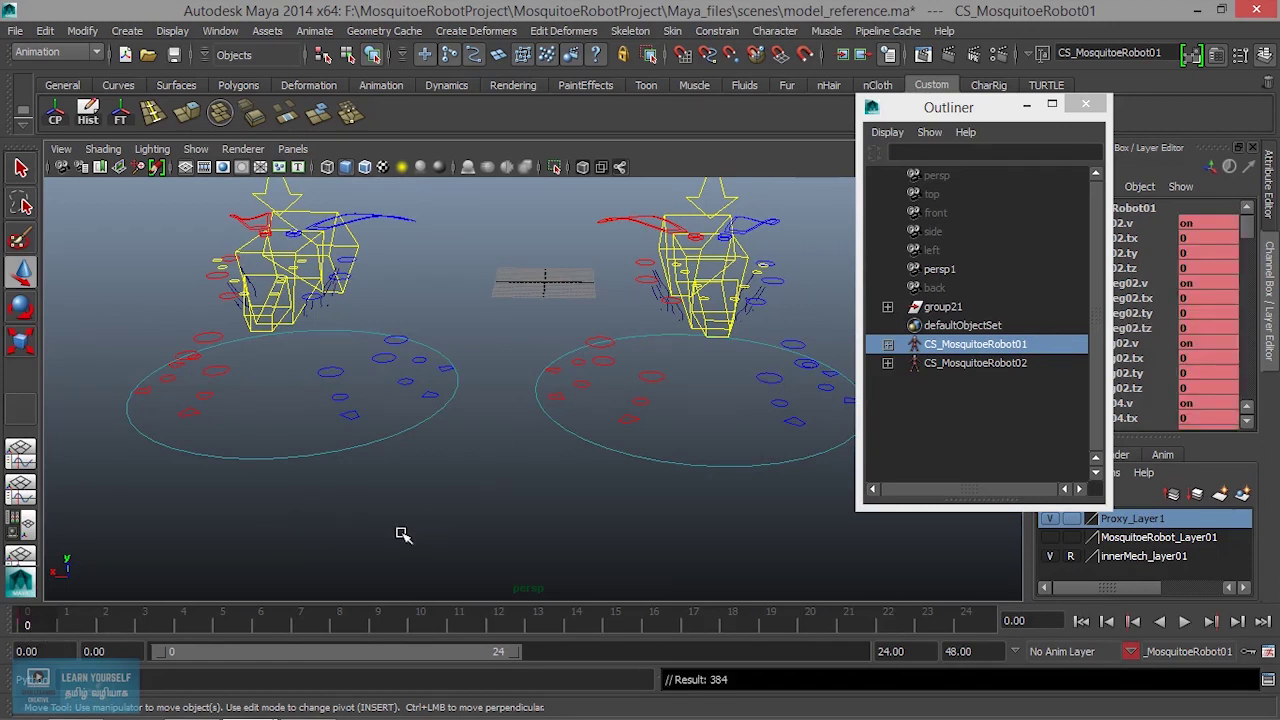
pyautogui.click(368, 572)
pyautogui.keyDown('alt'); pyautogui.moveTo(351, 511); pyautogui.dragTo(338, 639, button='middle'); pyautogui.keyUp('alt')
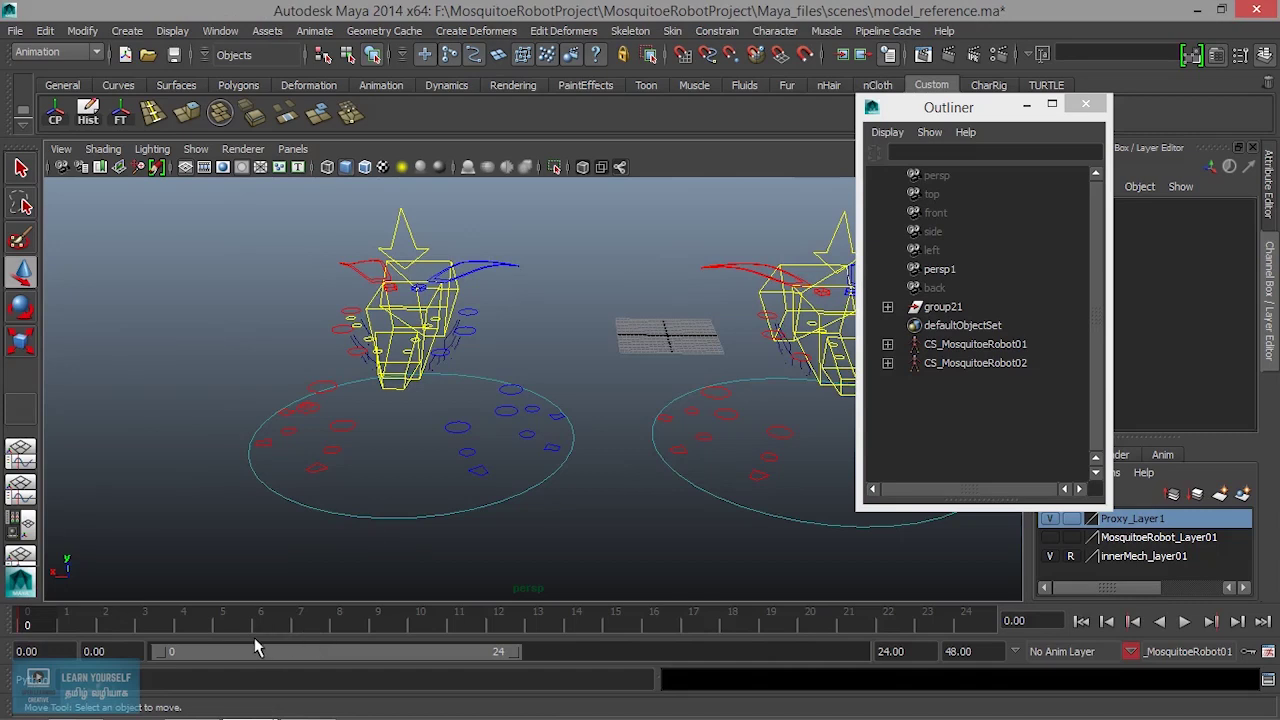
pyautogui.click(457, 427)
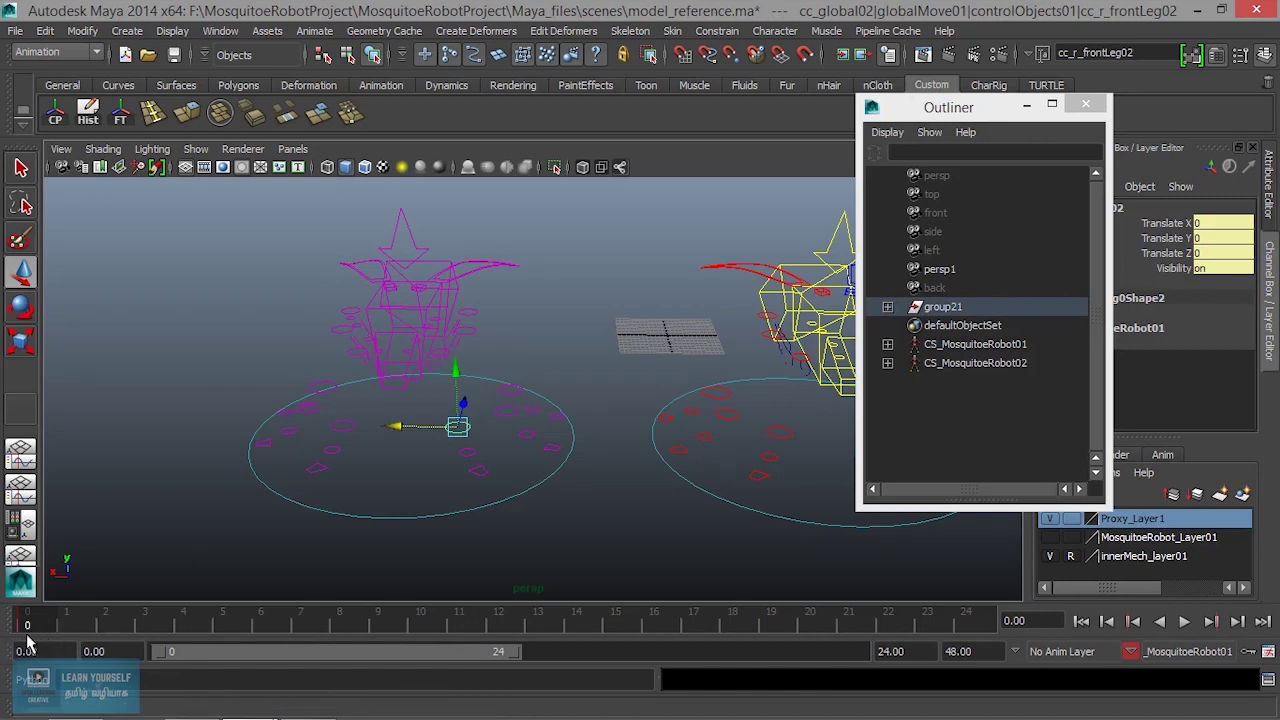
pyautogui.click(412, 272)
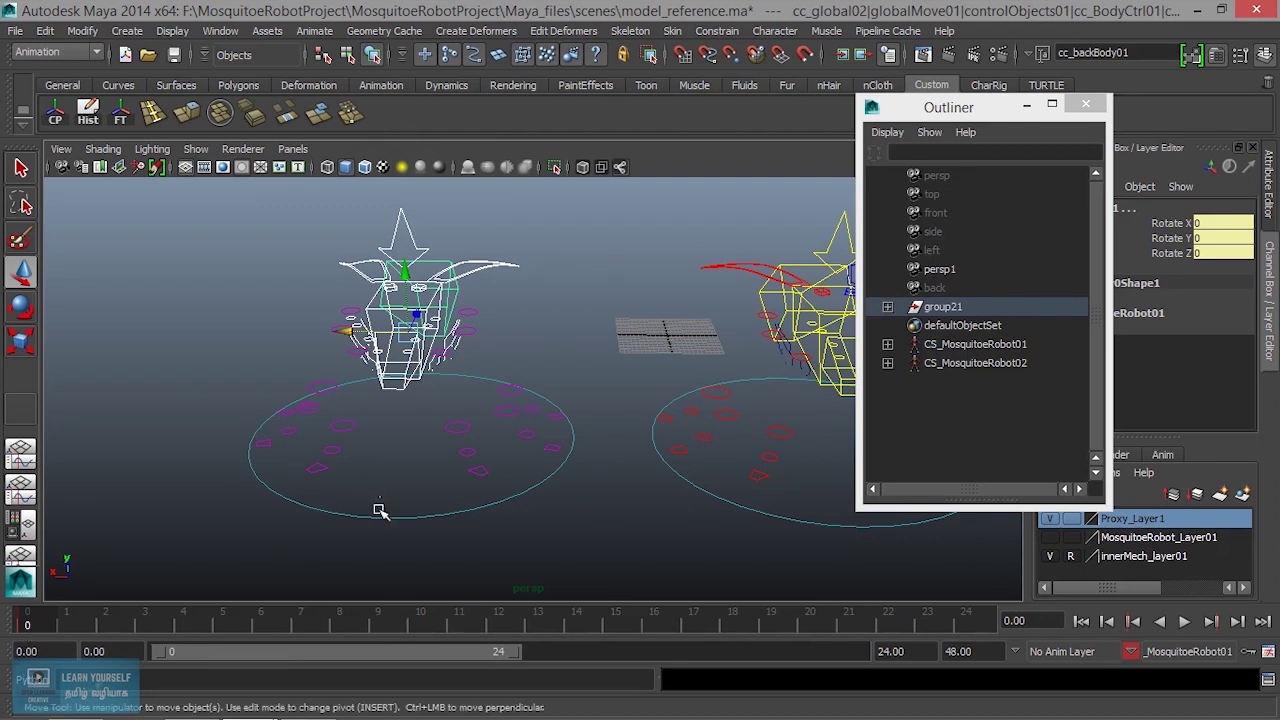
pyautogui.click(381, 516)
pyautogui.scroll(5, 347, 544)
pyautogui.moveTo(324, 556)
pyautogui.keyDown('alt'); pyautogui.mouseDown()
pyautogui.moveTo(386, 514)
pyautogui.moveTo(326, 551)
pyautogui.mouseUp(); pyautogui.keyUp('alt')
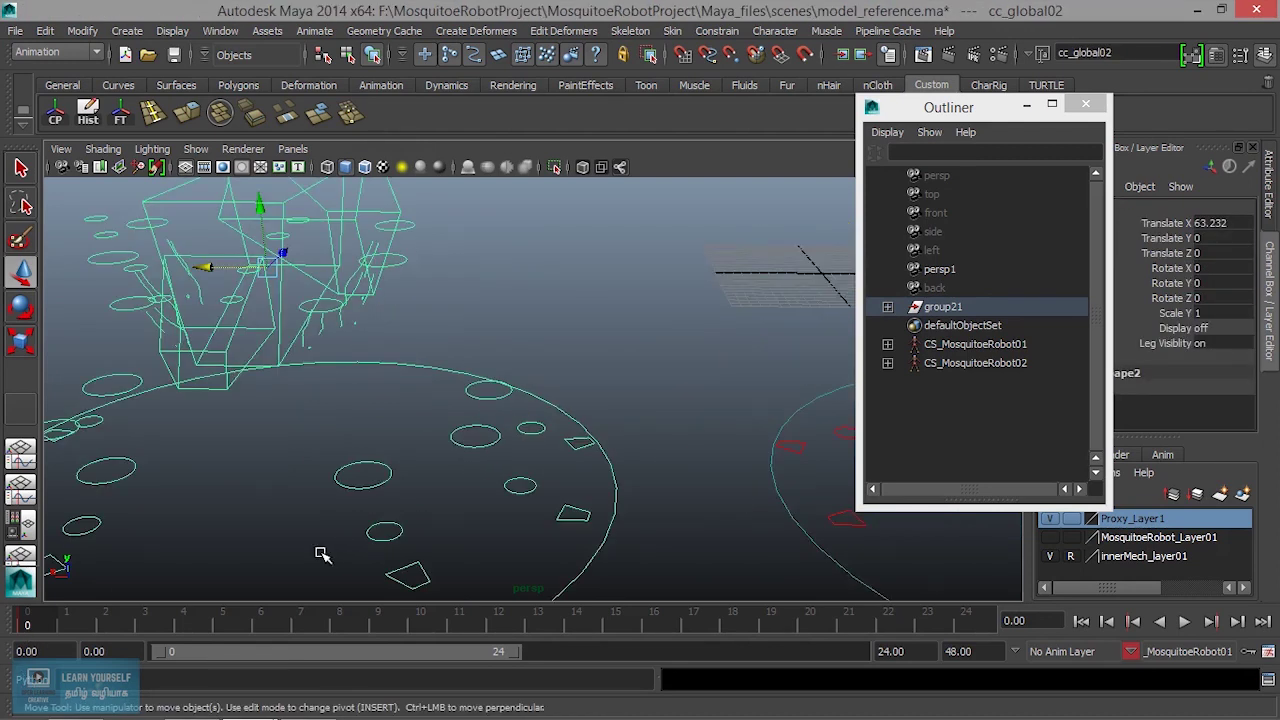
pyautogui.scroll(-3, 343, 540)
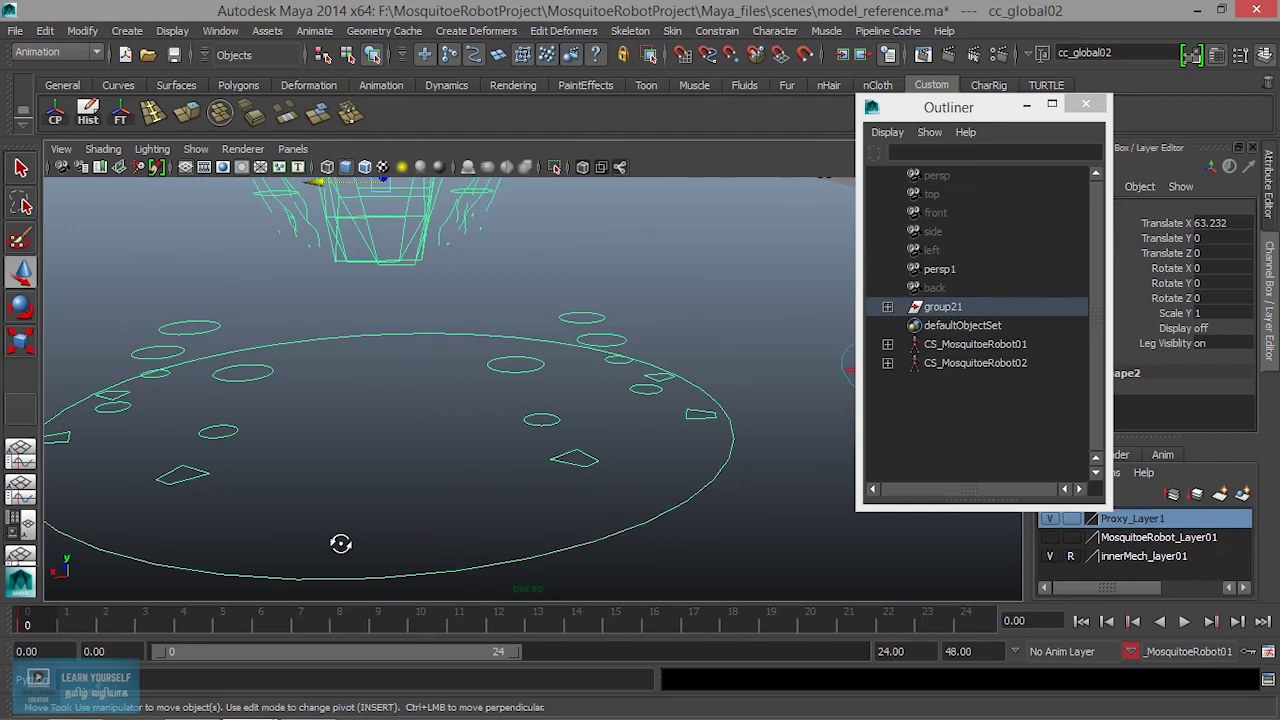
pyautogui.scroll(-2, 343, 540)
pyautogui.scroll(-2, 327, 497)
pyautogui.hotkey('ctrl', 'z')
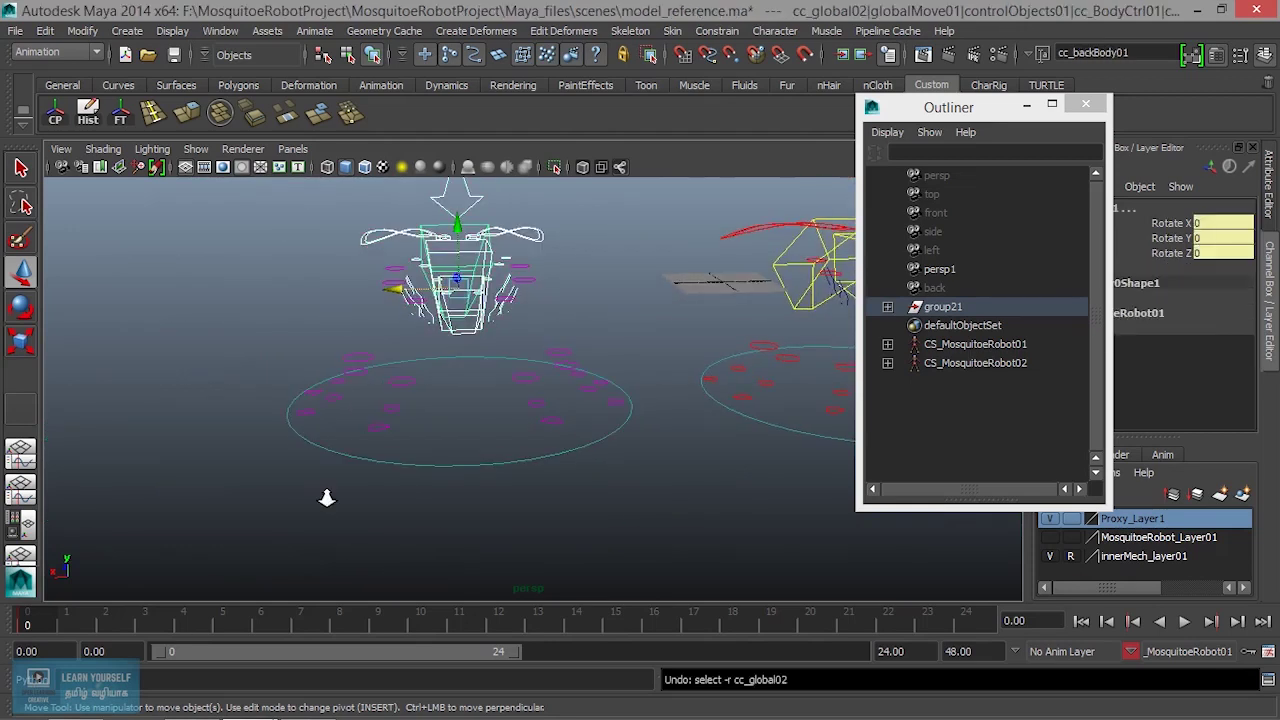
pyautogui.hotkey('ctrl', 'z')
pyautogui.hotkey('ctrl', 'z')
pyautogui.hotkey('ctrl', 'z')
pyautogui.hotkey('ctrl', 'z')
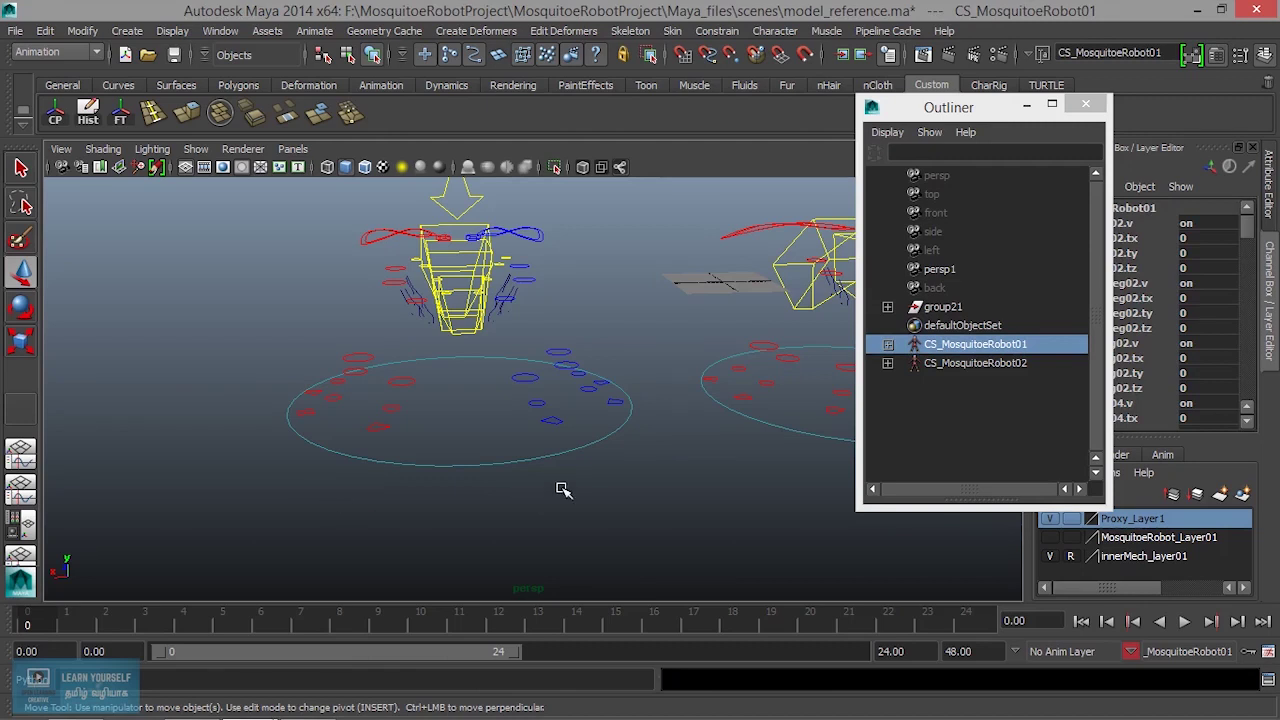
pyautogui.click(520, 497)
pyautogui.moveTo(520, 497)
pyautogui.keyDown('alt'); pyautogui.mouseDown()
pyautogui.moveTo(493, 502)
pyautogui.moveTo(471, 534)
pyautogui.moveTo(478, 493)
pyautogui.mouseUp(); pyautogui.keyUp('alt')
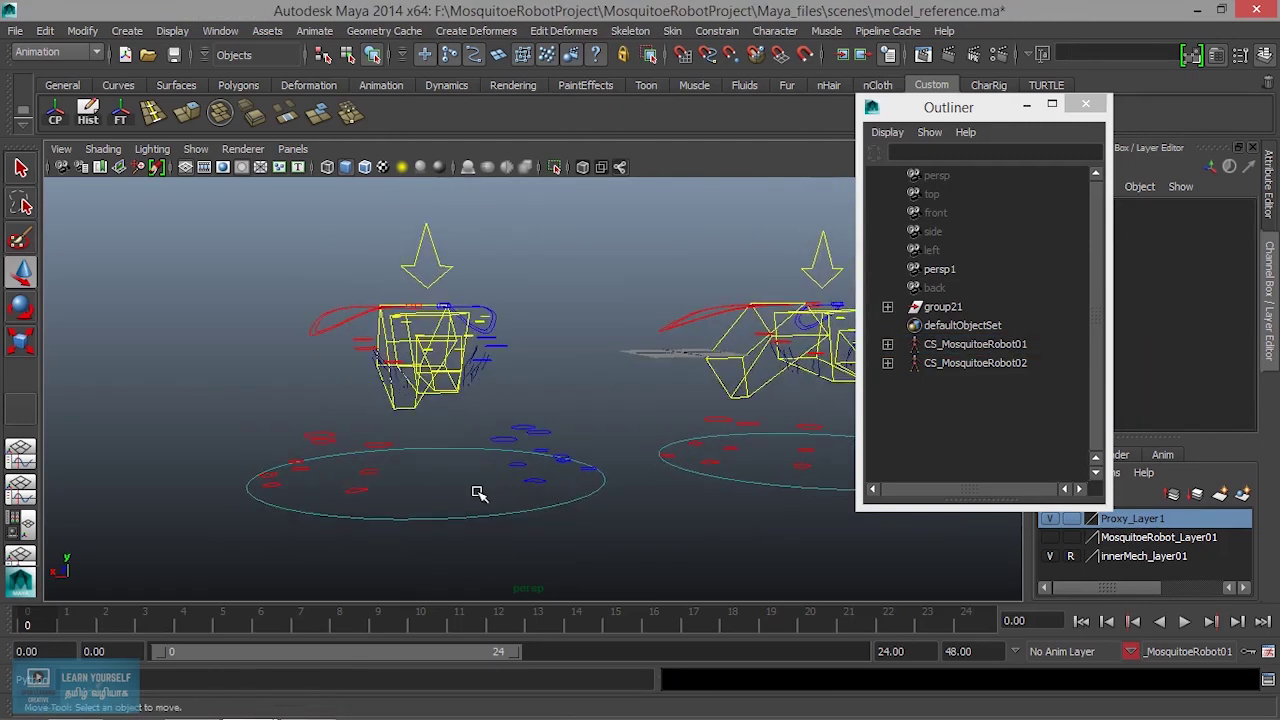
pyautogui.click(452, 325)
pyautogui.click(638, 533)
# Make CS_MosquitoeRobot01 current and key all its attributes
pyautogui.click(1130, 652)
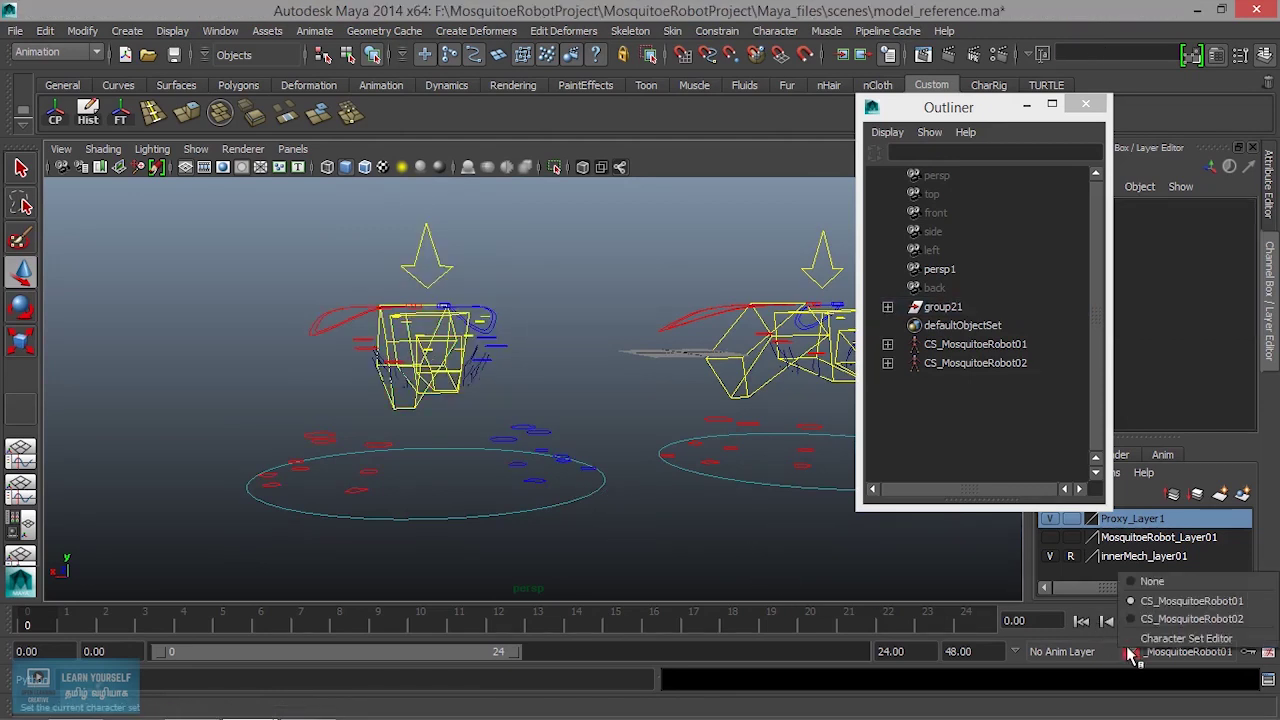
pyautogui.click(1163, 602)
pyautogui.keyDown('alt'); pyautogui.moveTo(582, 524); pyautogui.dragTo(409, 533); pyautogui.keyUp('alt')
pyautogui.press('s')
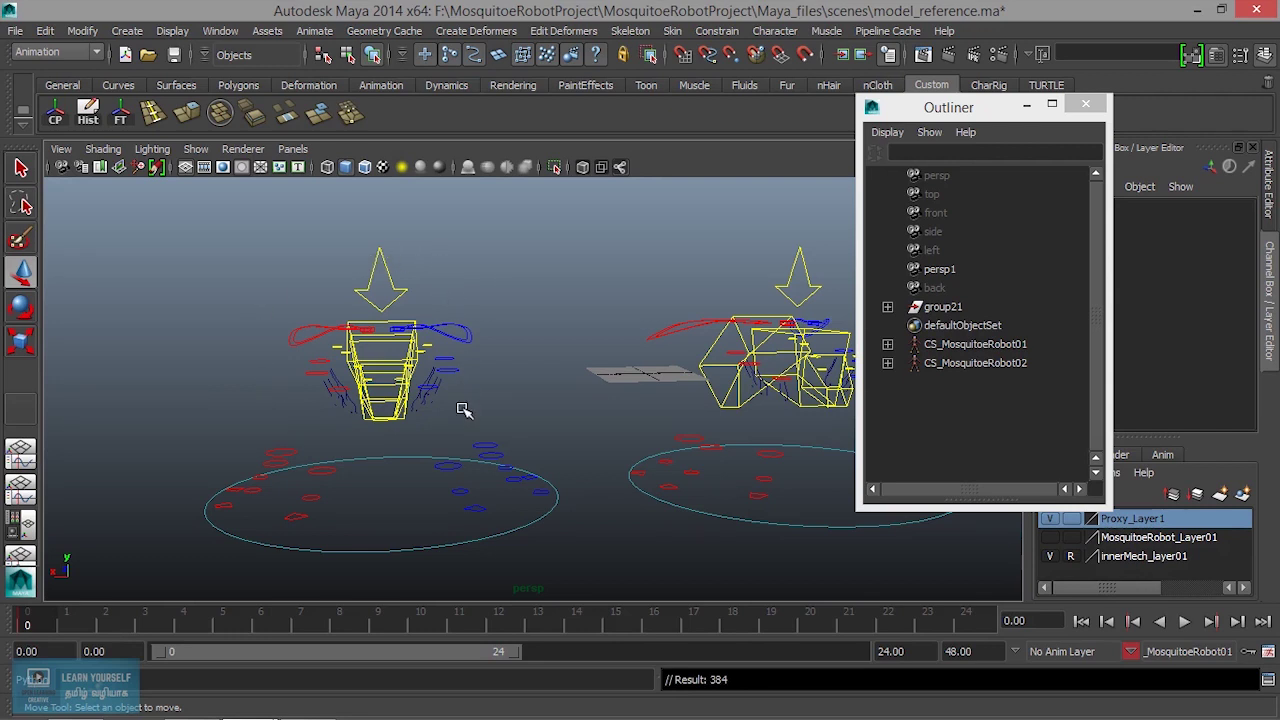
# Play back the animation, stop it, deselect, and play it again
pyautogui.moveTo(390, 516); pyautogui.dragTo(405, 585)
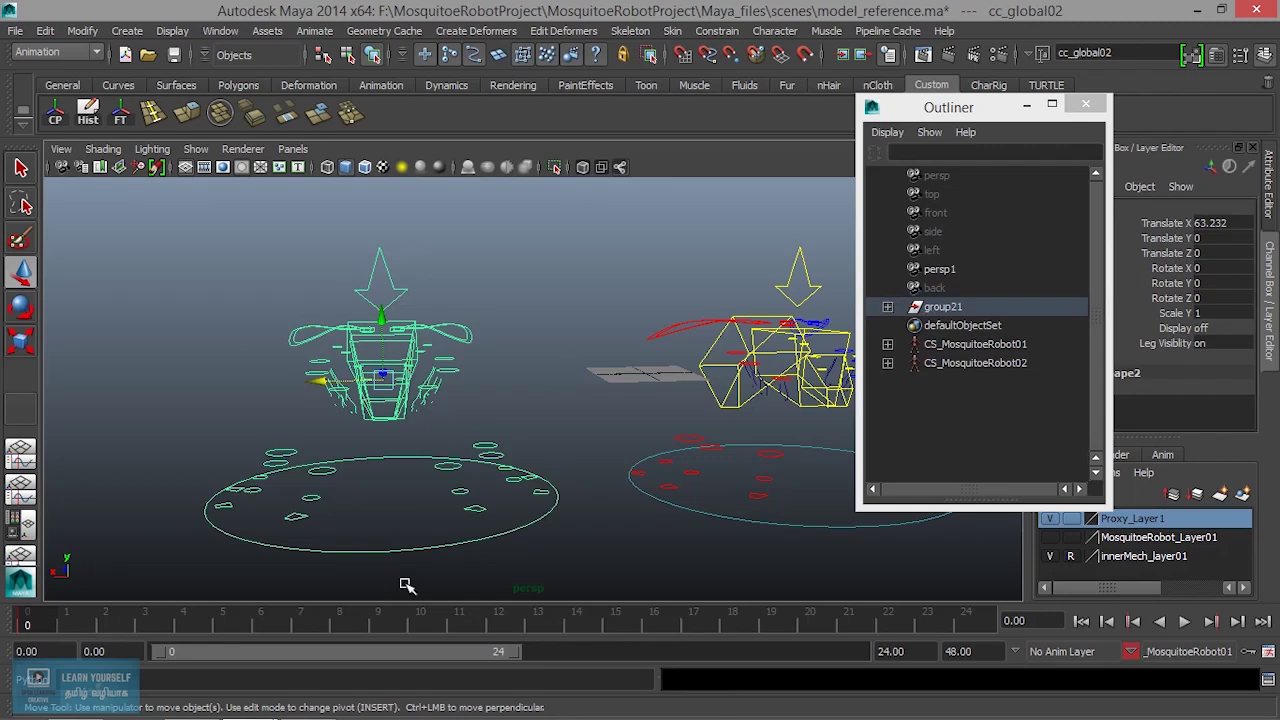
pyautogui.hotkey('alt', 'v')
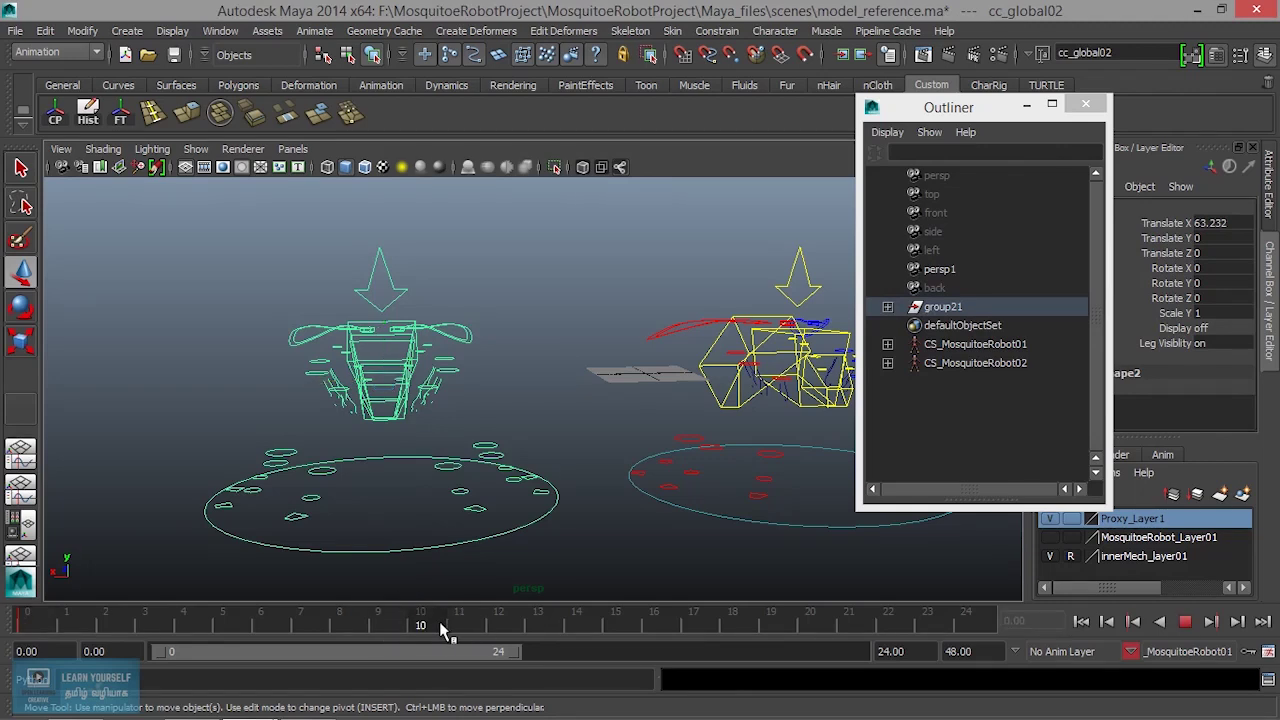
pyautogui.hotkey('alt', 'v')
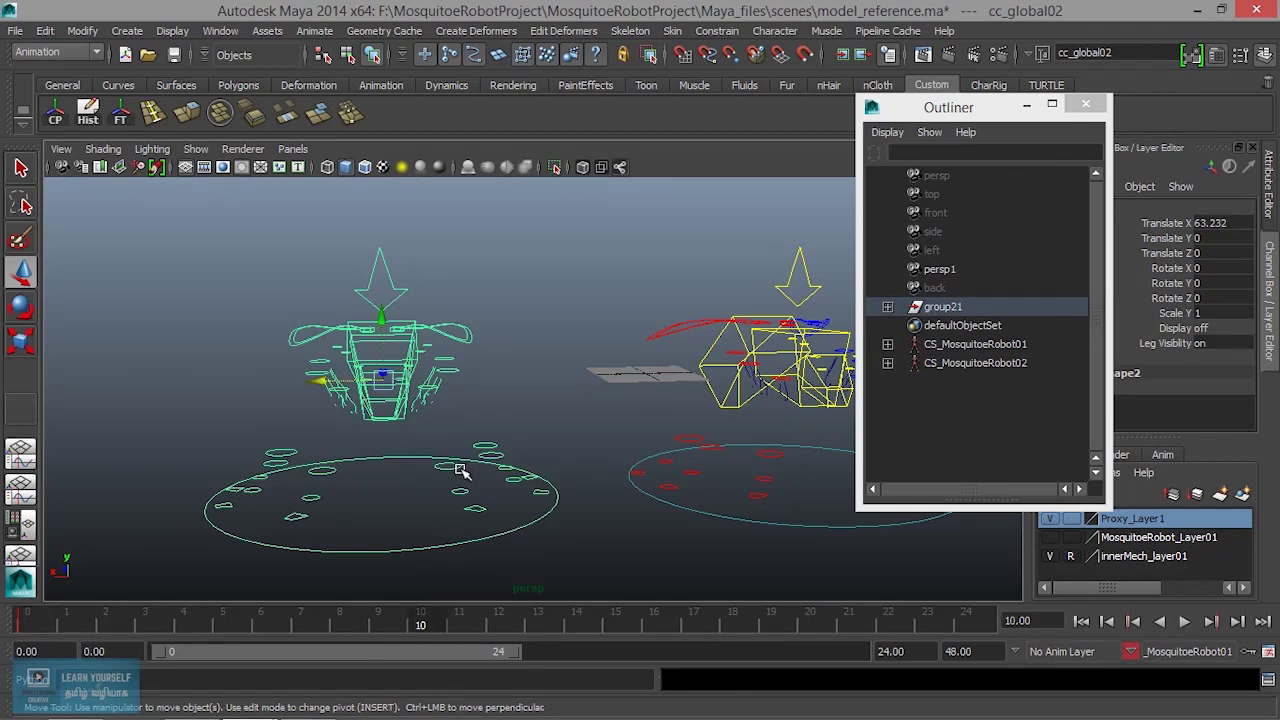
pyautogui.click(381, 569)
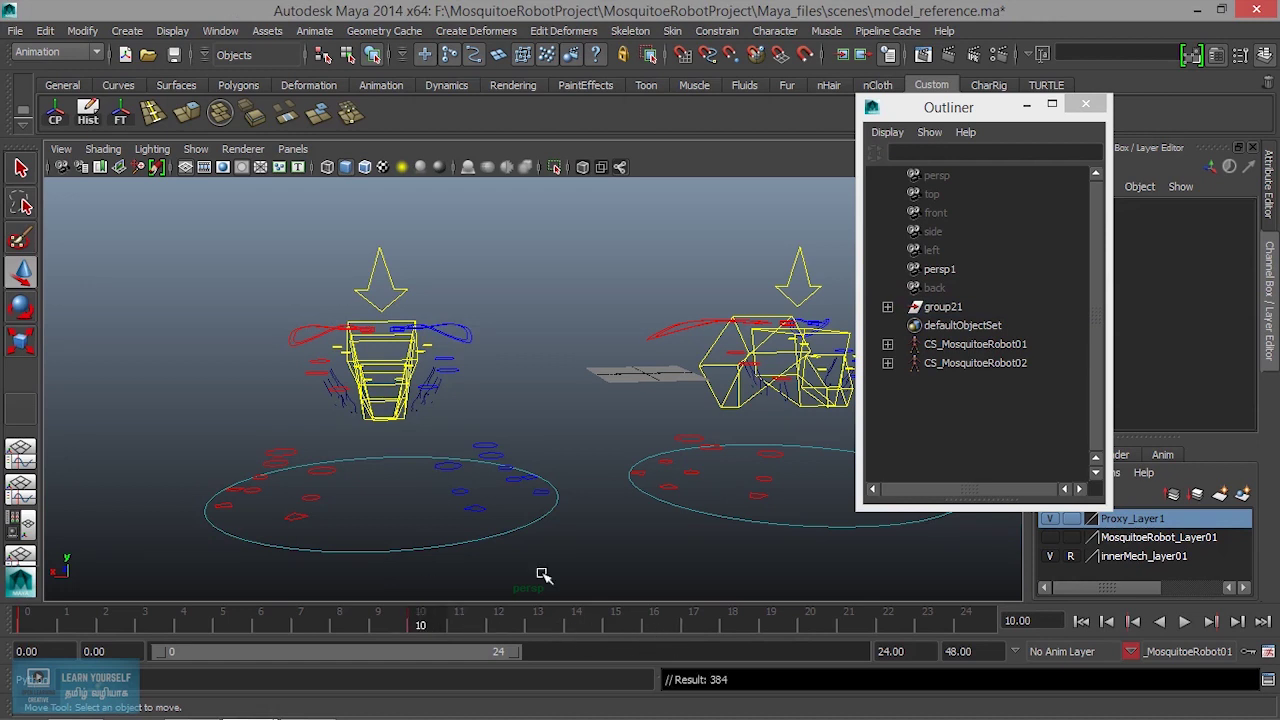
pyautogui.hotkey('alt', 'v')
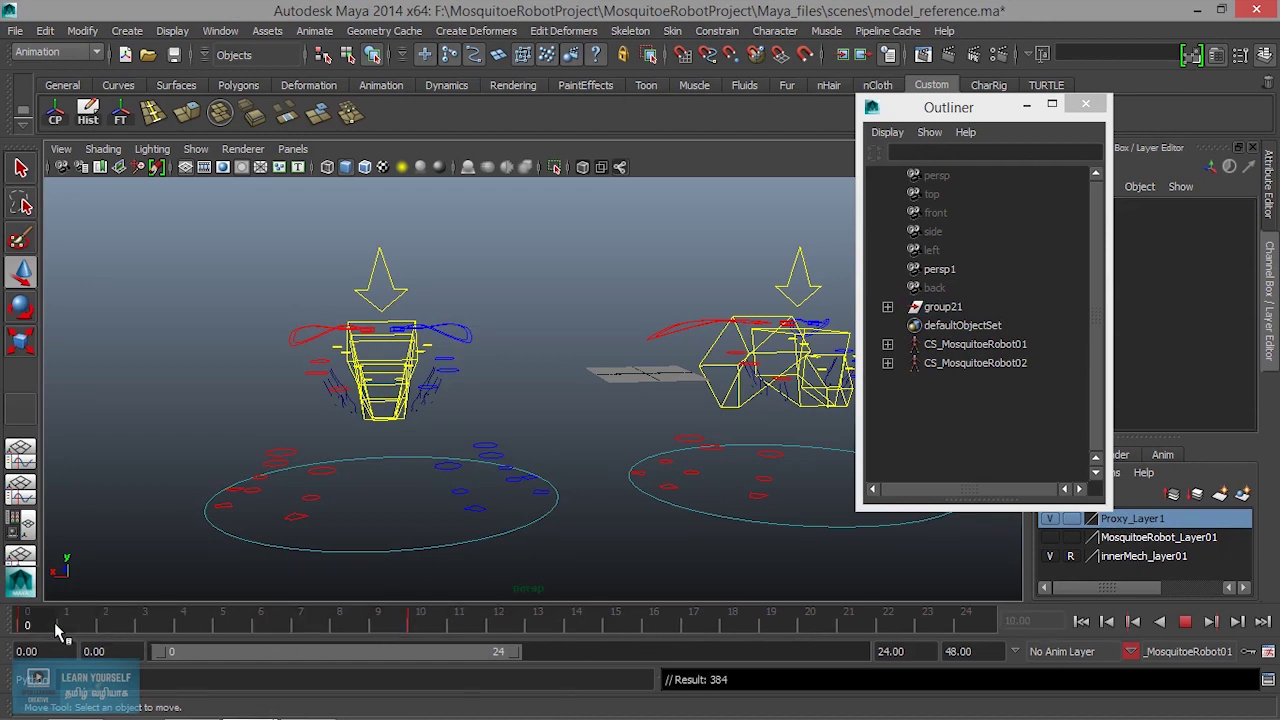
# Stop at frame 5, select the right robot's global control and make CS_MosquitoeRobot02 the current character
pyautogui.hotkey('alt', 'v')
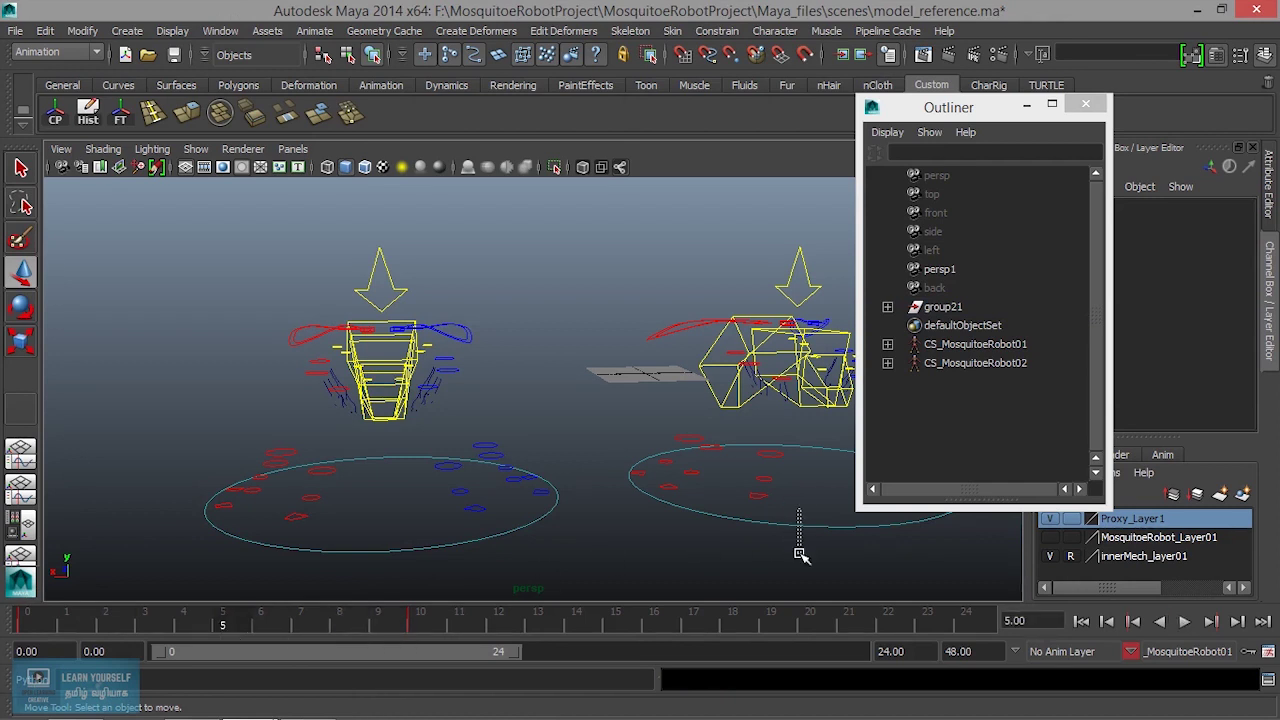
pyautogui.click(798, 532)
pyautogui.click(1129, 652)
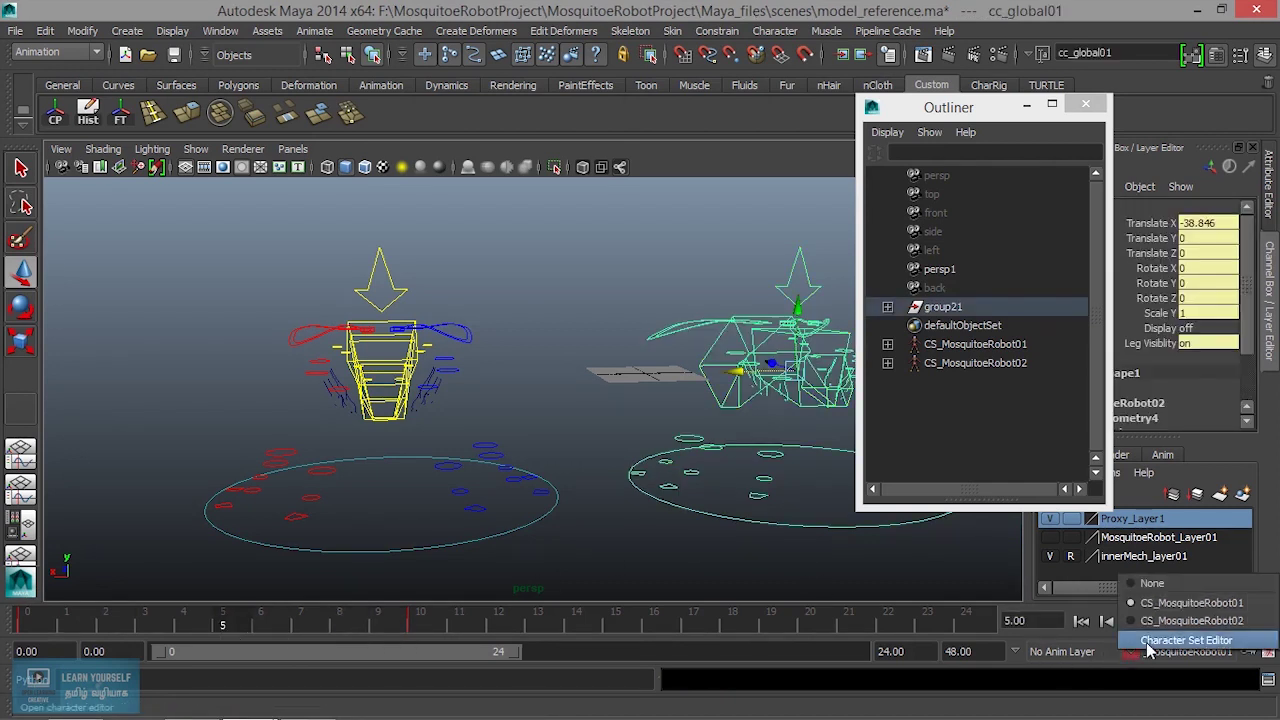
pyautogui.click(1170, 622)
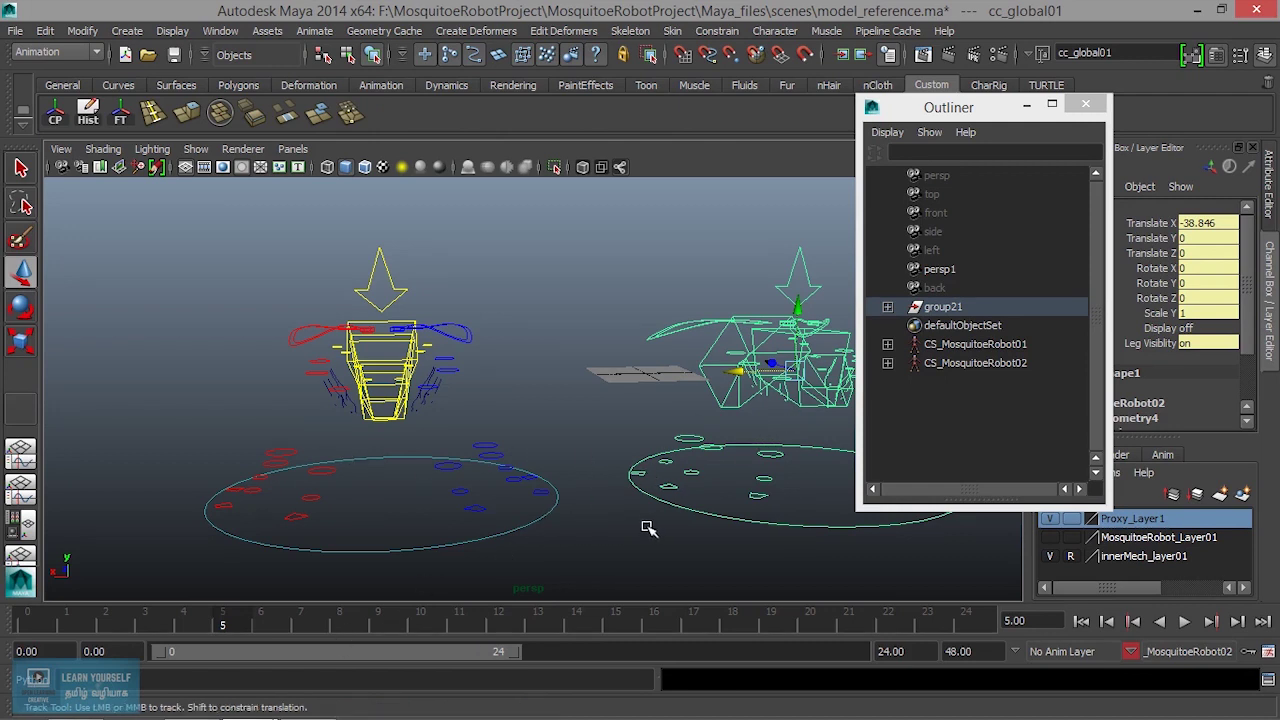
# At frame 4, inspect the right robot's wing cc_l_wing01, back leg and global ring controls
pyautogui.keyDown('alt'); pyautogui.moveTo(650, 530); pyautogui.dragTo(350, 525, button='middle'); pyautogui.keyUp('alt')
pyautogui.keyDown('alt'); pyautogui.moveTo(345, 524); pyautogui.dragTo(428, 537, button='right'); pyautogui.keyUp('alt')
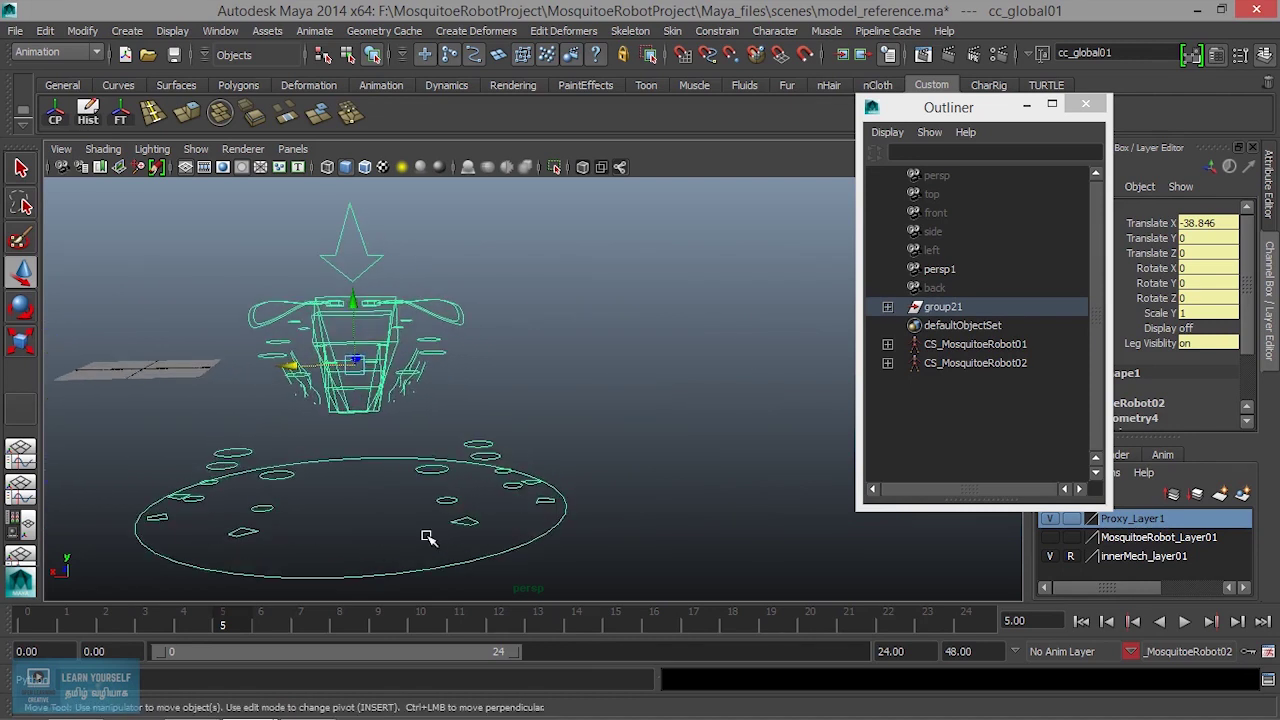
pyautogui.keyDown('alt'); pyautogui.moveTo(428, 537); pyautogui.dragTo(466, 474); pyautogui.keyUp('alt')
pyautogui.moveTo(434, 427); pyautogui.dragTo(449, 500)
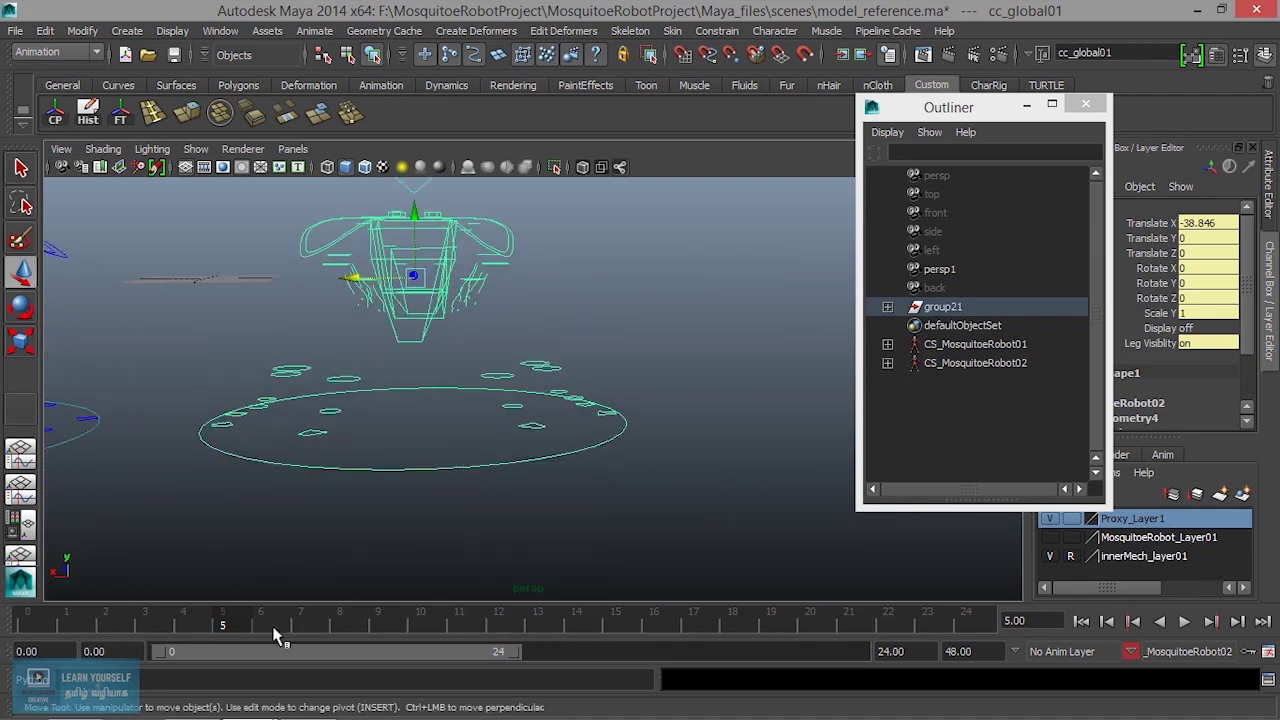
pyautogui.click(205, 630)
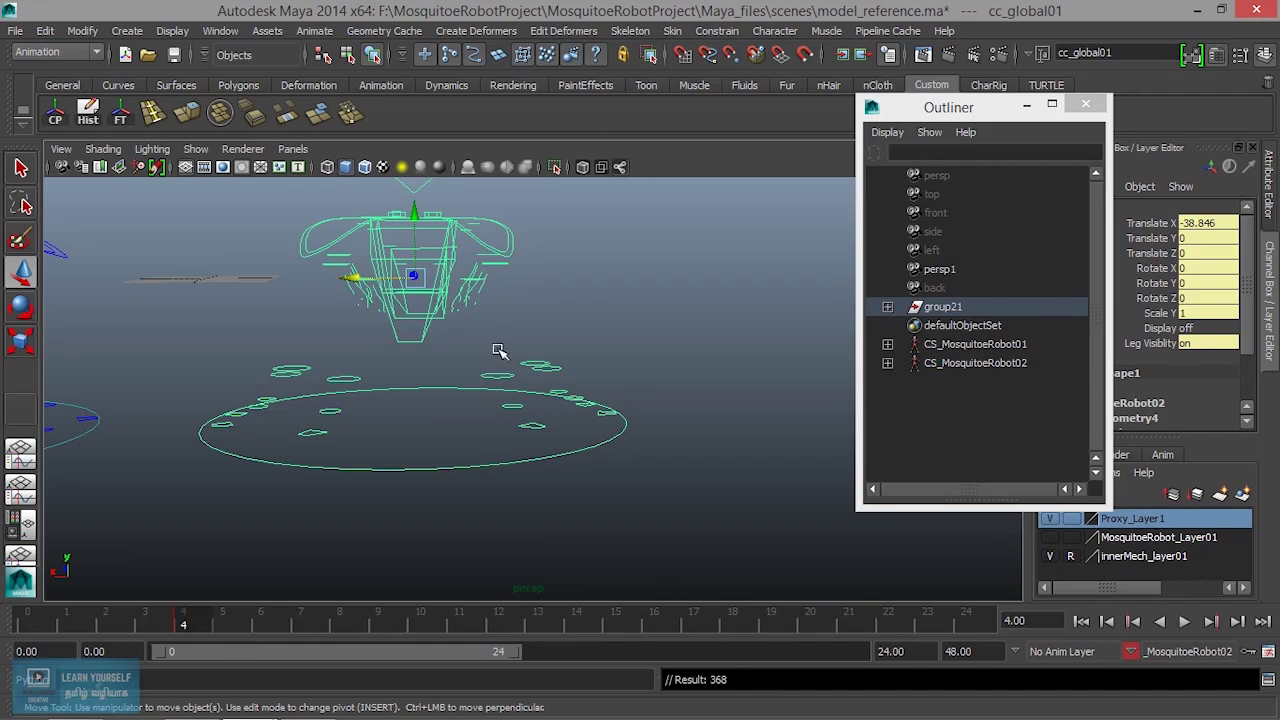
pyautogui.click(492, 270)
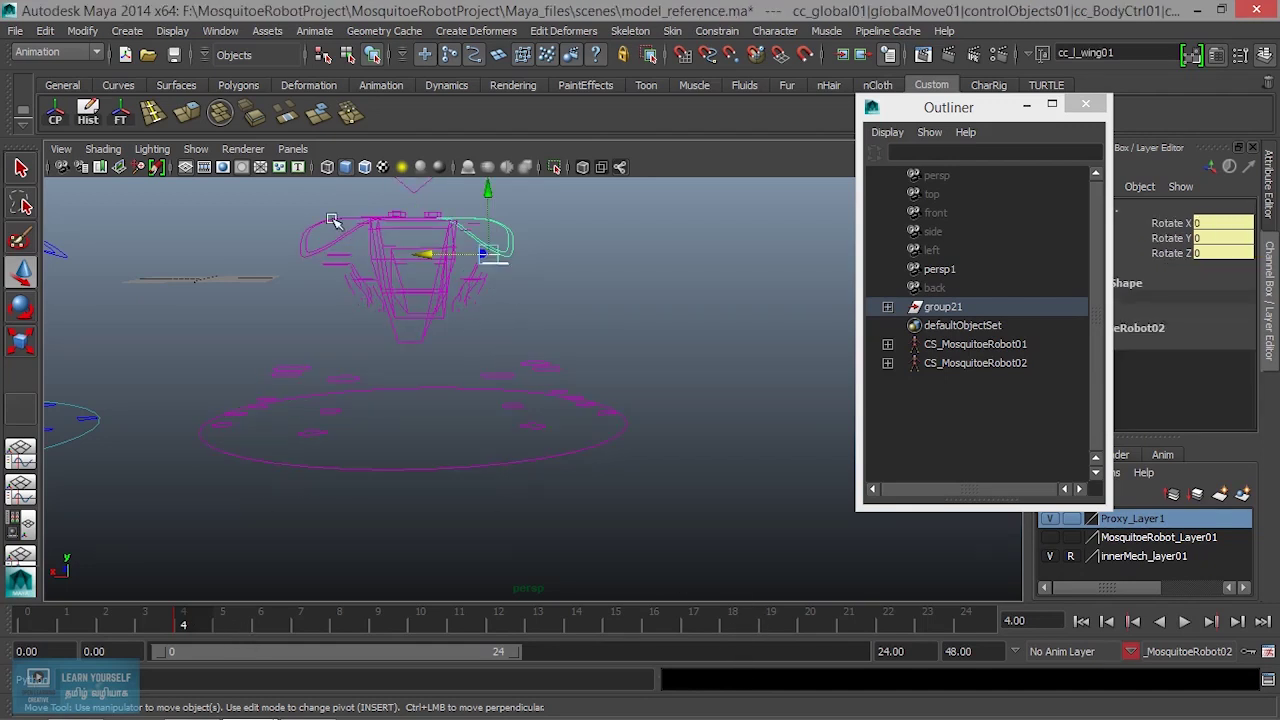
pyautogui.click(316, 326)
pyautogui.click(286, 369)
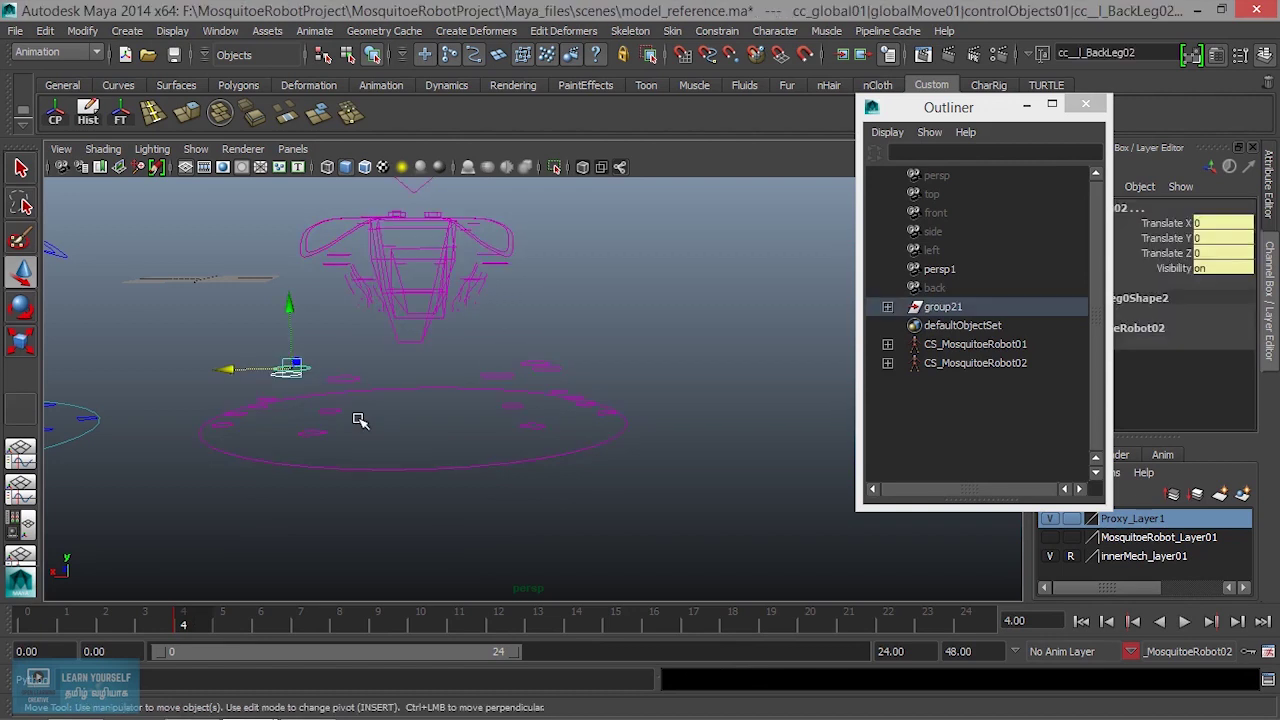
pyautogui.click(590, 451)
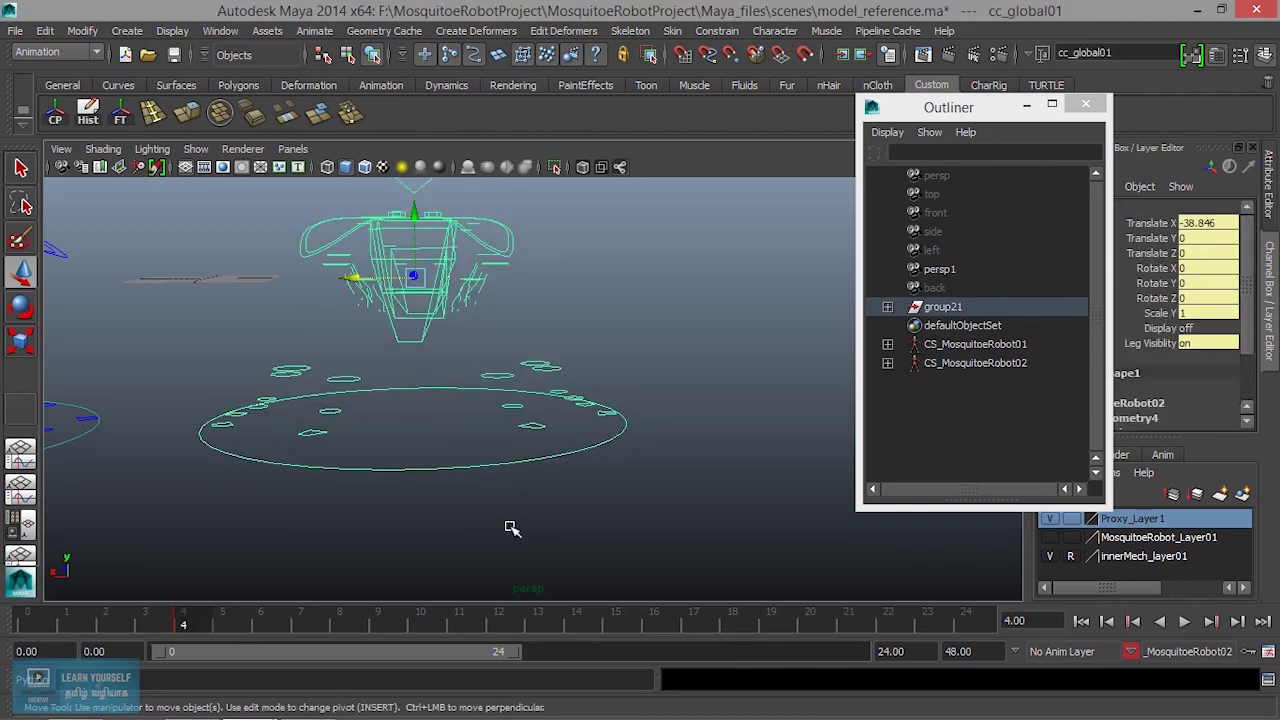
# Scrub back to frame 3 and frame both robots in the view
pyautogui.moveTo(180, 620); pyautogui.dragTo(136, 627)
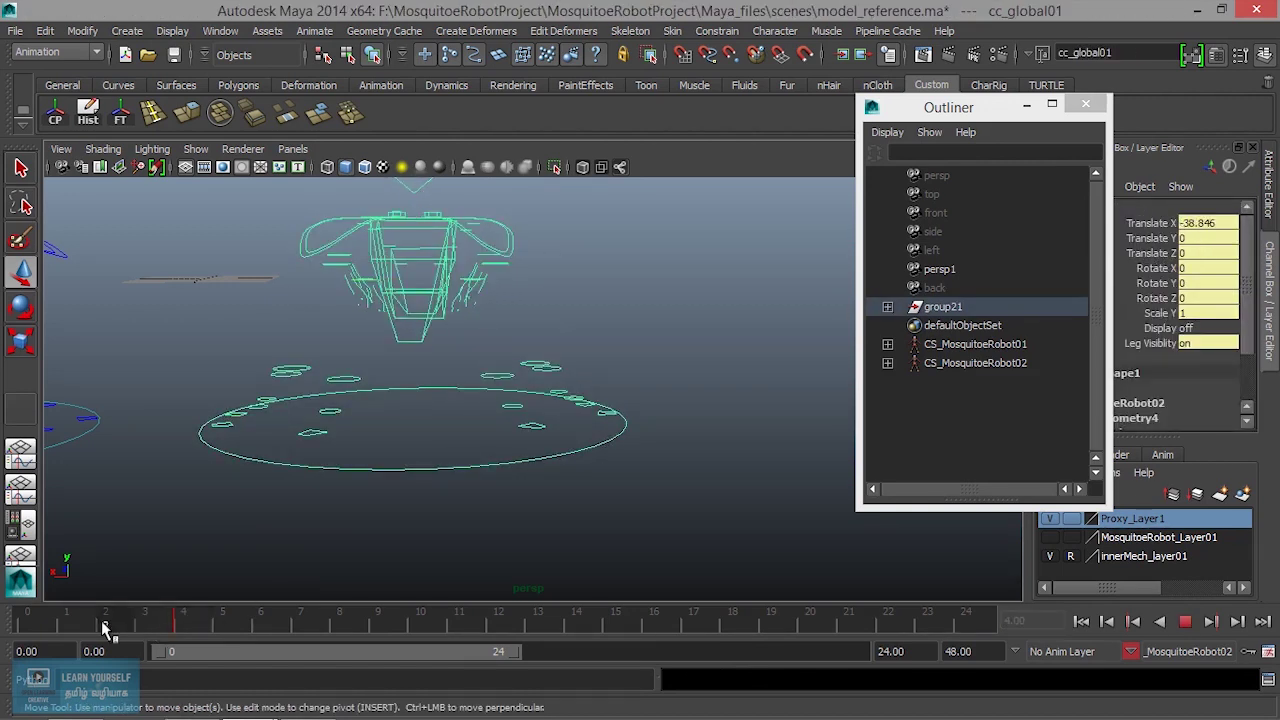
pyautogui.click(144, 627)
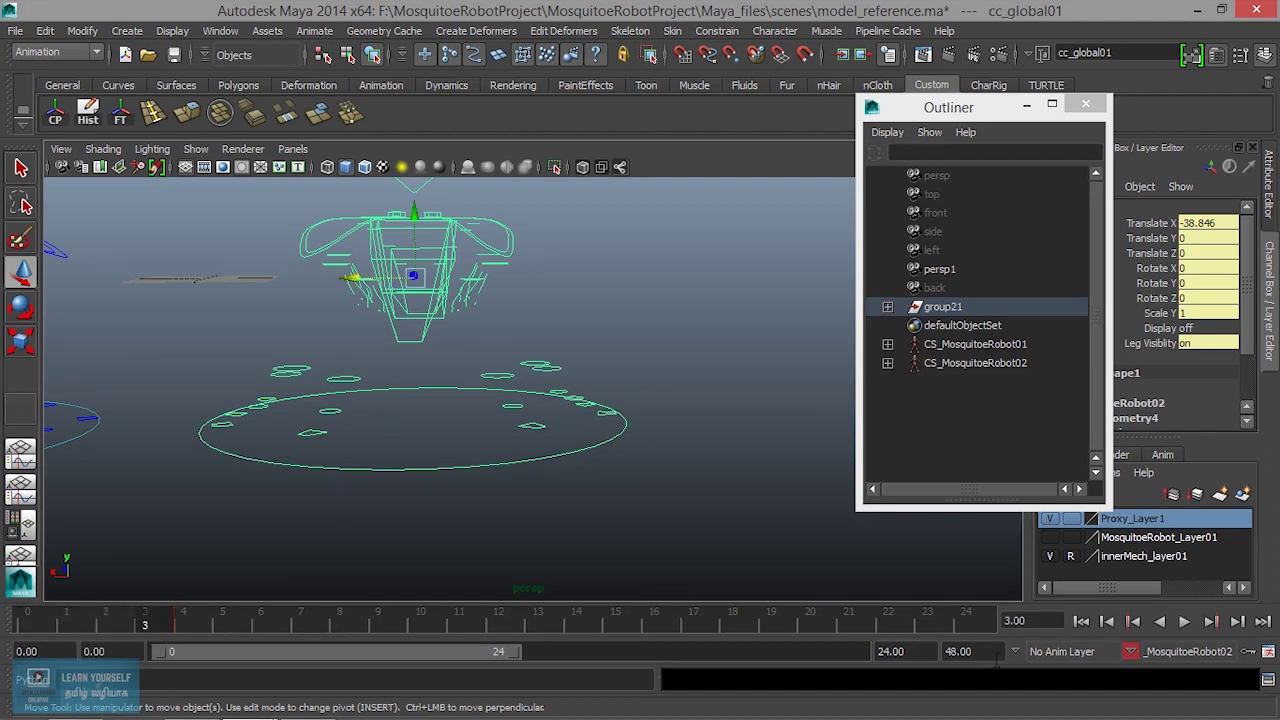
pyautogui.press('a')
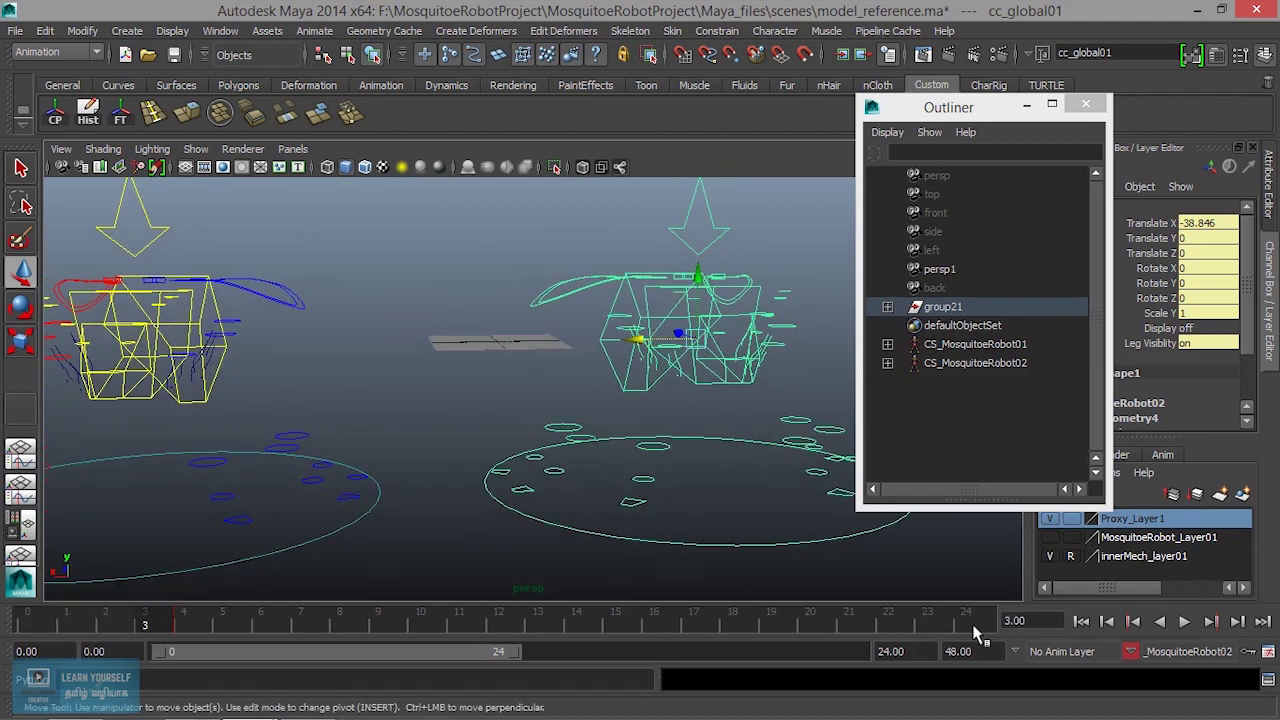
# Make CS_MosquitoeRobot01 the current character and clear the selection
pyautogui.click(1173, 651)
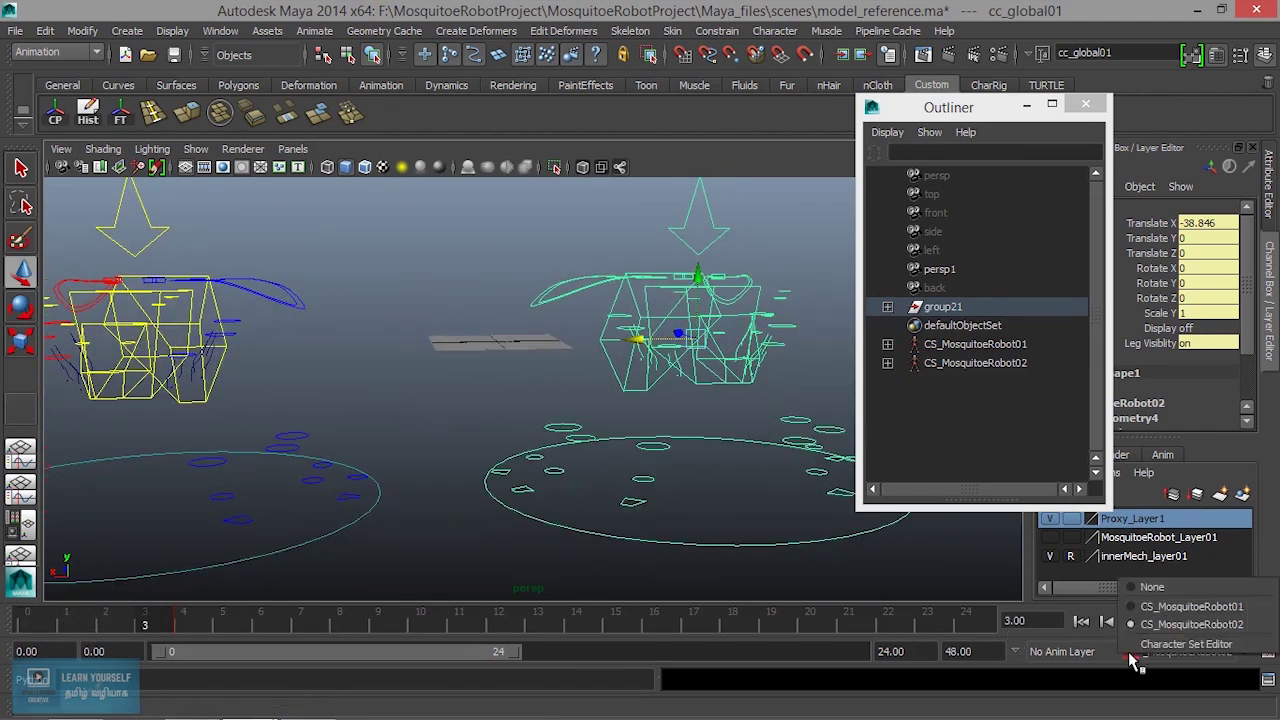
pyautogui.click(1185, 603)
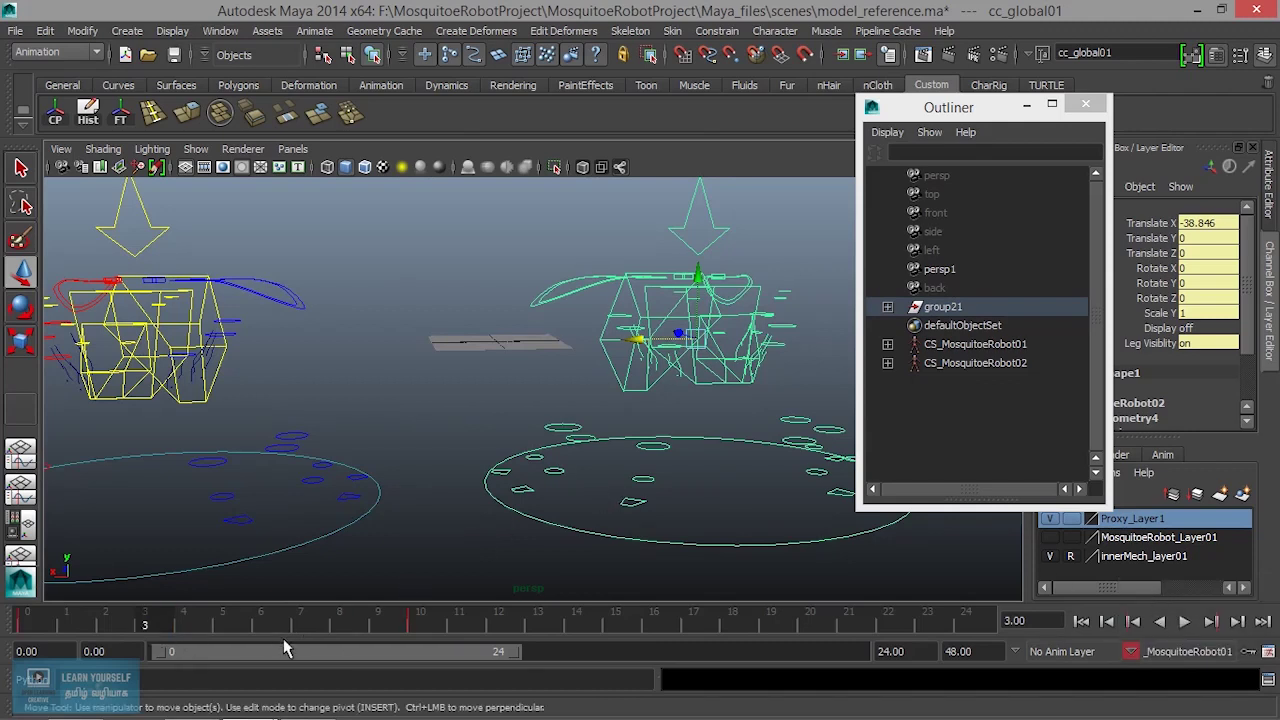
pyautogui.keyDown('alt'); pyautogui.moveTo(492, 378); pyautogui.dragTo(535, 505); pyautogui.keyUp('alt')
pyautogui.click(575, 514)
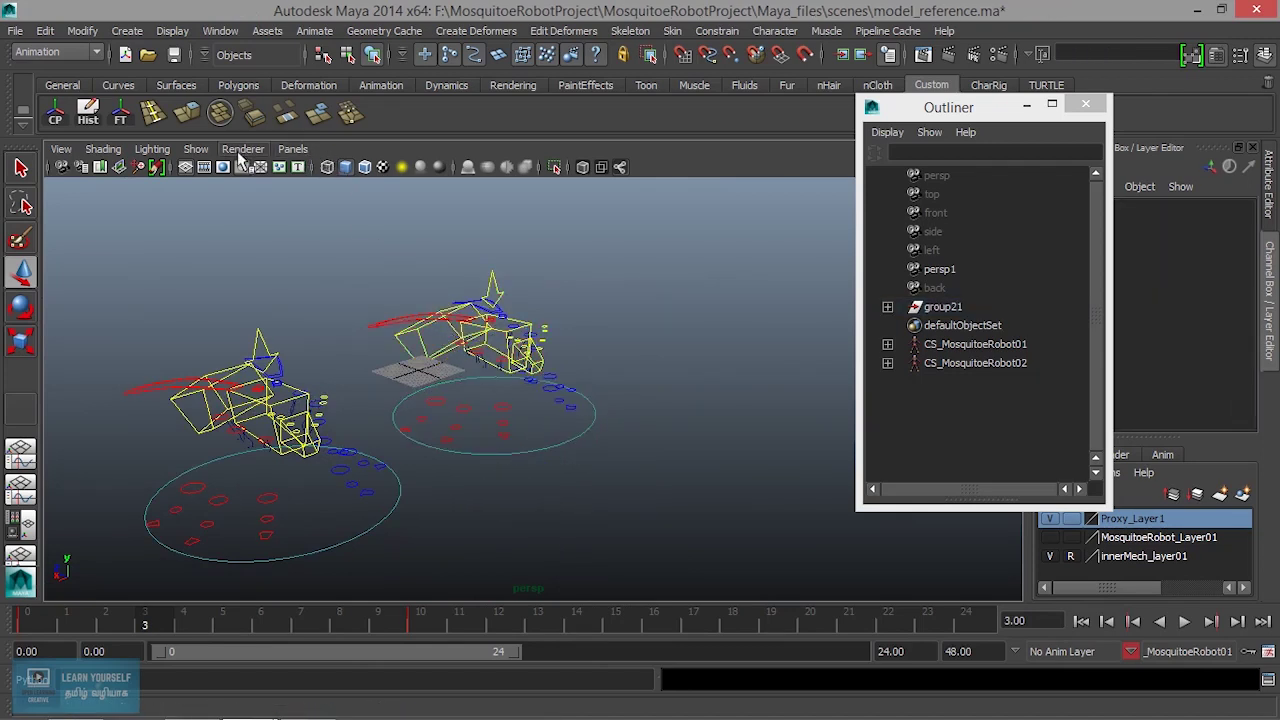
# Turn on Show > Polygons in the viewport and select the wing control cc_r_wing01
pyautogui.click(196, 149)
pyautogui.click(228, 155)
pyautogui.scroll(4, 530, 360)
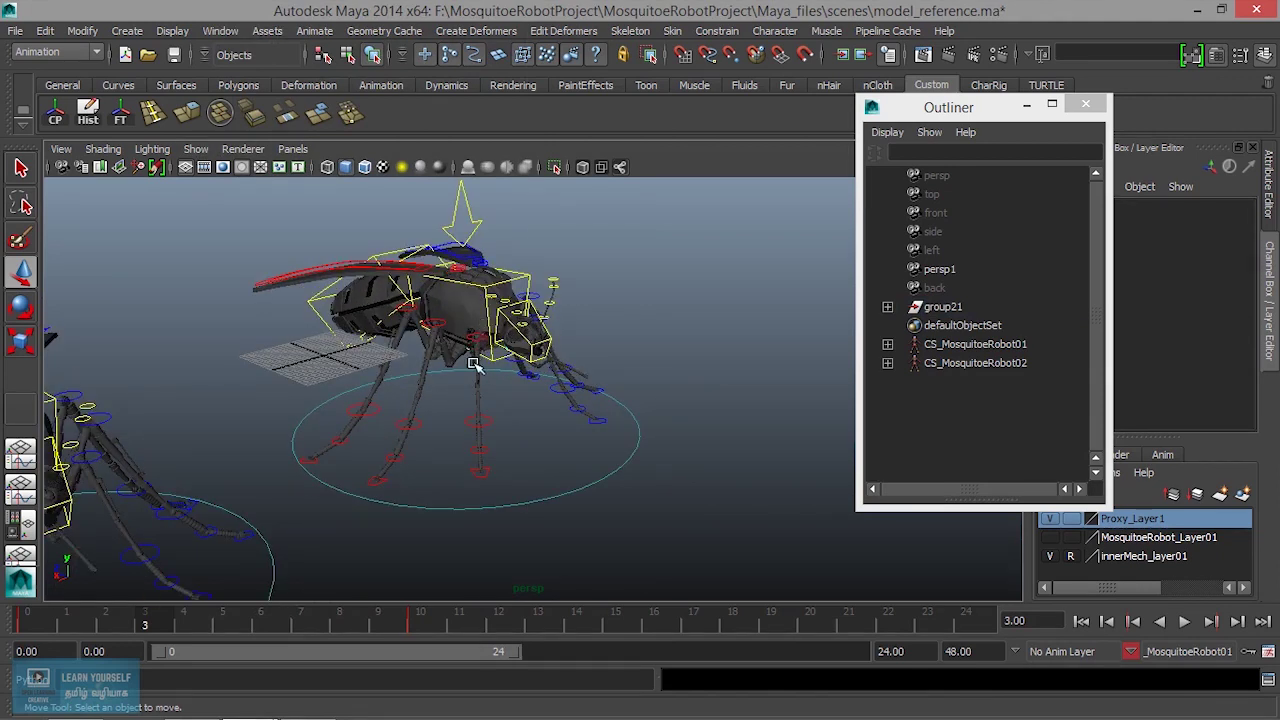
pyautogui.scroll(3, 540, 400)
pyautogui.scroll(2, 640, 450)
pyautogui.keyDown('alt'); pyautogui.moveTo(553, 464); pyautogui.dragTo(429, 491); pyautogui.keyUp('alt')
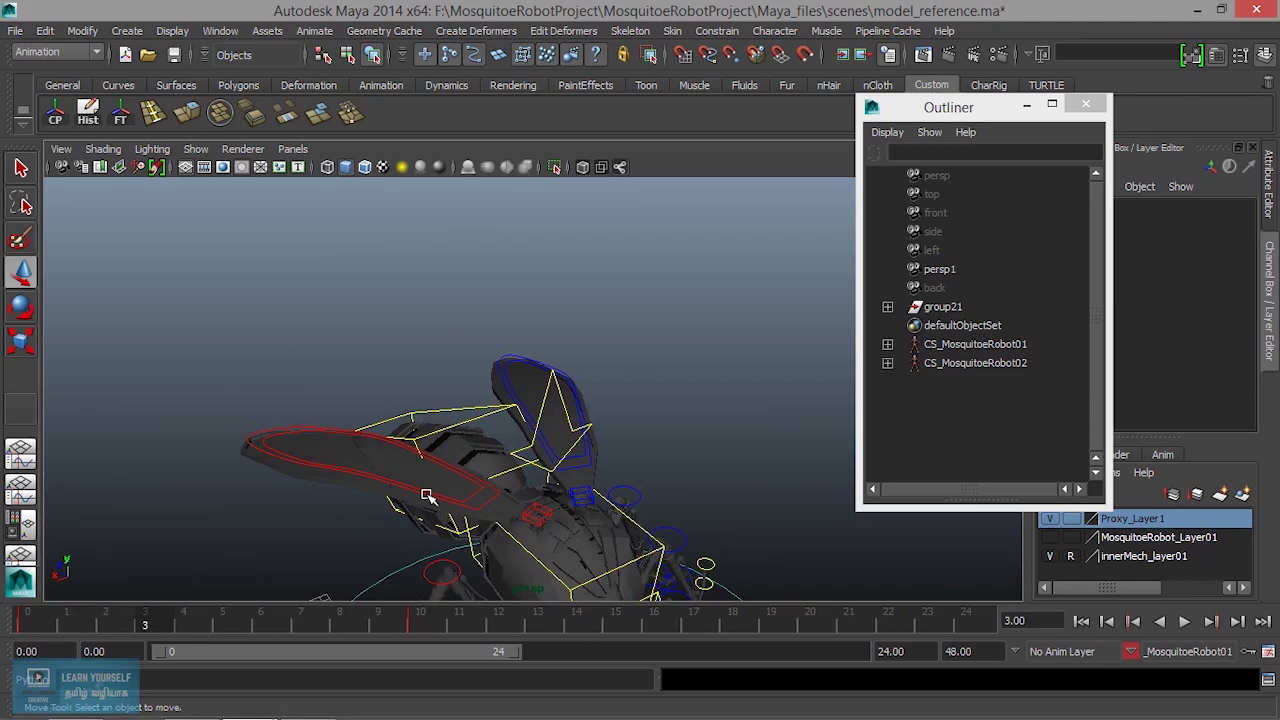
pyautogui.click(429, 491)
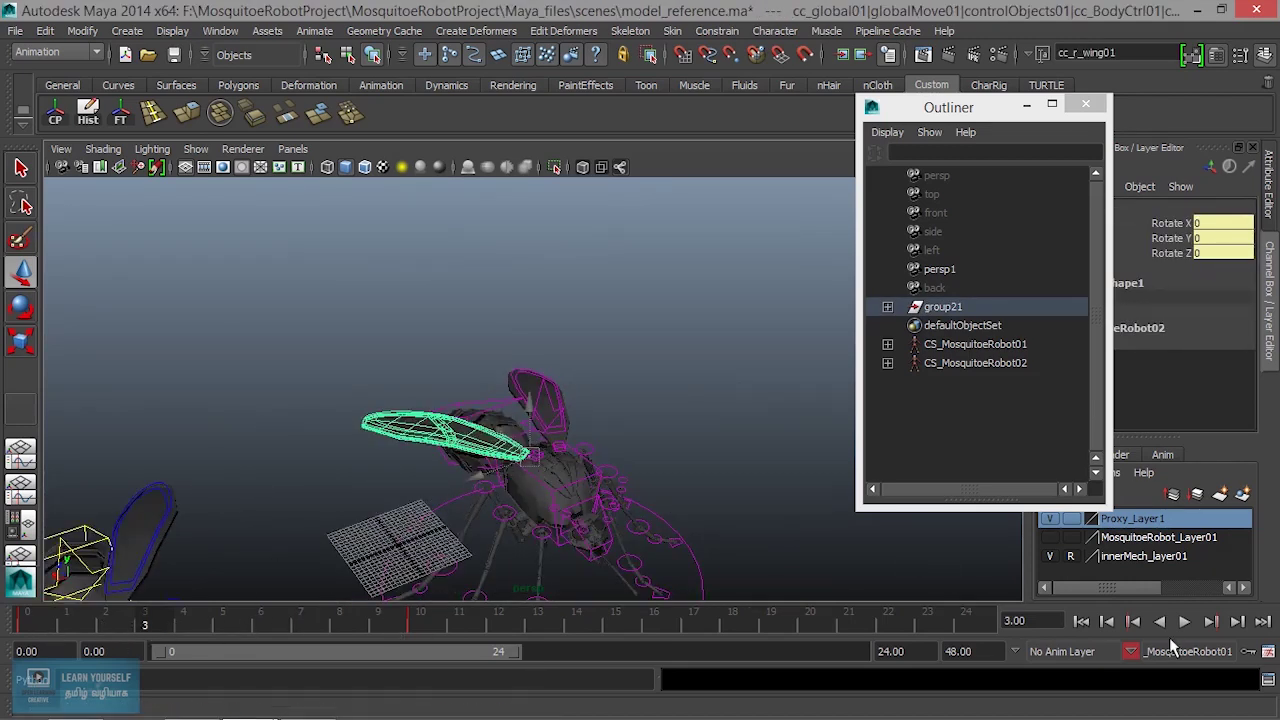
# Switch the current character back to CS_MosquitoeRobot02 and view both robots side by side
pyautogui.click(1129, 655)
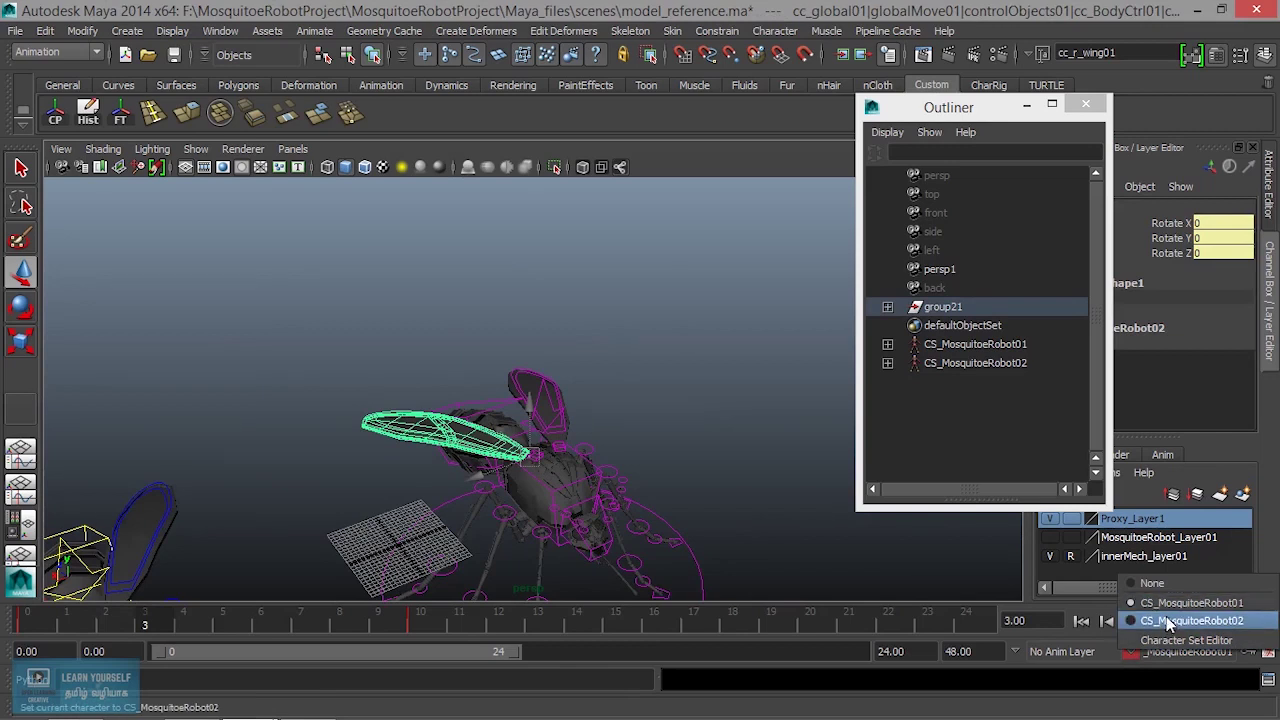
pyautogui.click(1157, 621)
pyautogui.scroll(-5, 500, 500)
pyautogui.keyDown('alt'); pyautogui.moveTo(500, 506); pyautogui.dragTo(486, 400); pyautogui.keyUp('alt')
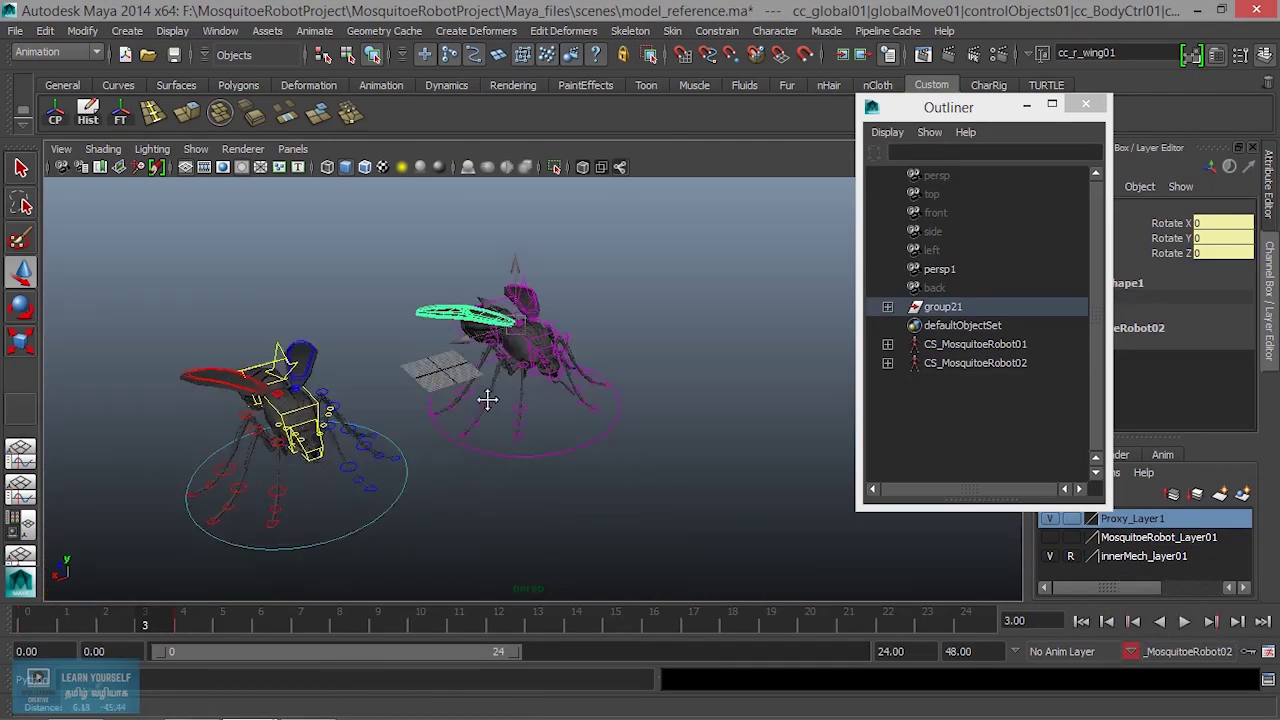